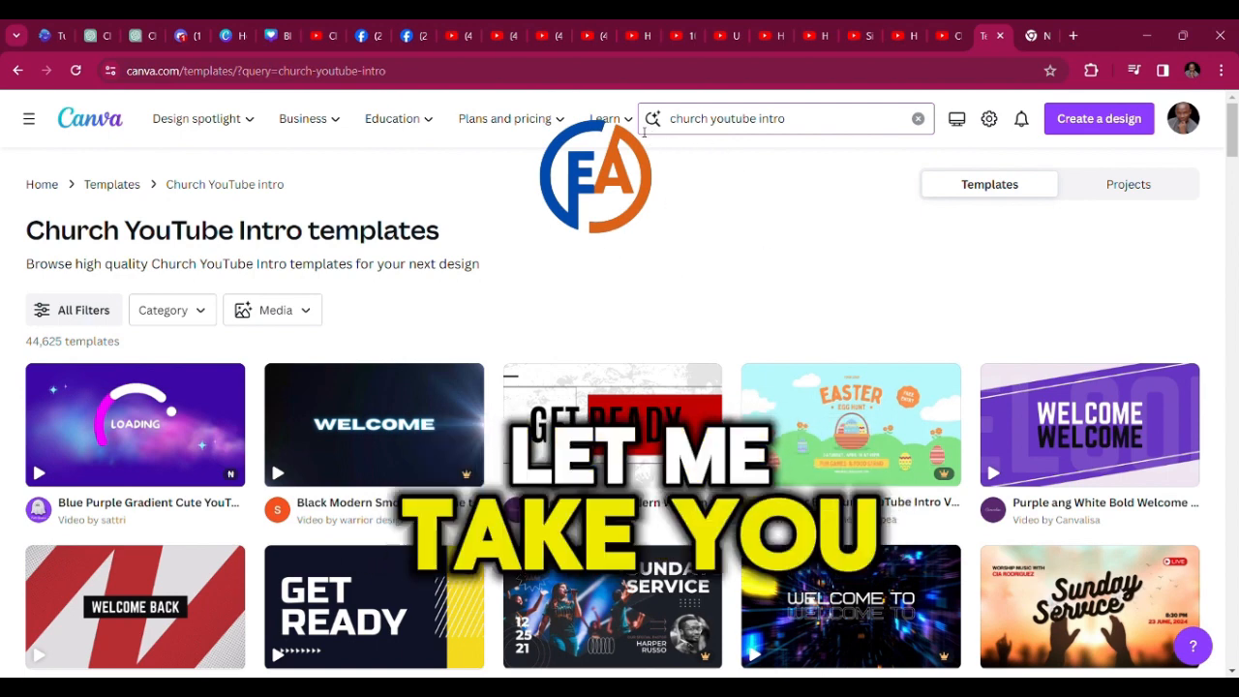
Open canva.com in a new browser tab
key("ctrl+t")
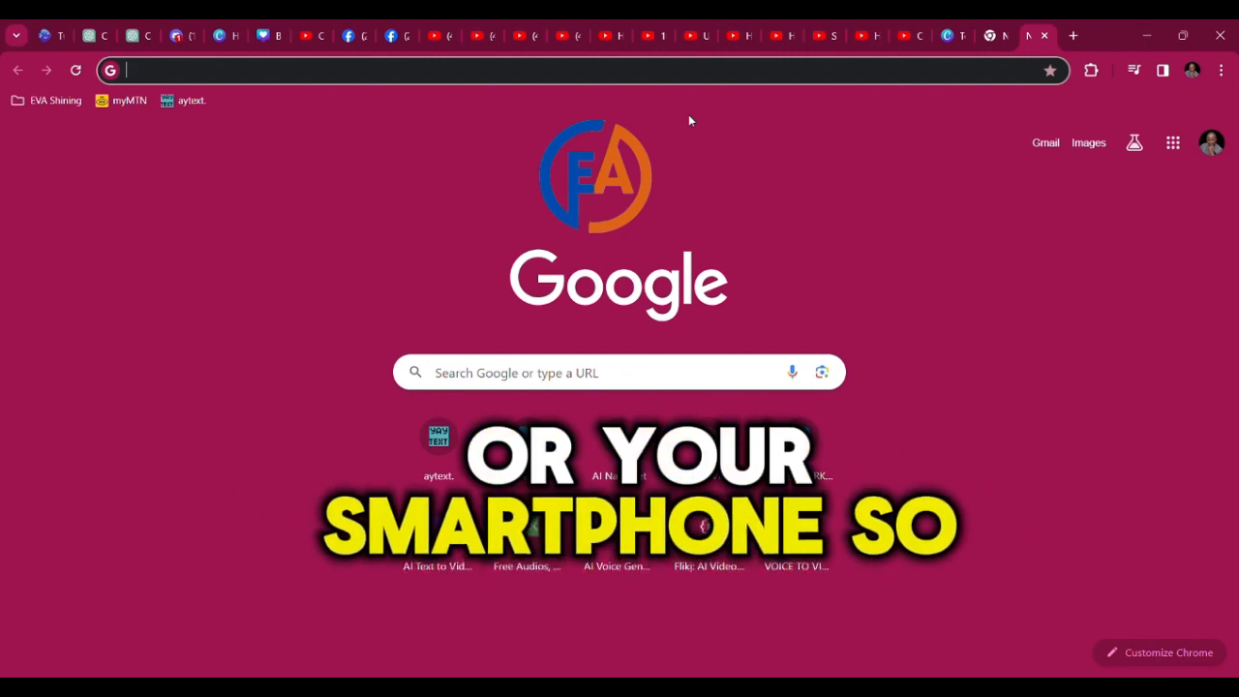
type("can")
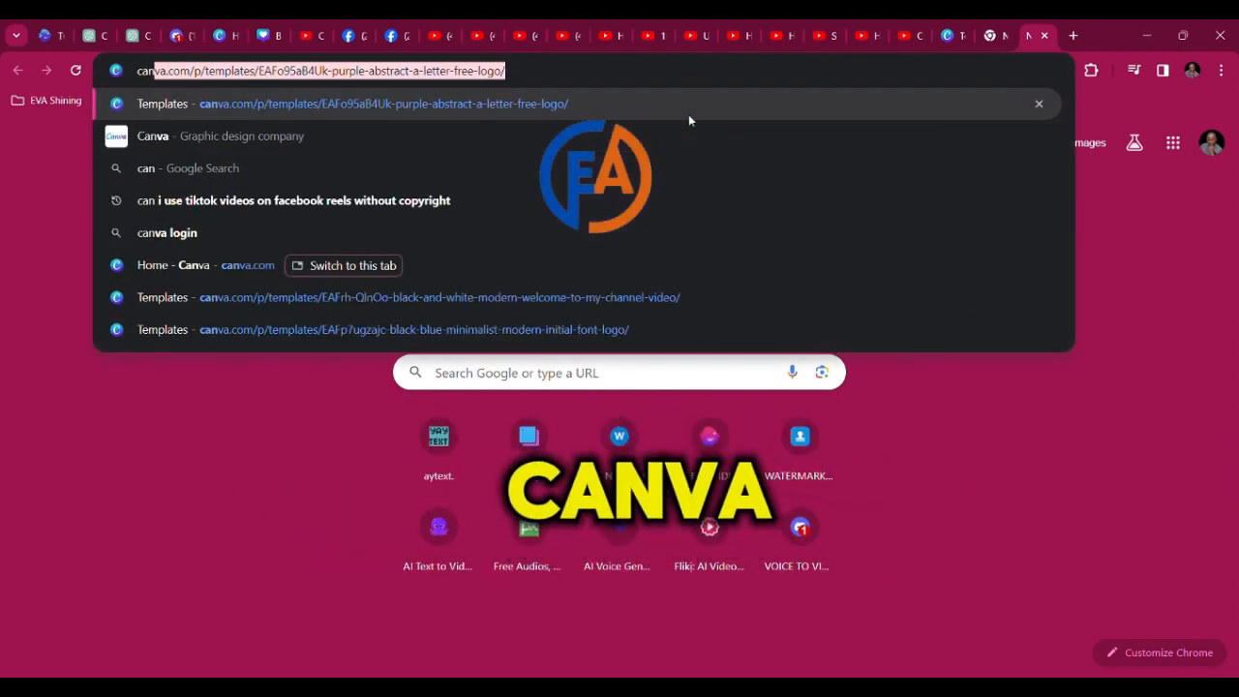
type("va")
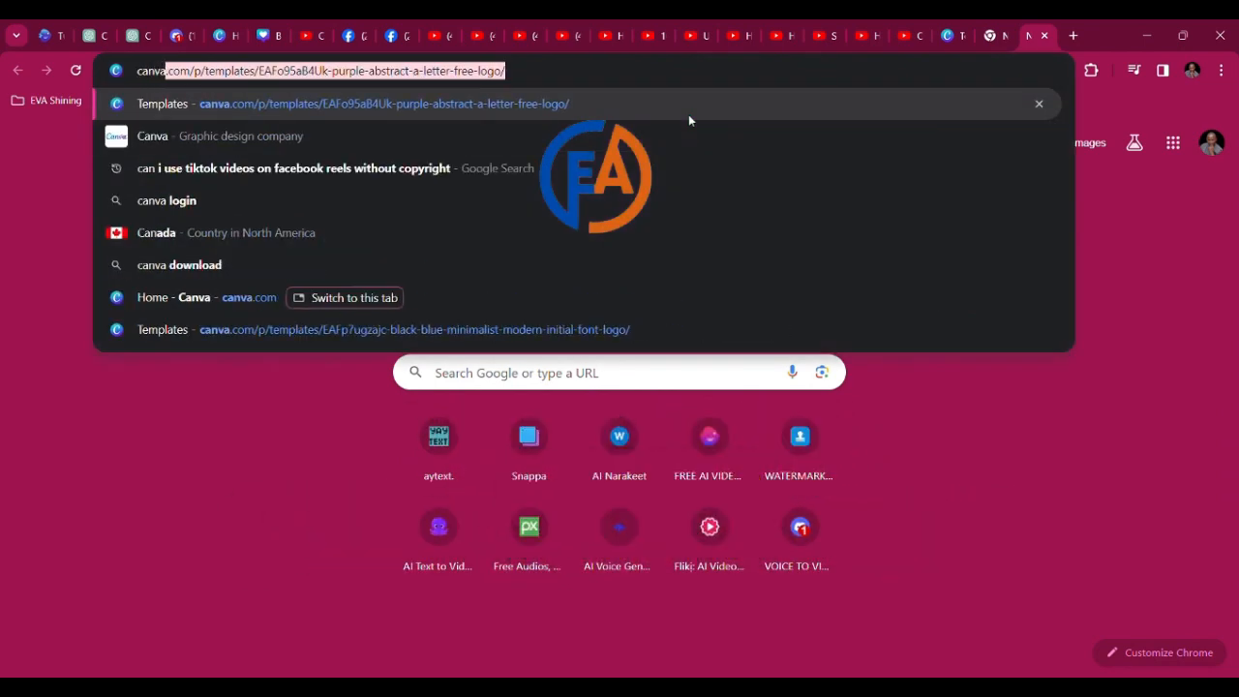
type(".com")
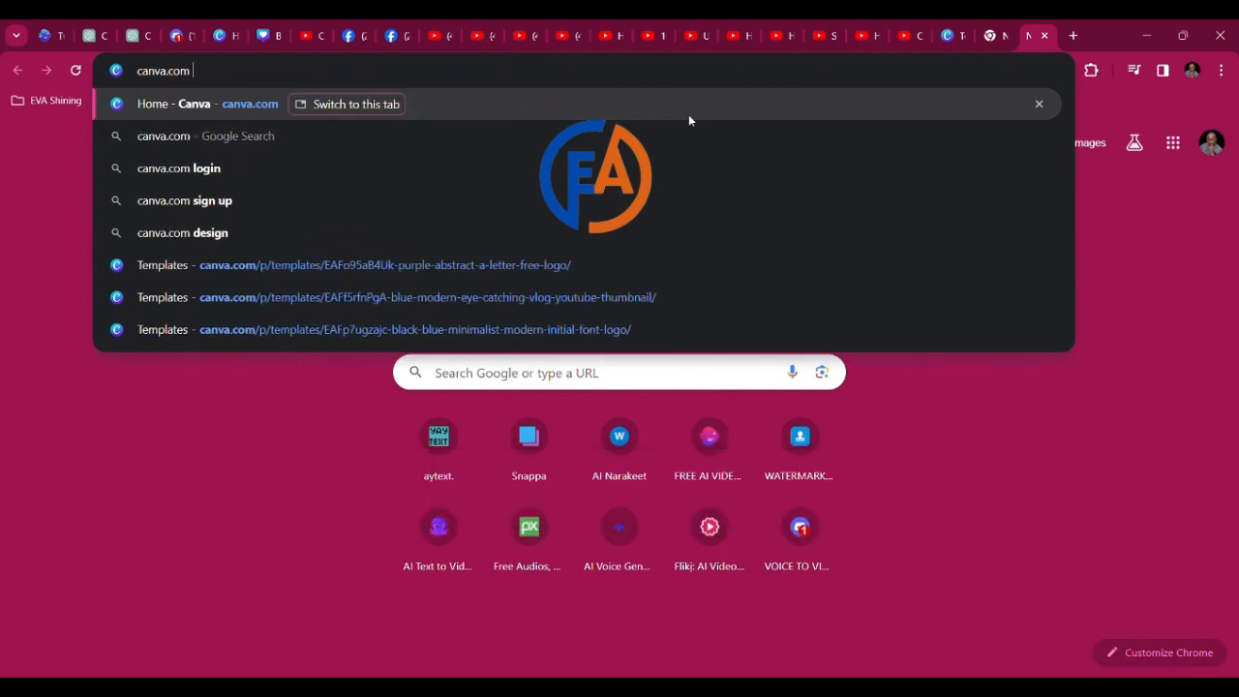
key("Return")
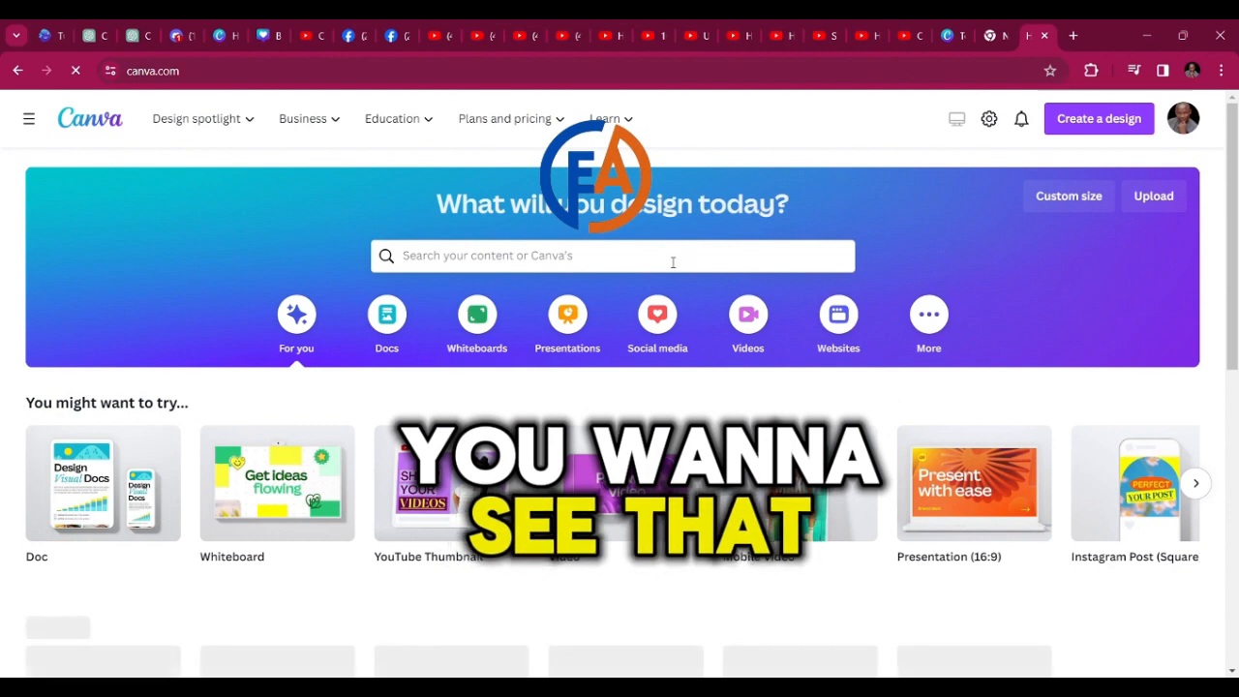
Search the templates for "church youtube video intros"
left_click(644, 251)
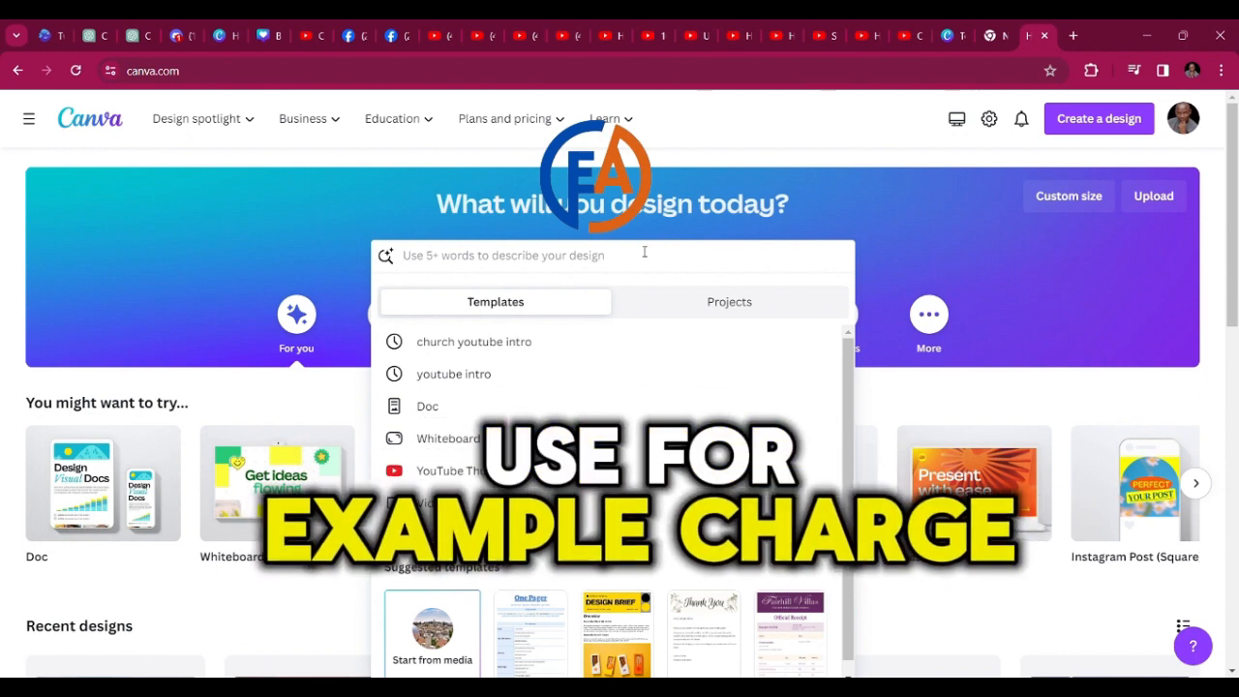
type("church yo")
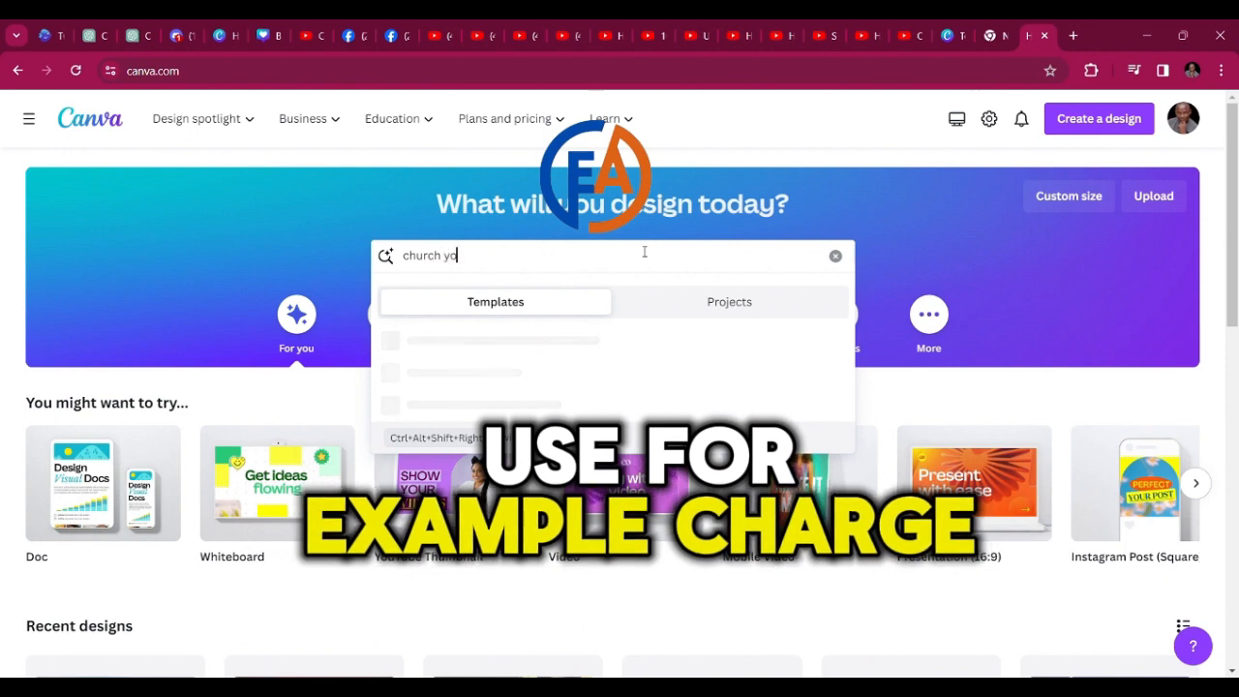
type("utube")
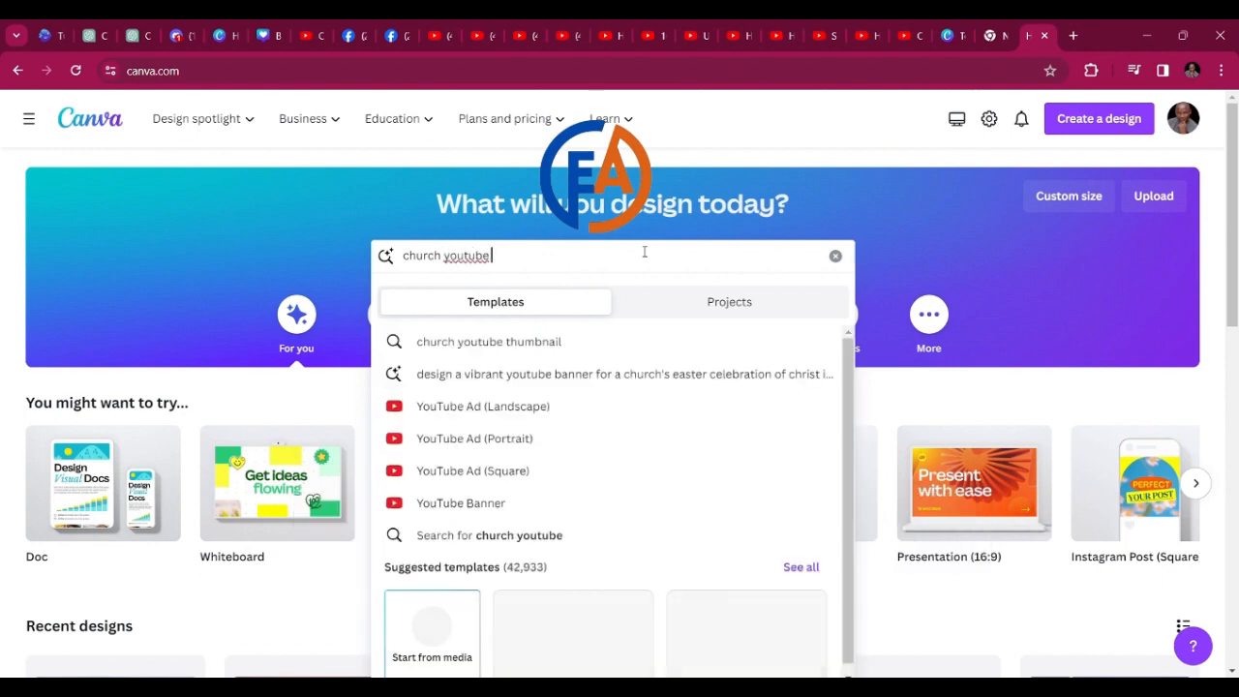
type(" vide")
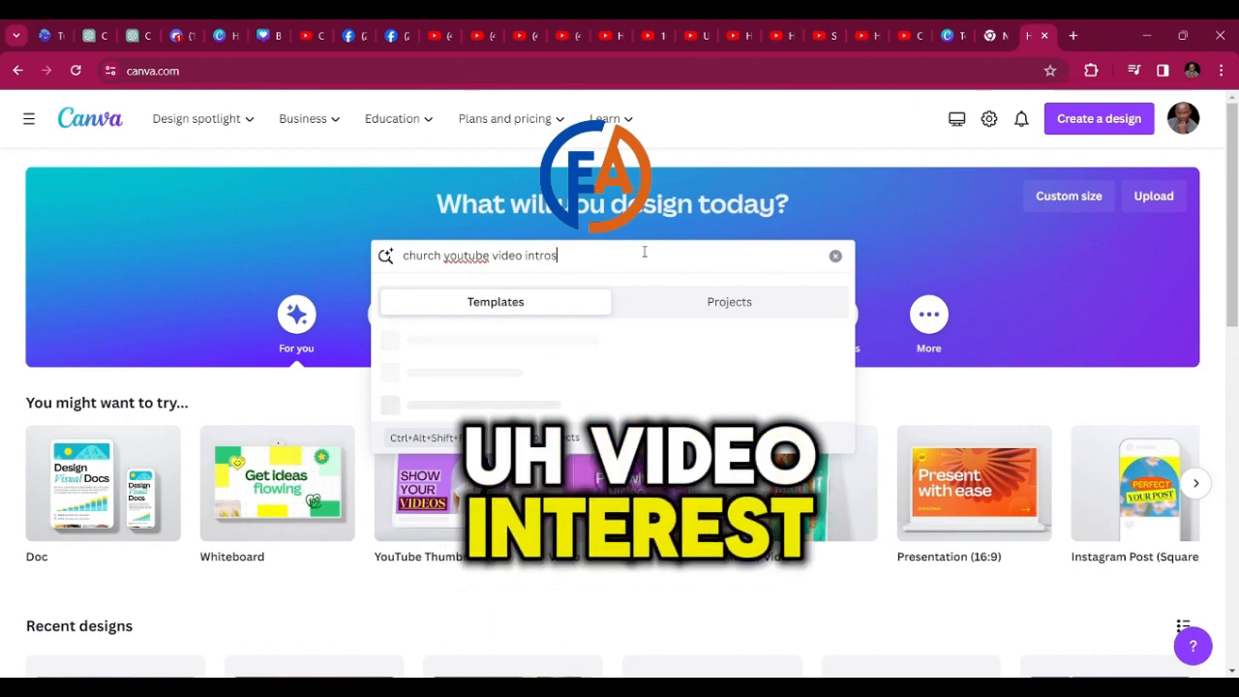
type("o intros")
key("Return")
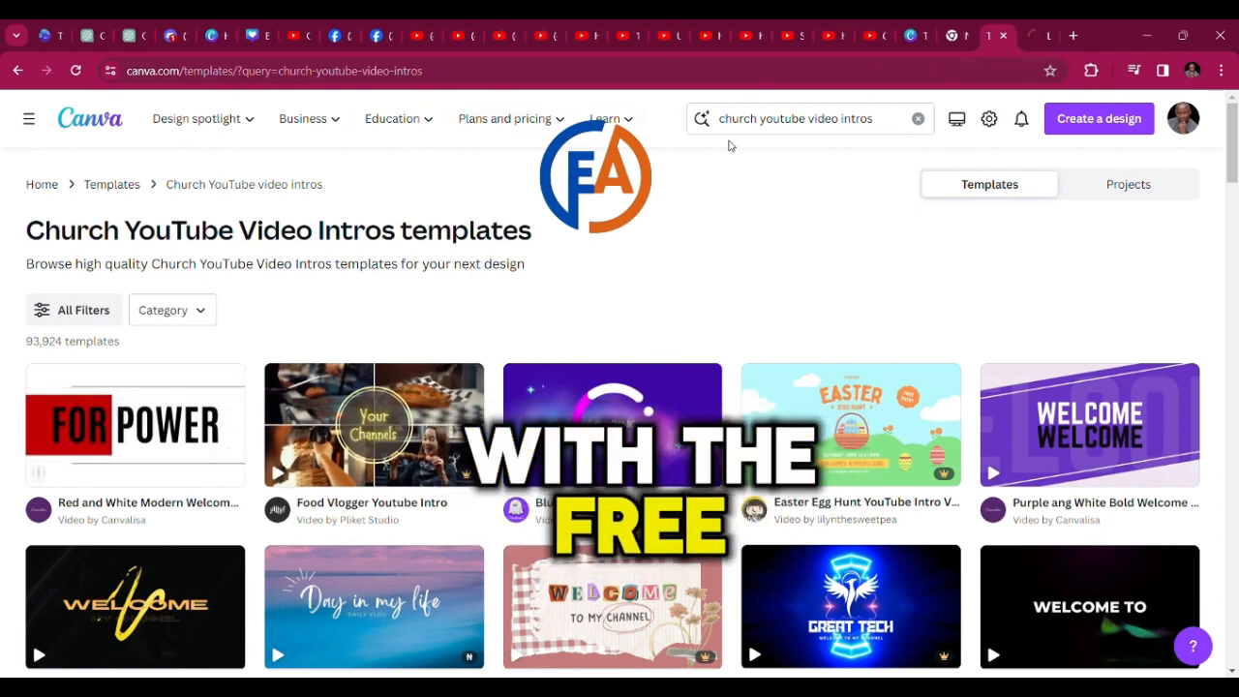
Open the Red and White Modern Welcome to My Channel Youtube Intro template and start customizing it
left_click(1033, 38)
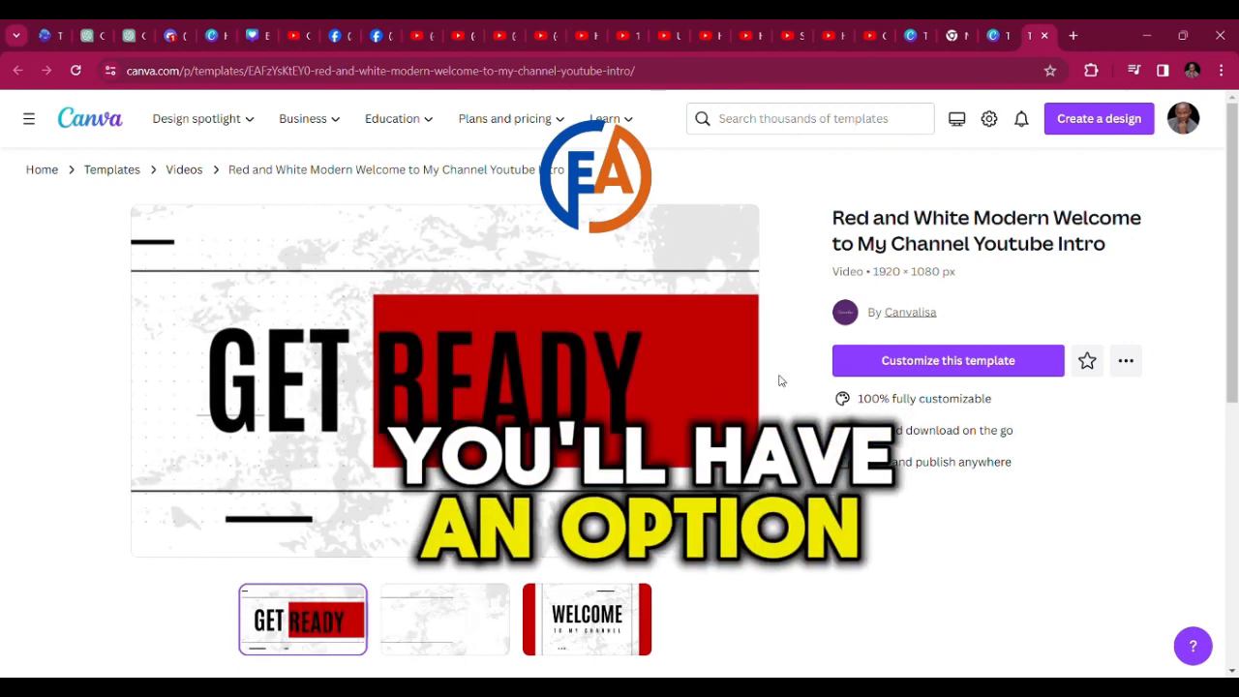
left_click(955, 363)
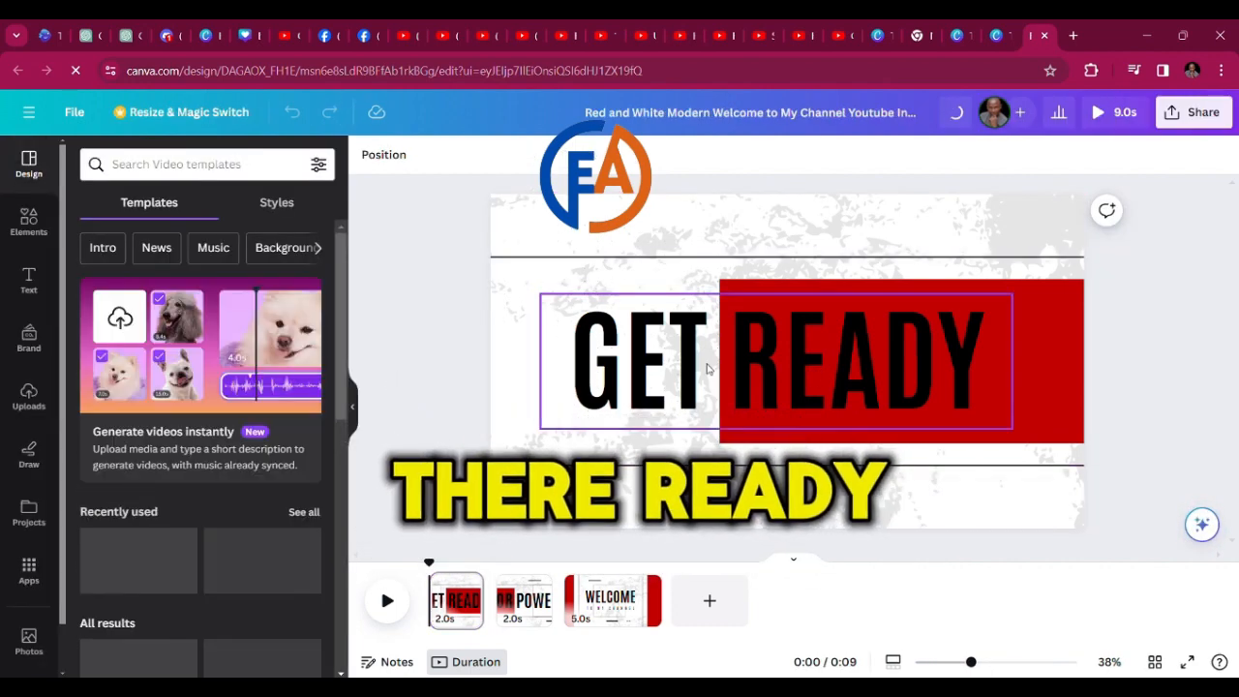
Try red, white, blue and turquoise as the GET READY heading's text color, and set it back to black
left_click(707, 368)
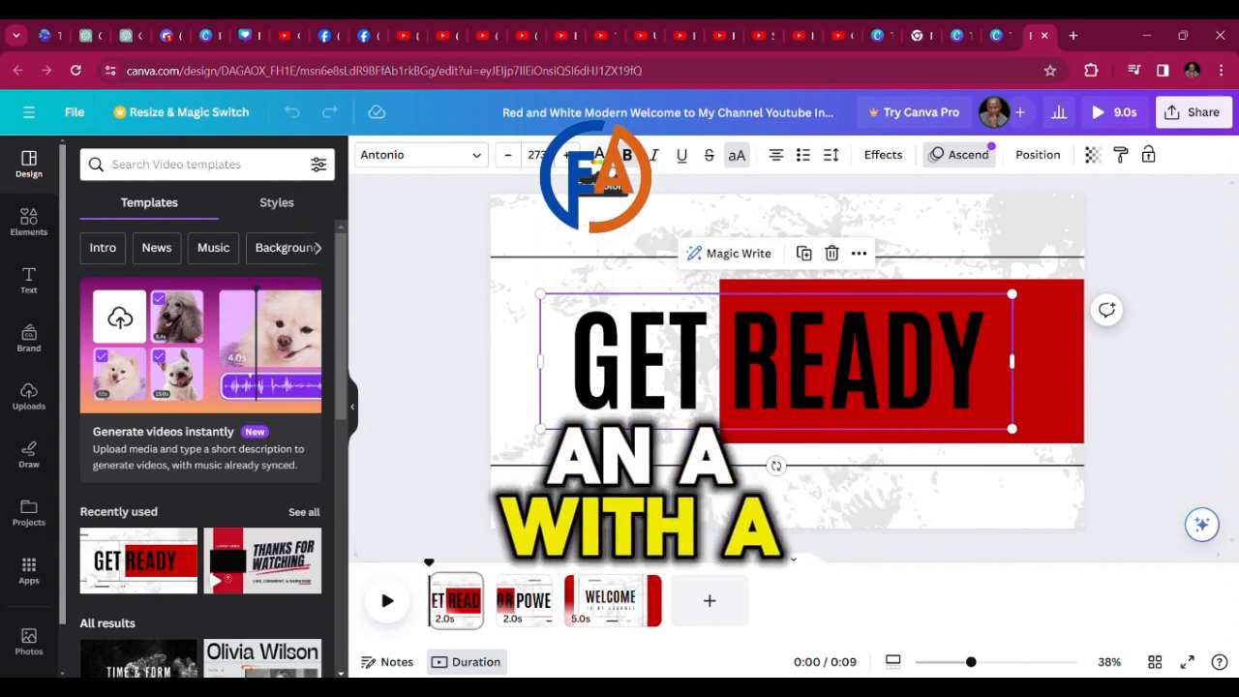
left_click(606, 162)
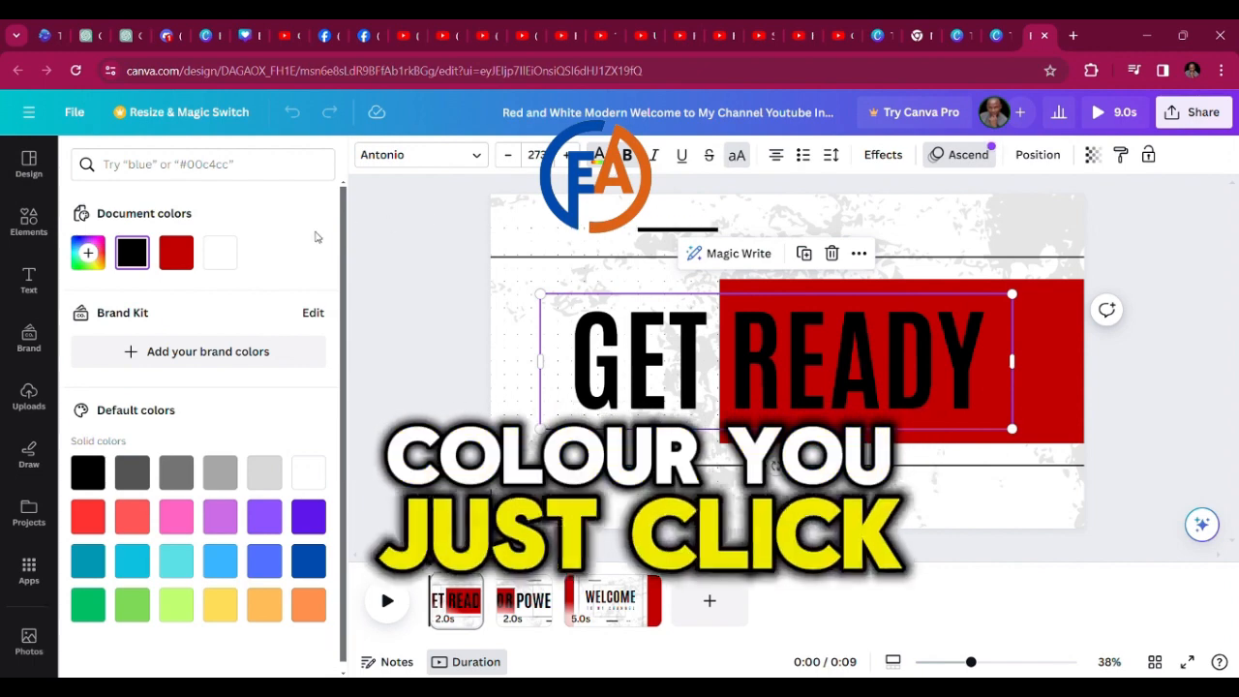
left_click(176, 253)
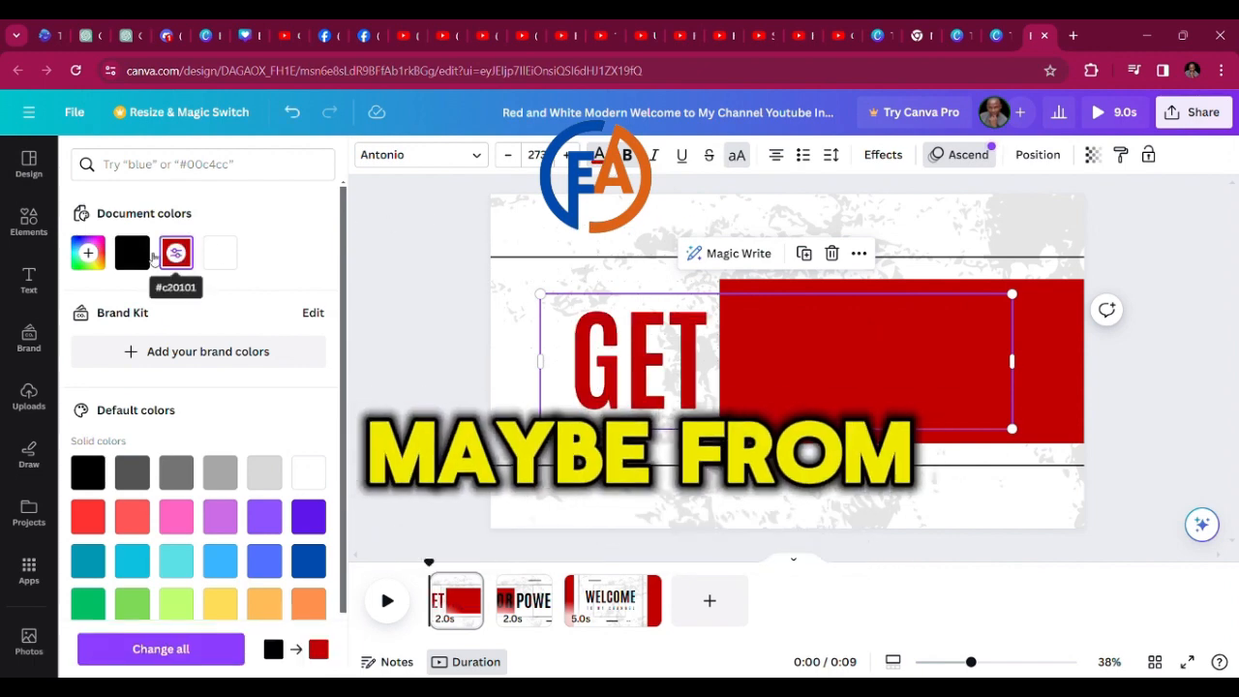
left_click(131, 253)
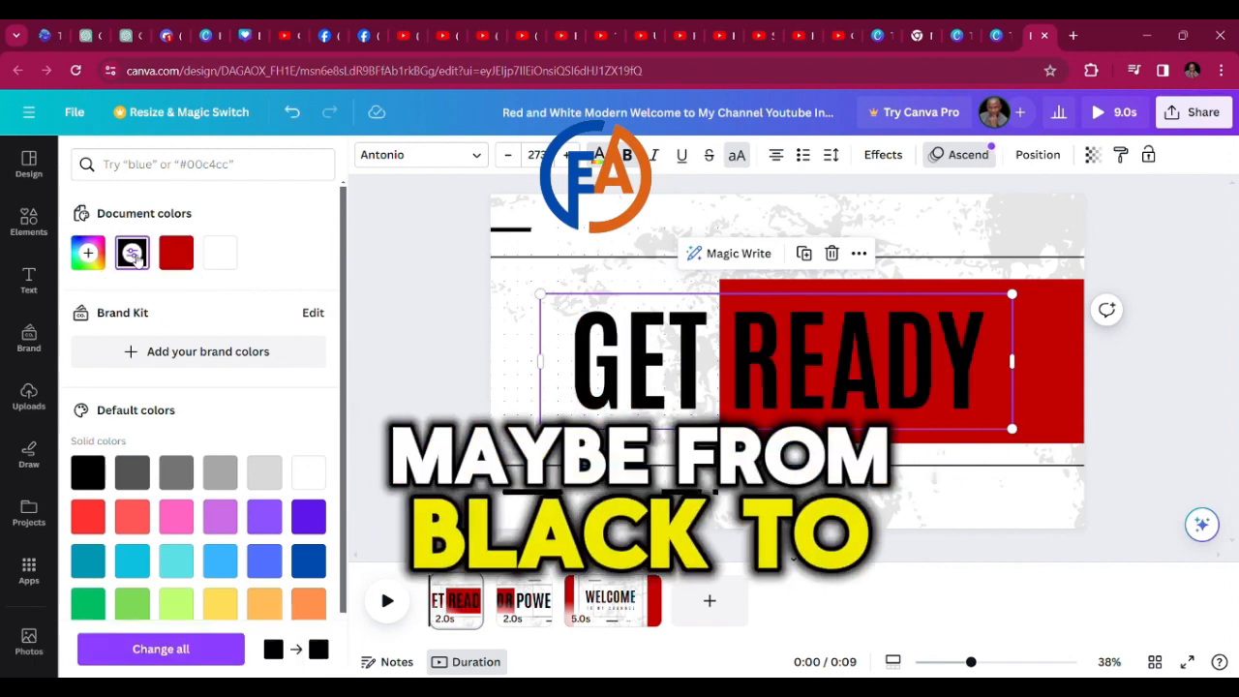
left_click(265, 474)
left_click(308, 473)
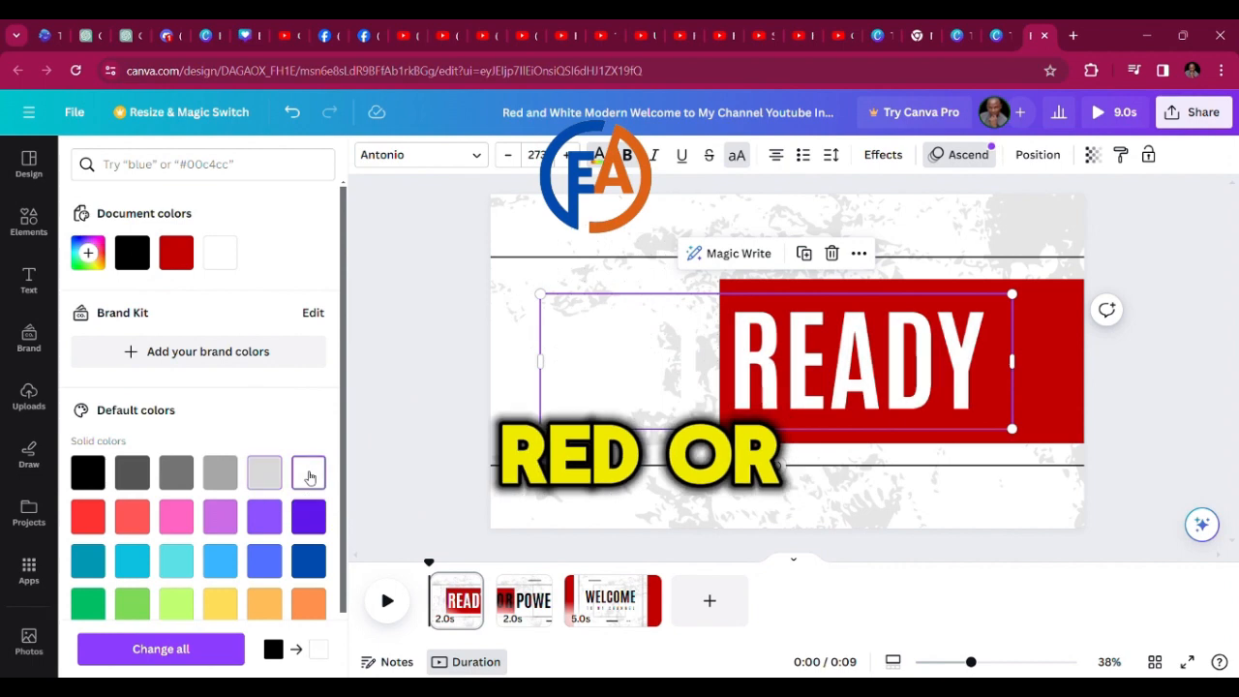
left_click(308, 560)
left_click(219, 559)
left_click(176, 560)
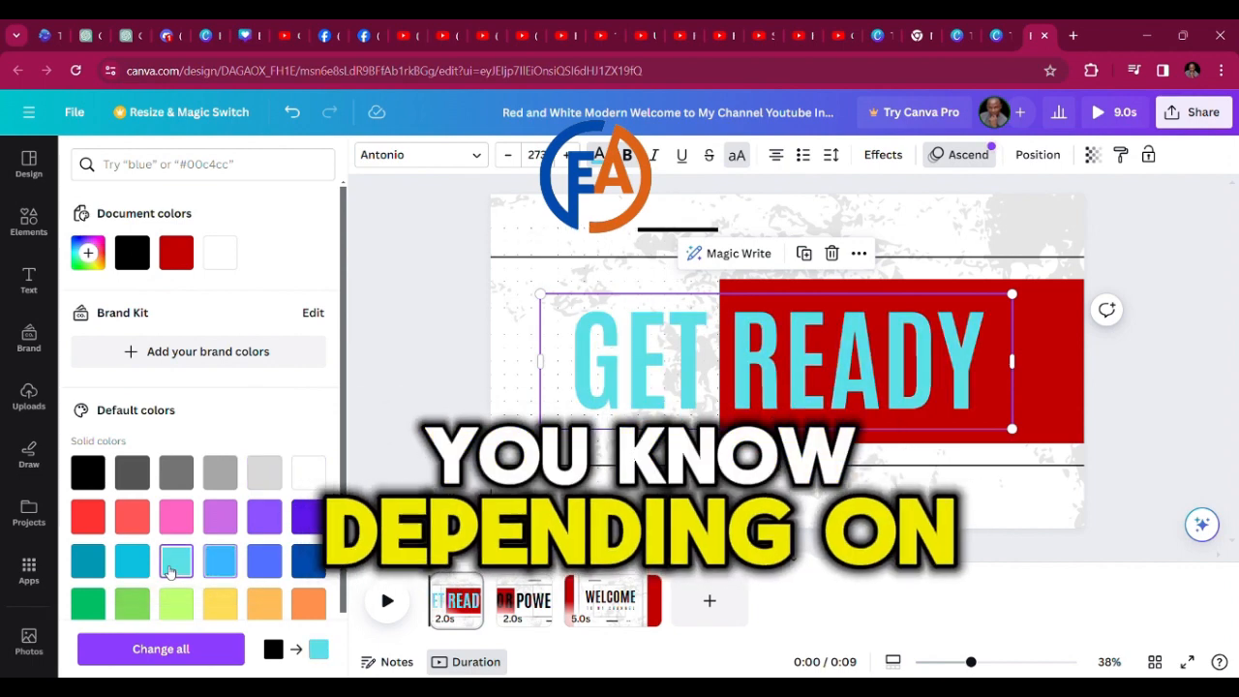
left_click(131, 252)
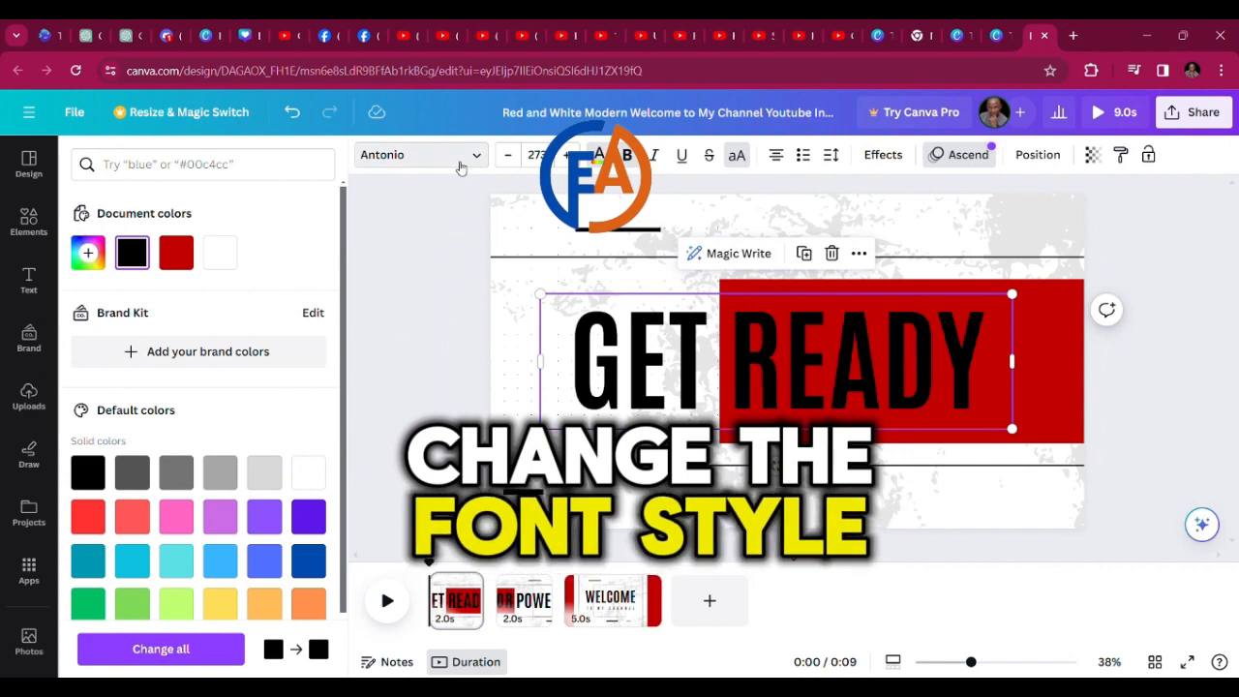
Browse the fonts for the GET READY heading and try italic, bold, underline and different alignments, leaving it centered without those styles
left_click(461, 165)
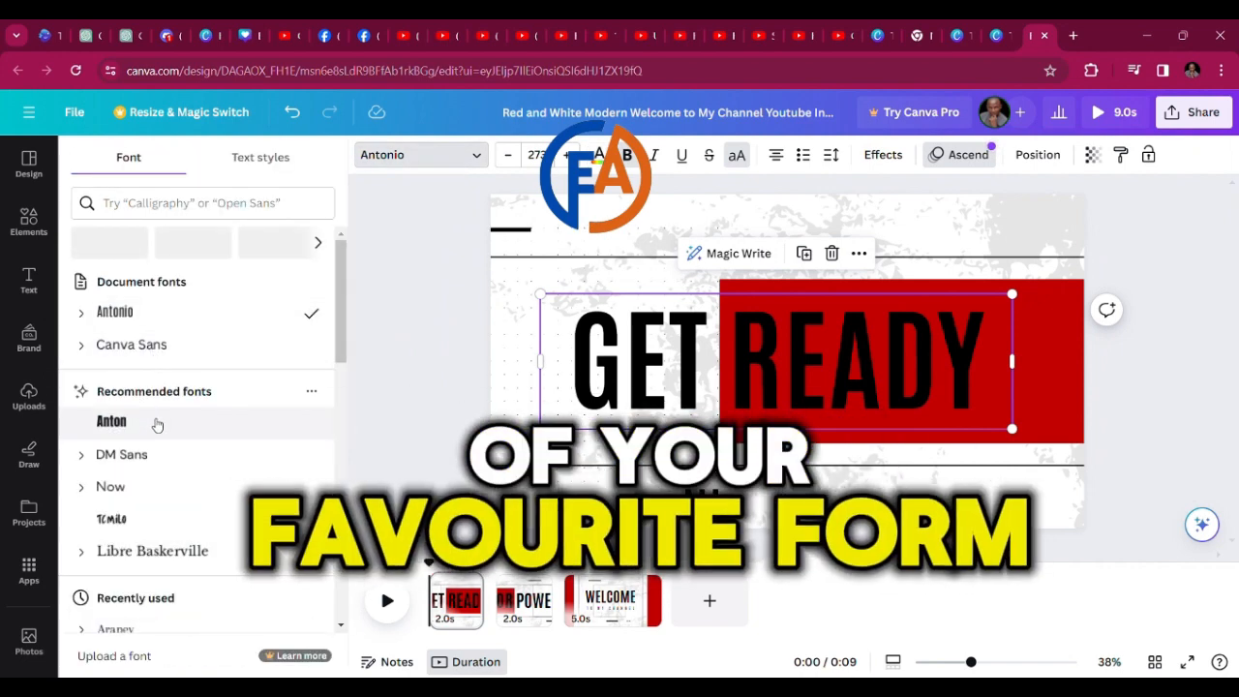
scroll(161, 422, "down", 3)
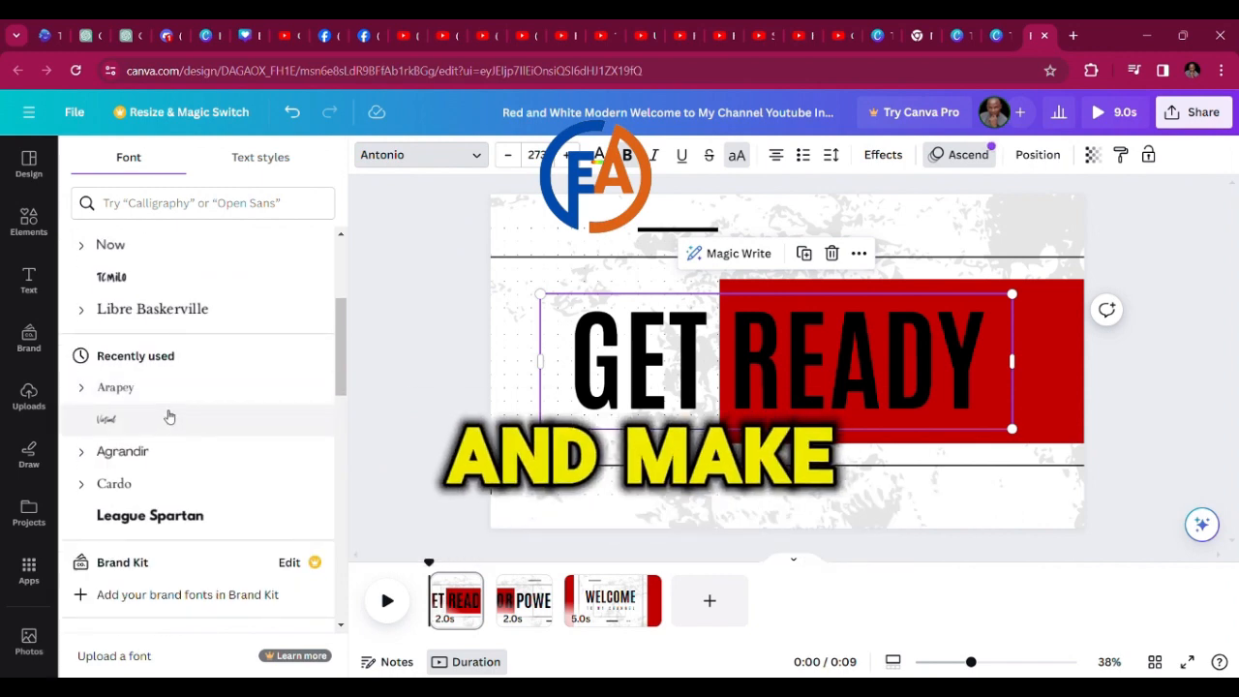
left_click(654, 156)
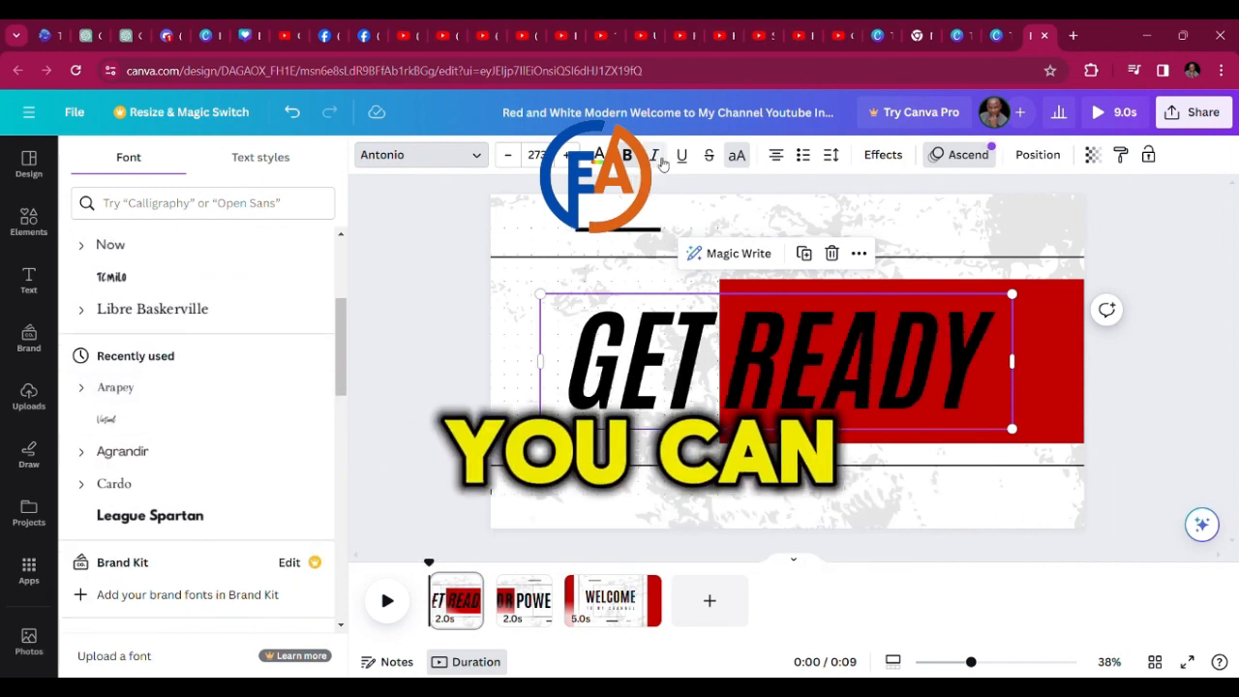
left_click(659, 158)
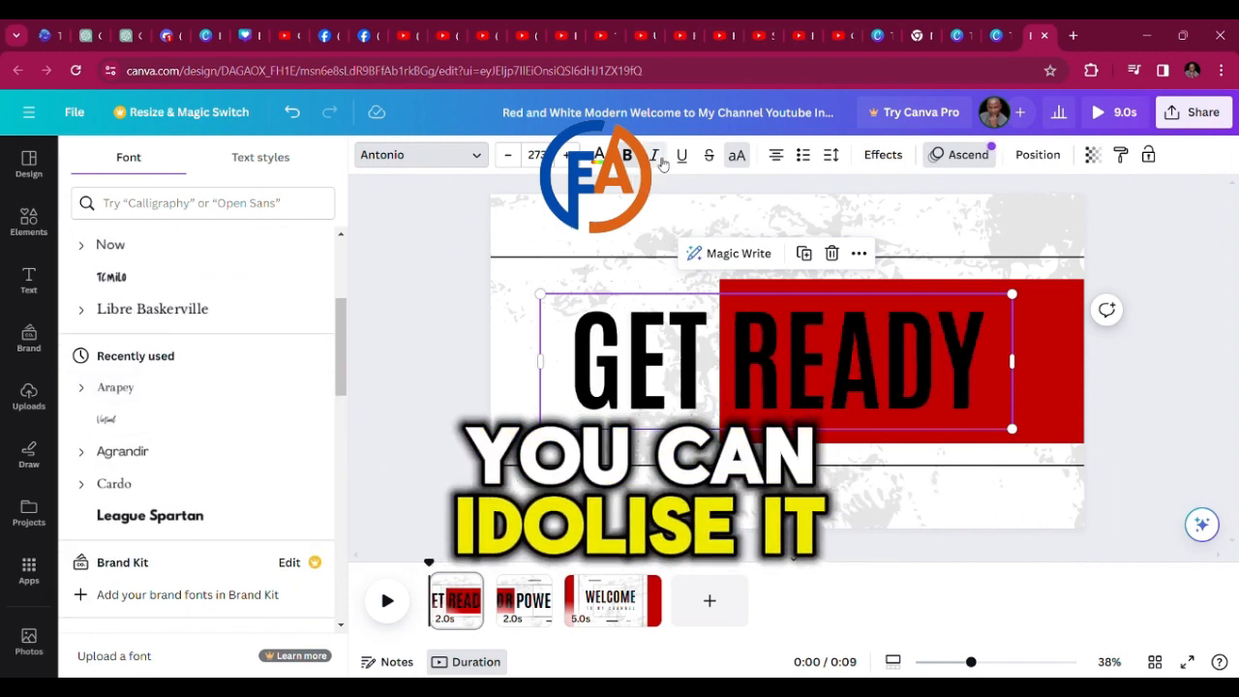
left_click(634, 161)
left_click(634, 161)
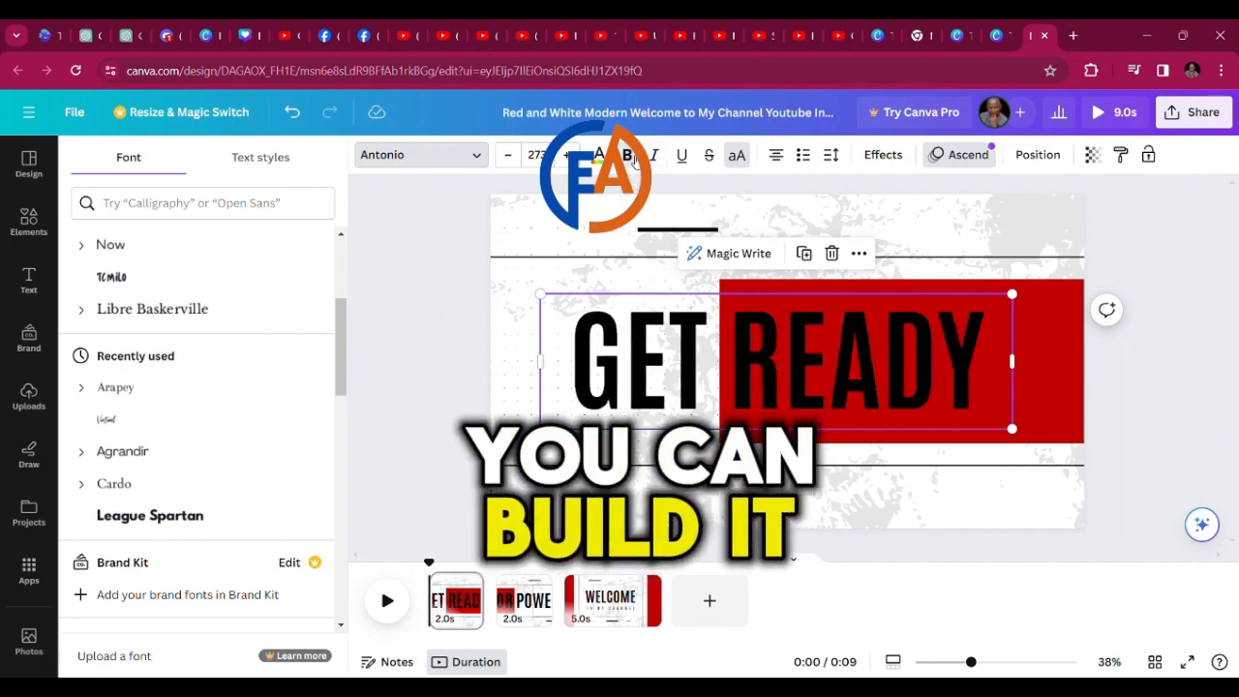
left_click(688, 161)
left_click(687, 161)
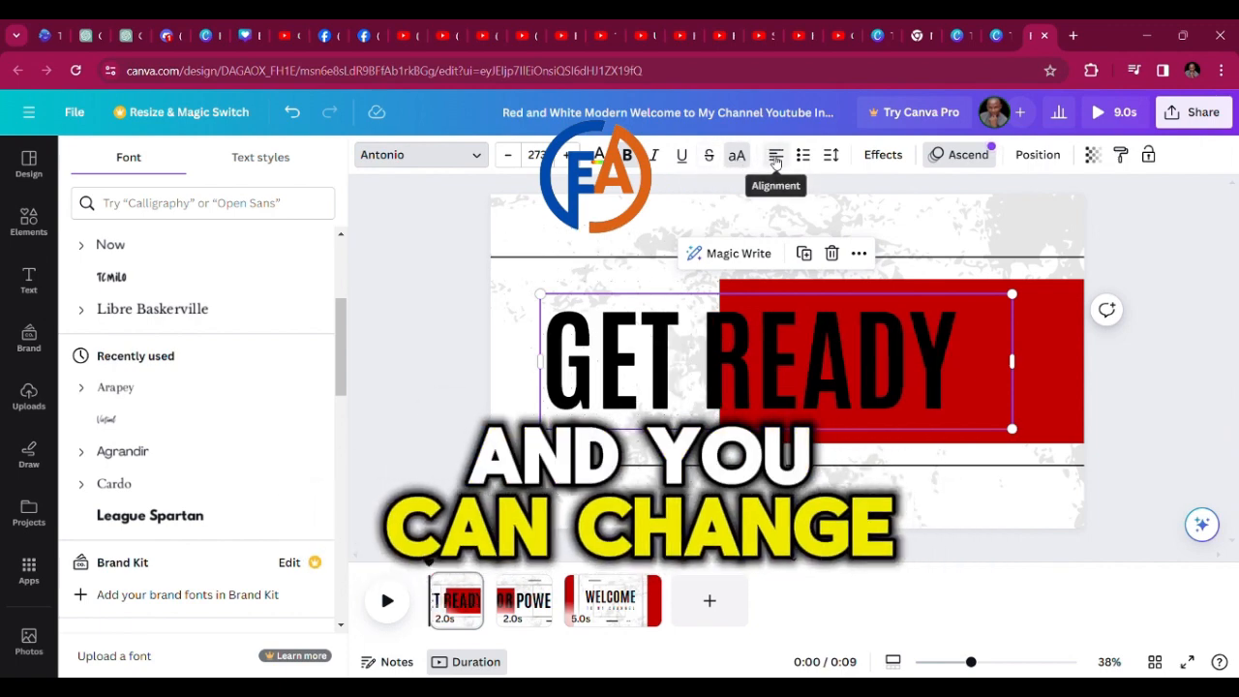
left_click(775, 156)
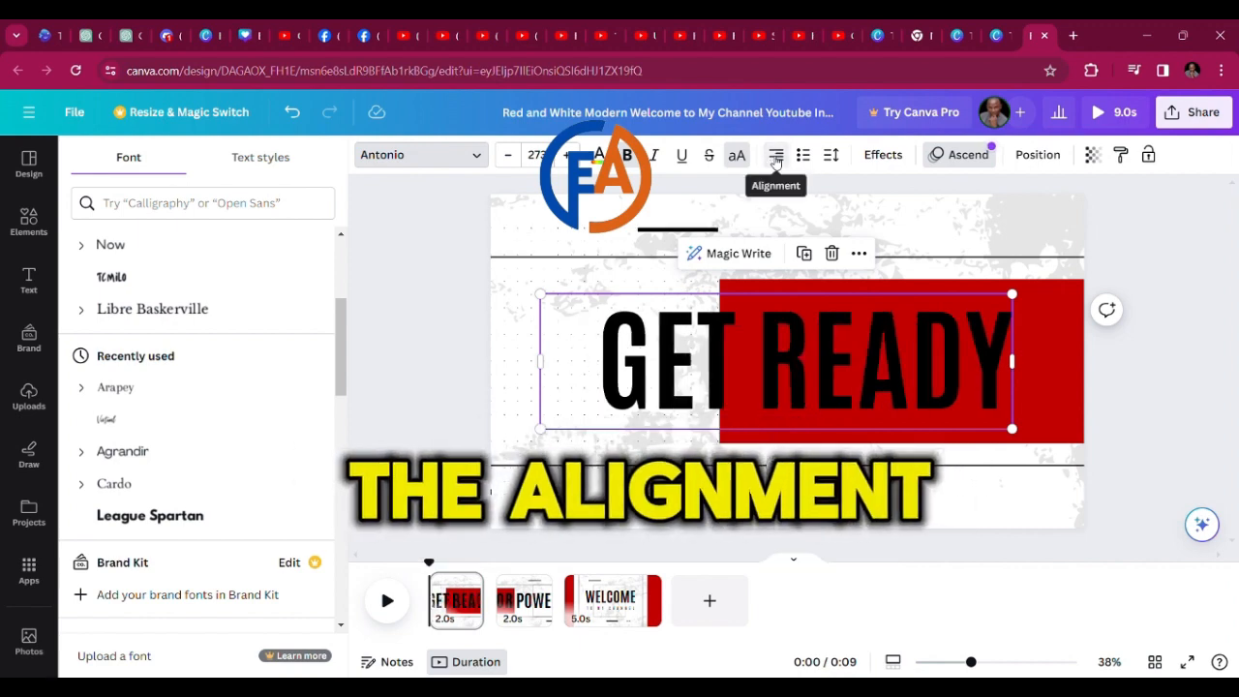
left_click(775, 156)
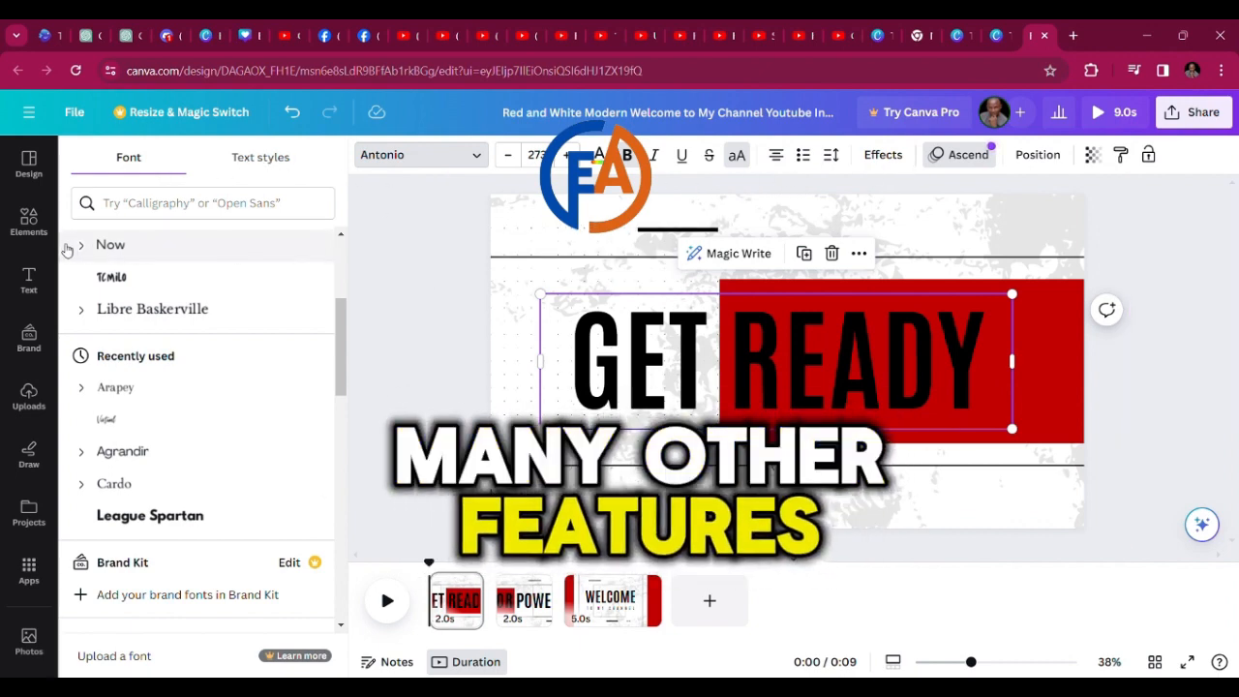
Show the uploaded images and view pages 2 and 3 of the intro
left_click(29, 397)
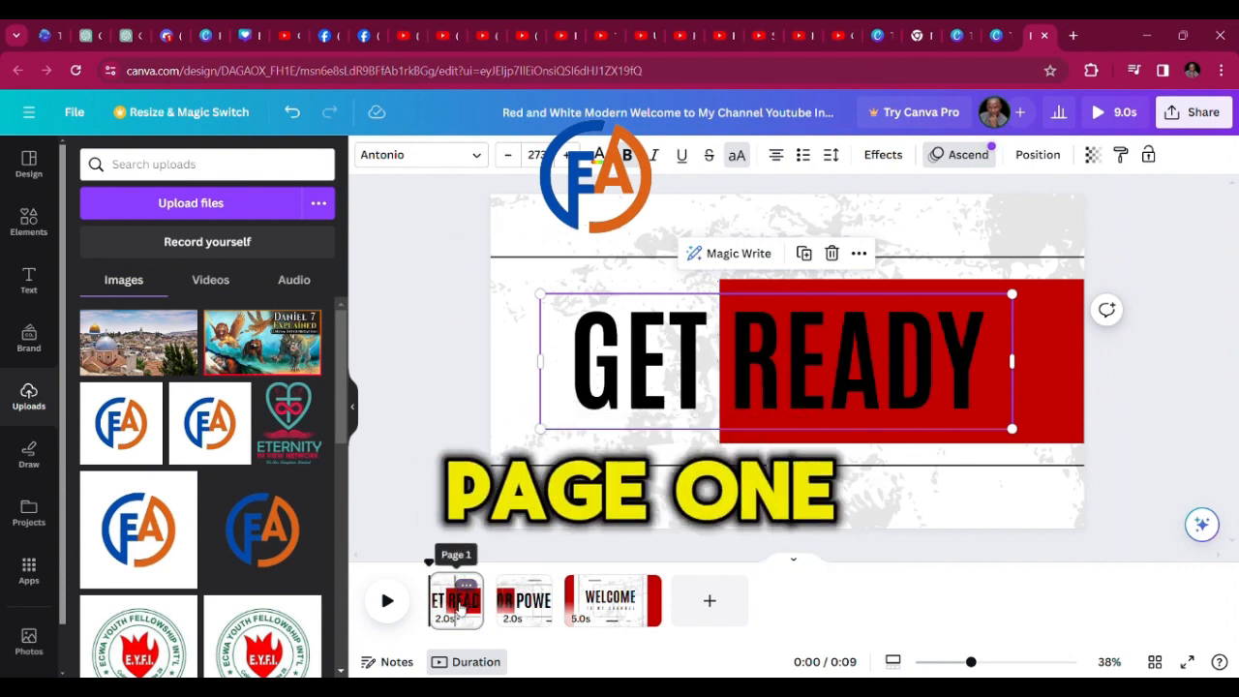
left_click(523, 606)
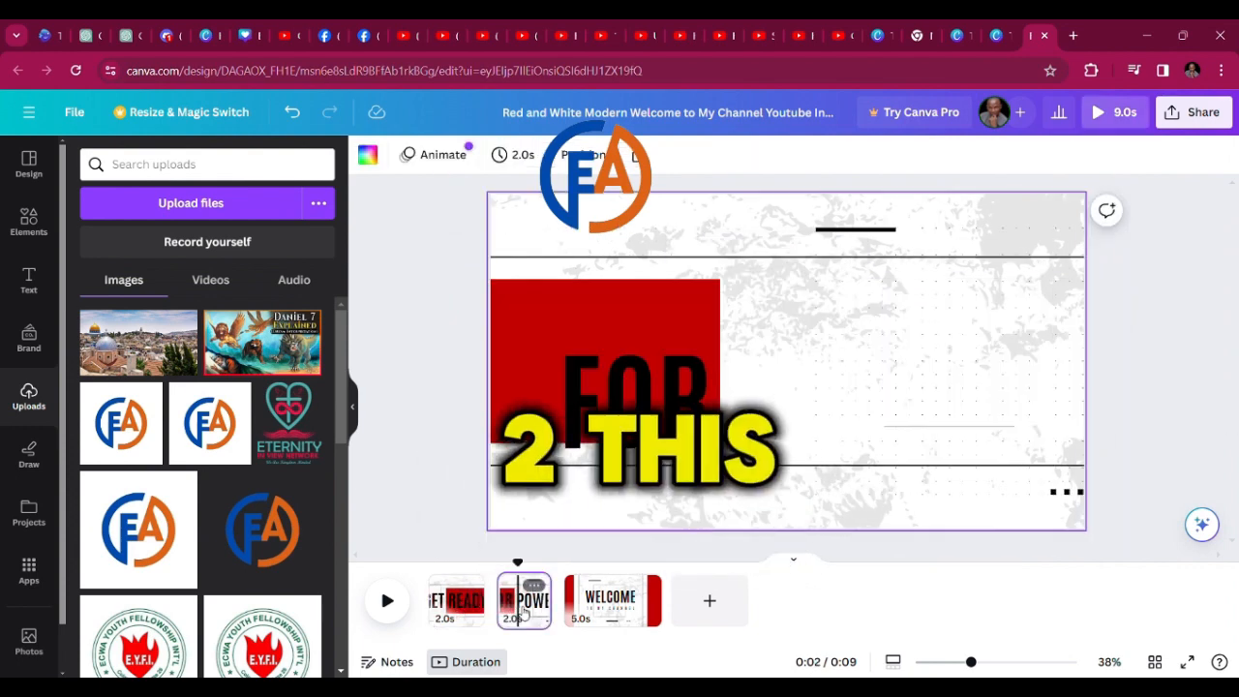
left_click(606, 605)
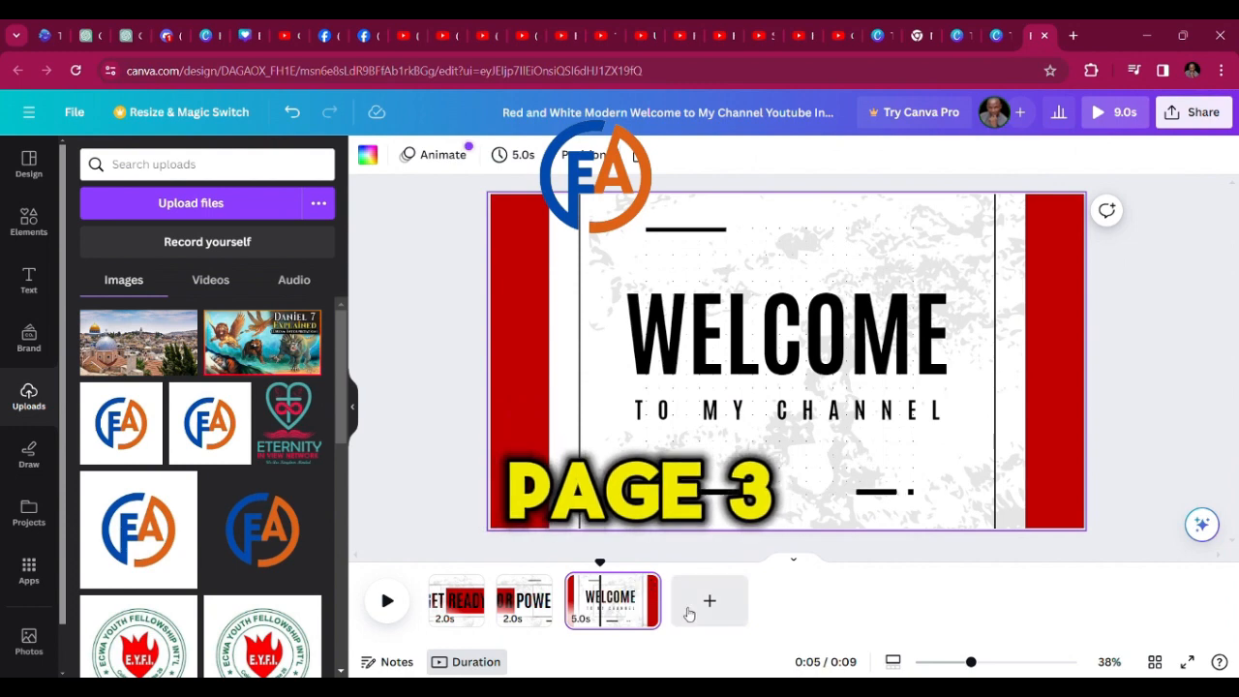
Duplicate page 1 of the intro and delete the copy
left_click(455, 608)
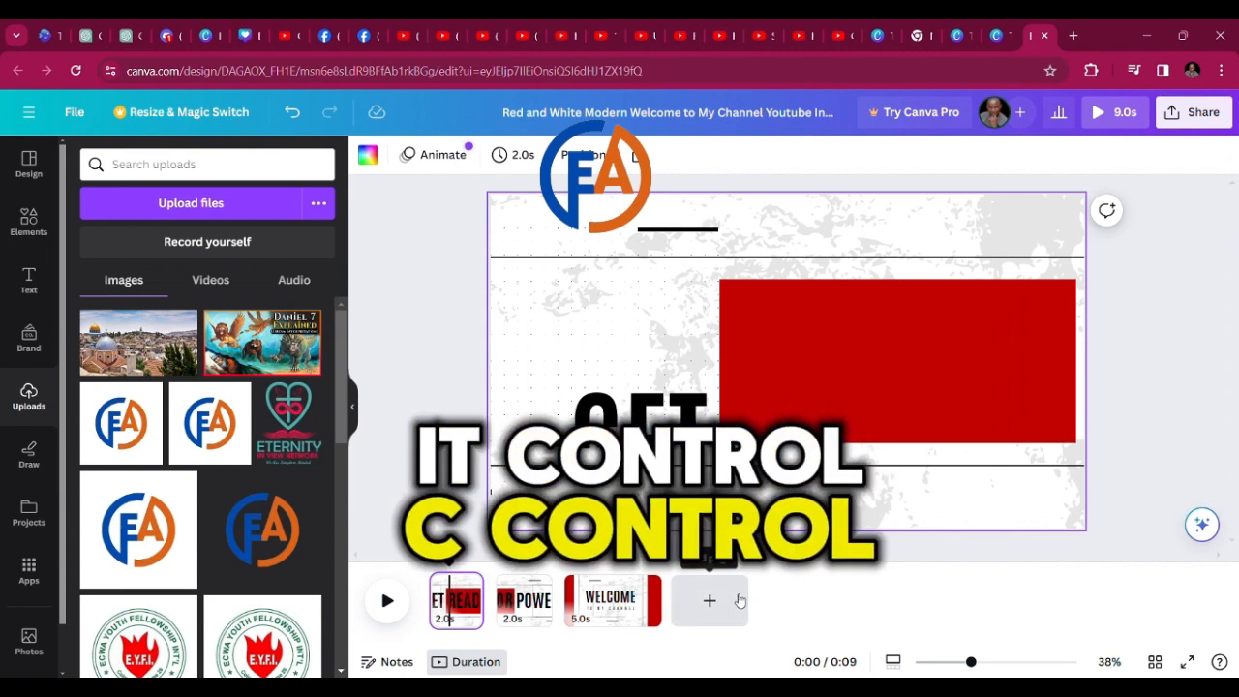
key("ctrl+v")
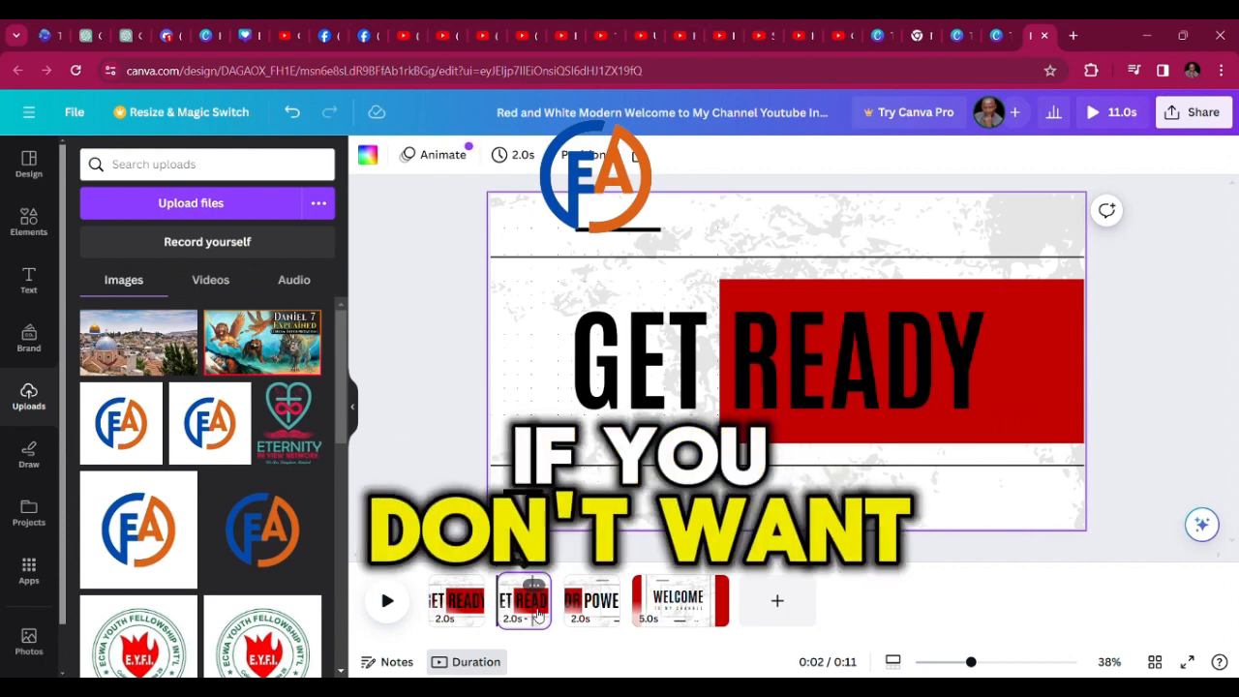
key("Delete")
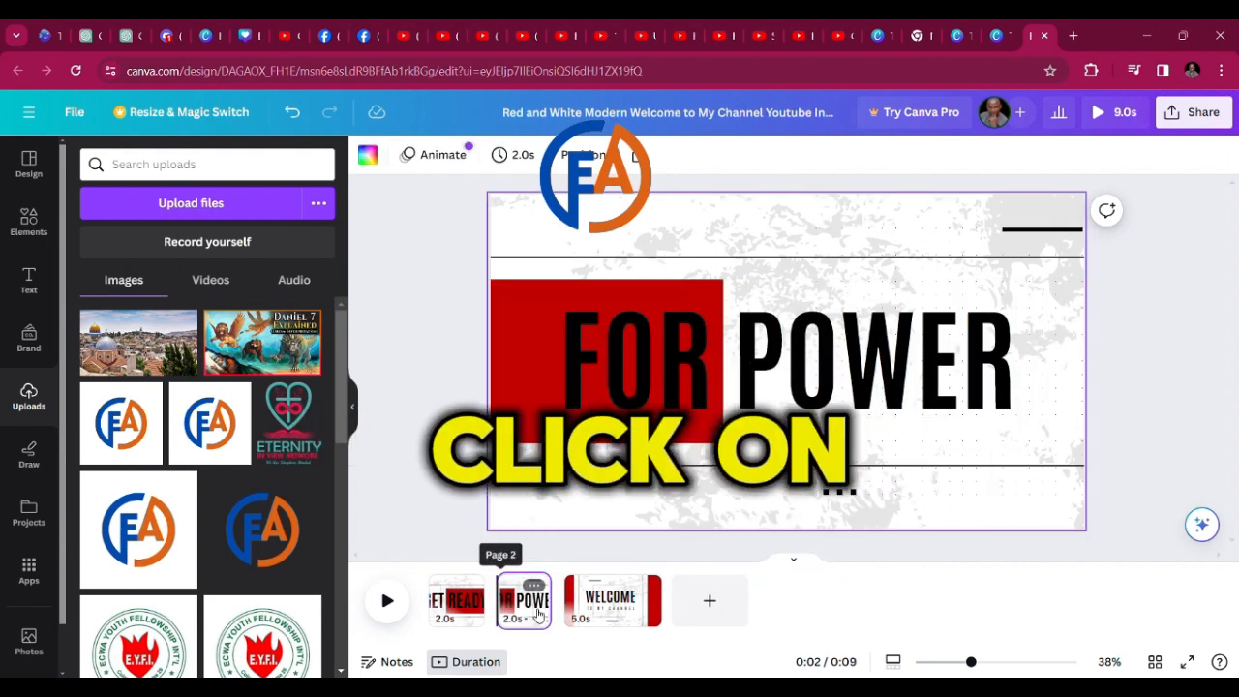
Replace POWER in the page 2 heading with GOD'S WORD so it reads FOR GOD'S WORD
left_click(472, 601)
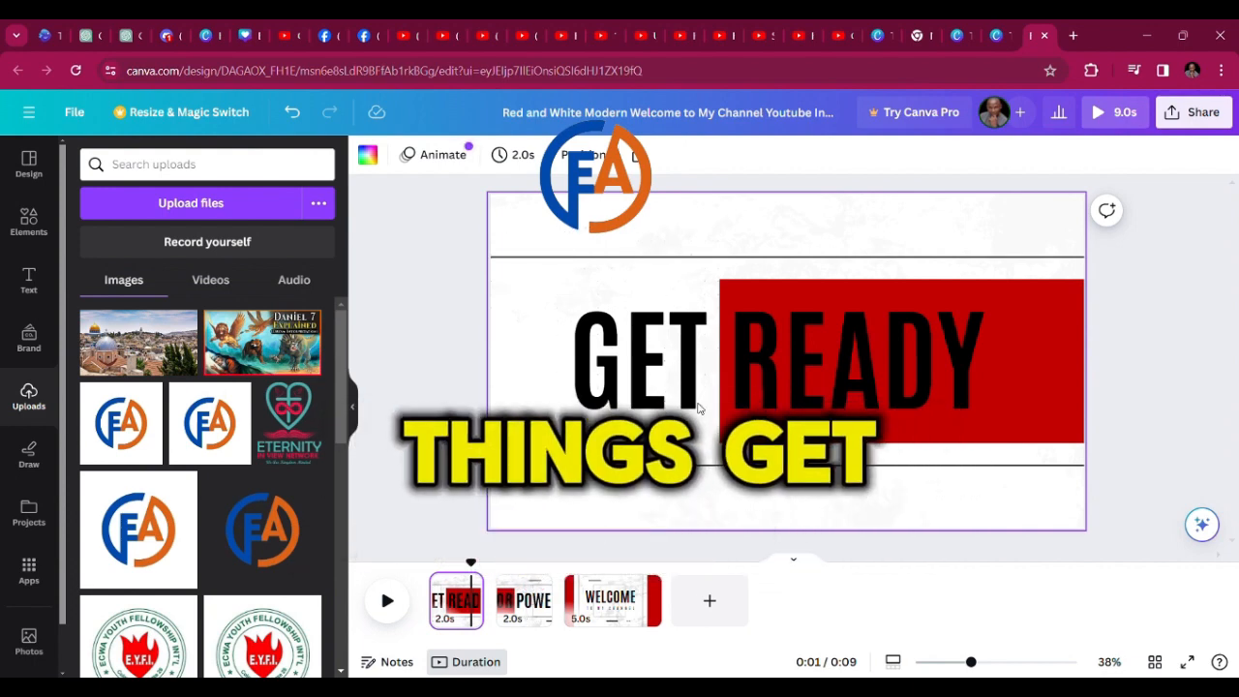
left_click(533, 601)
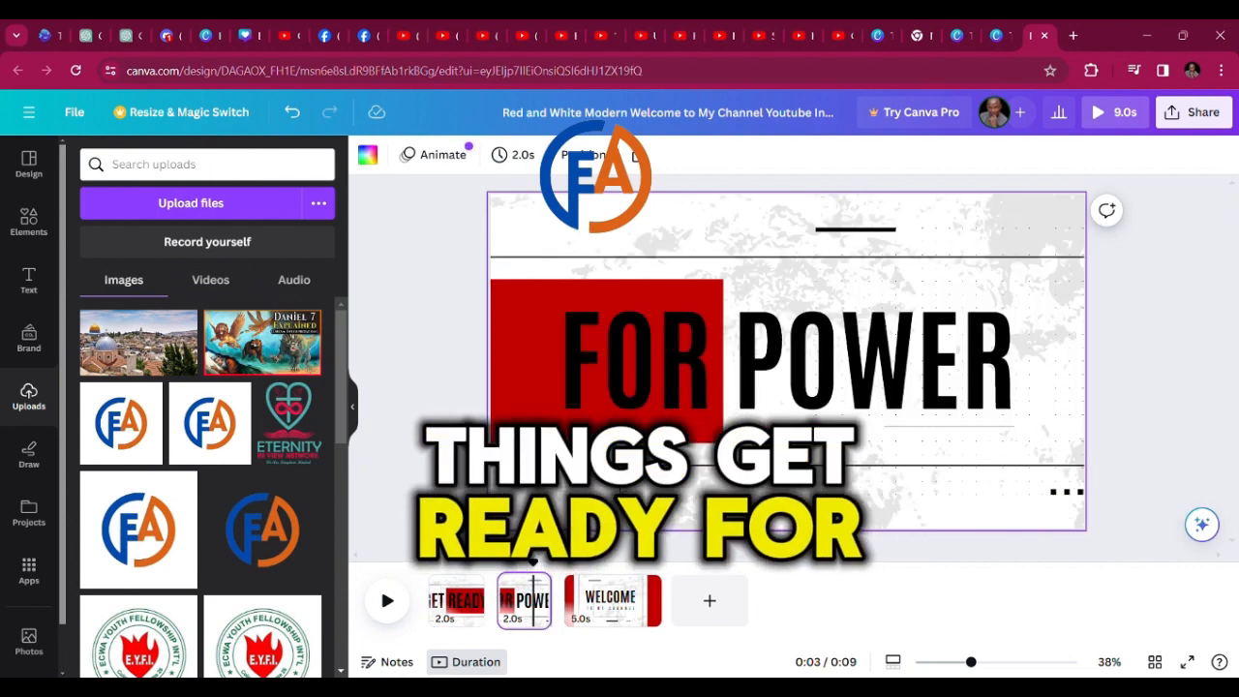
double_click(895, 368)
double_click(896, 369)
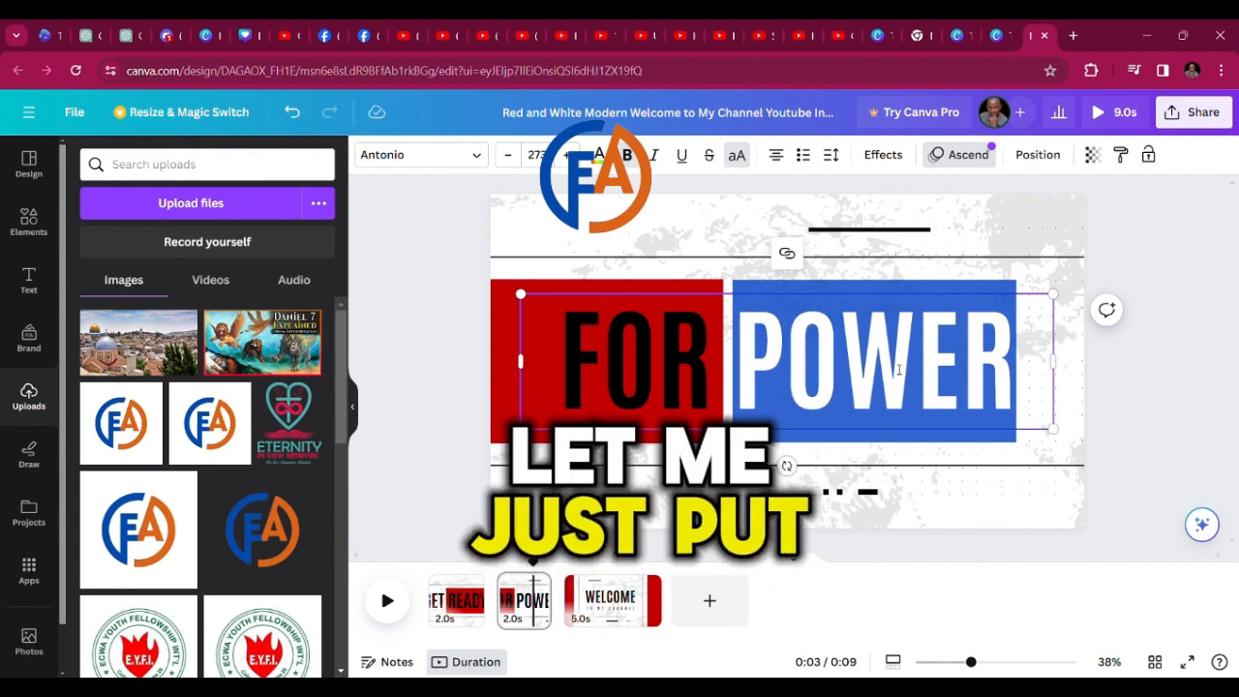
key("BackSpace")
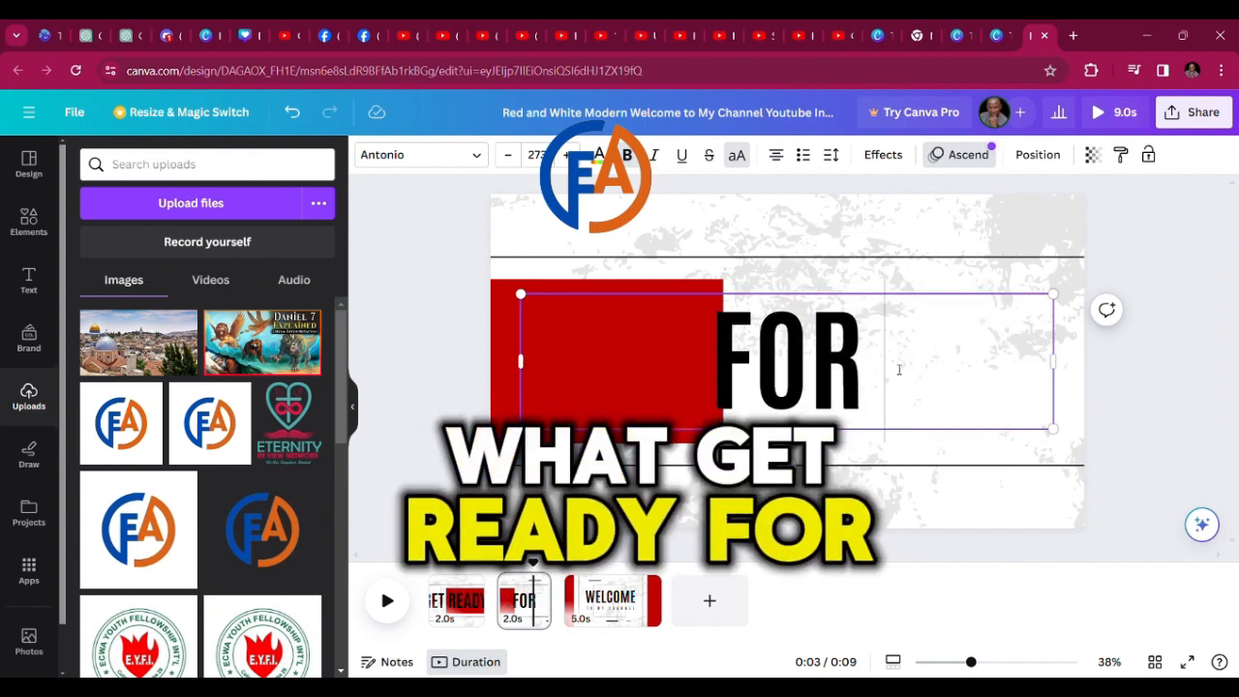
type("GOD'")
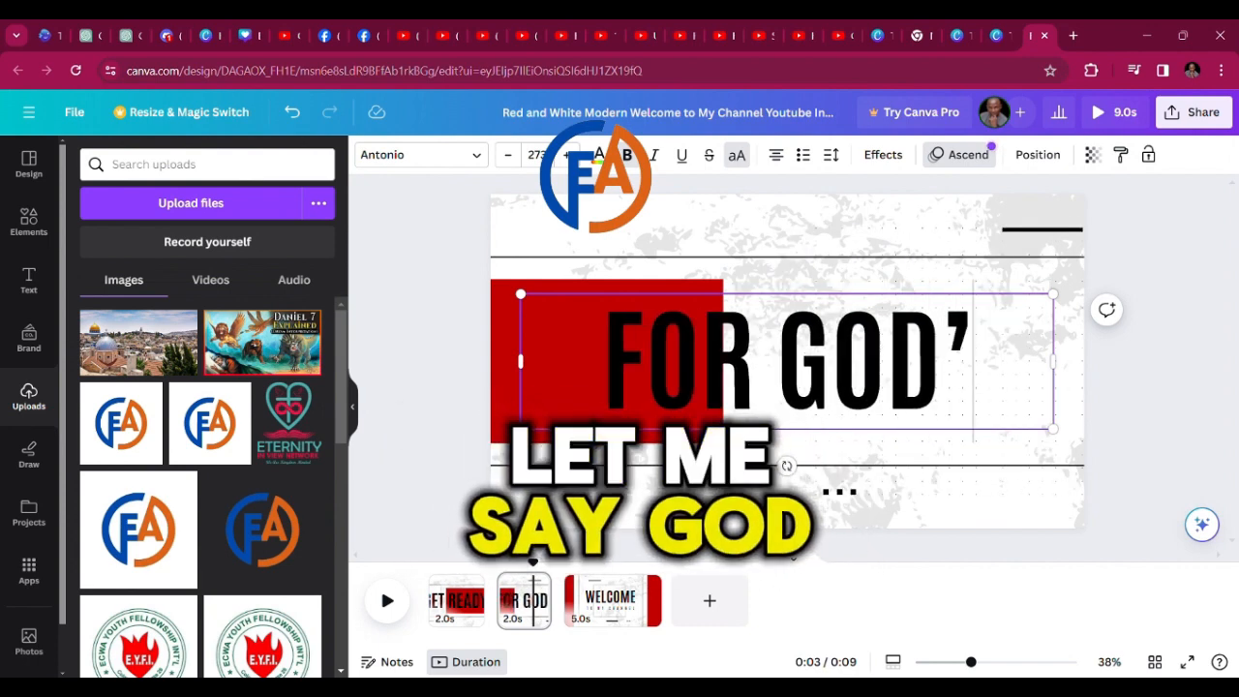
type("S WORD")
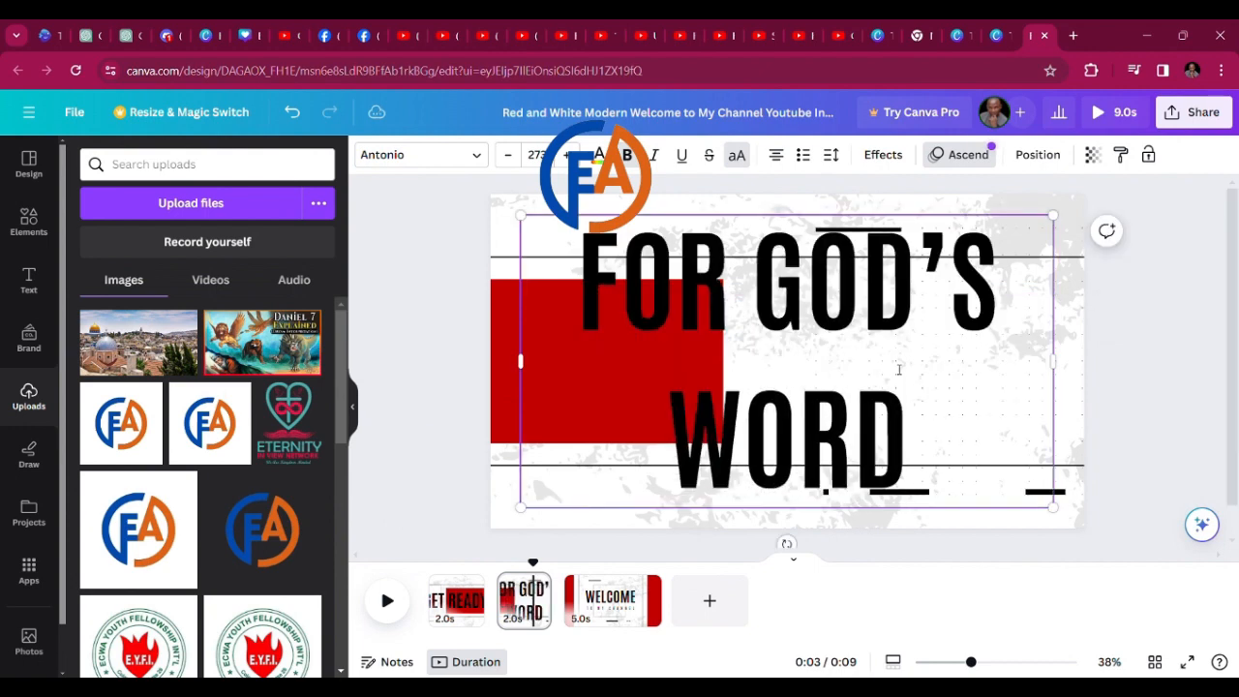
Shrink and widen the FOR GOD'S WORD heading to fit on one line, and reposition it between the two horizontal lines
left_click_drag(1054, 507, 893, 420)
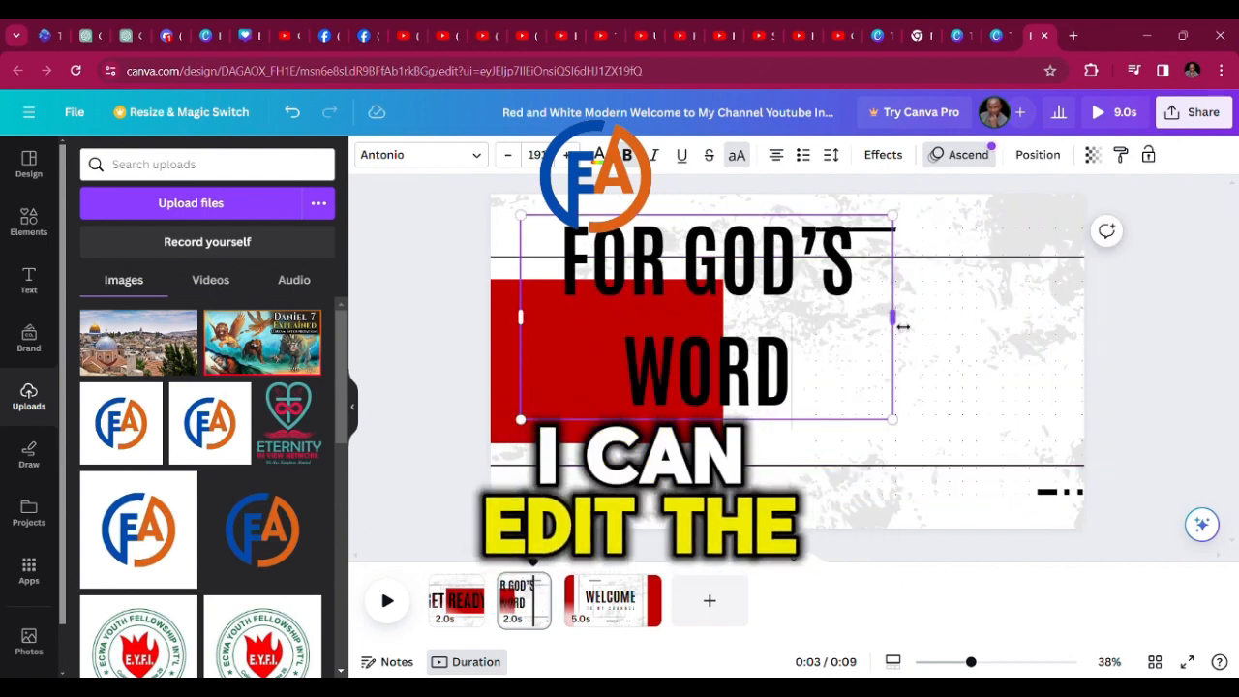
left_click_drag(896, 323, 1059, 314)
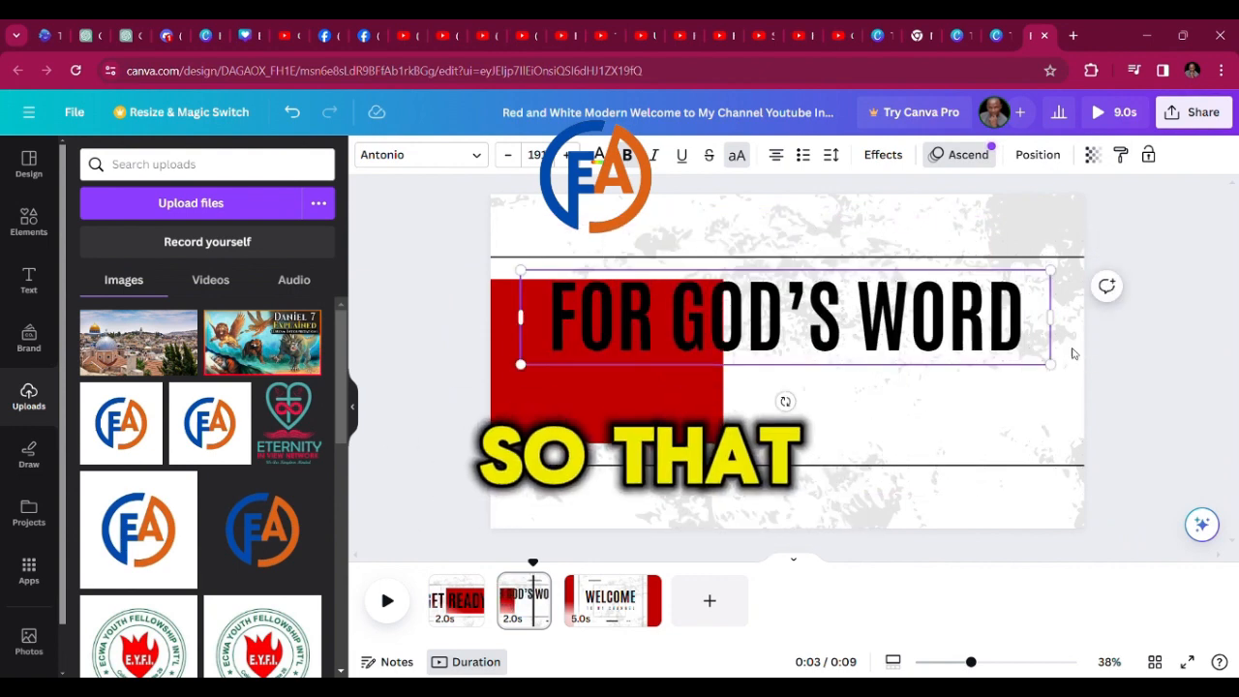
left_click(1073, 354)
left_click_drag(805, 316, 881, 371)
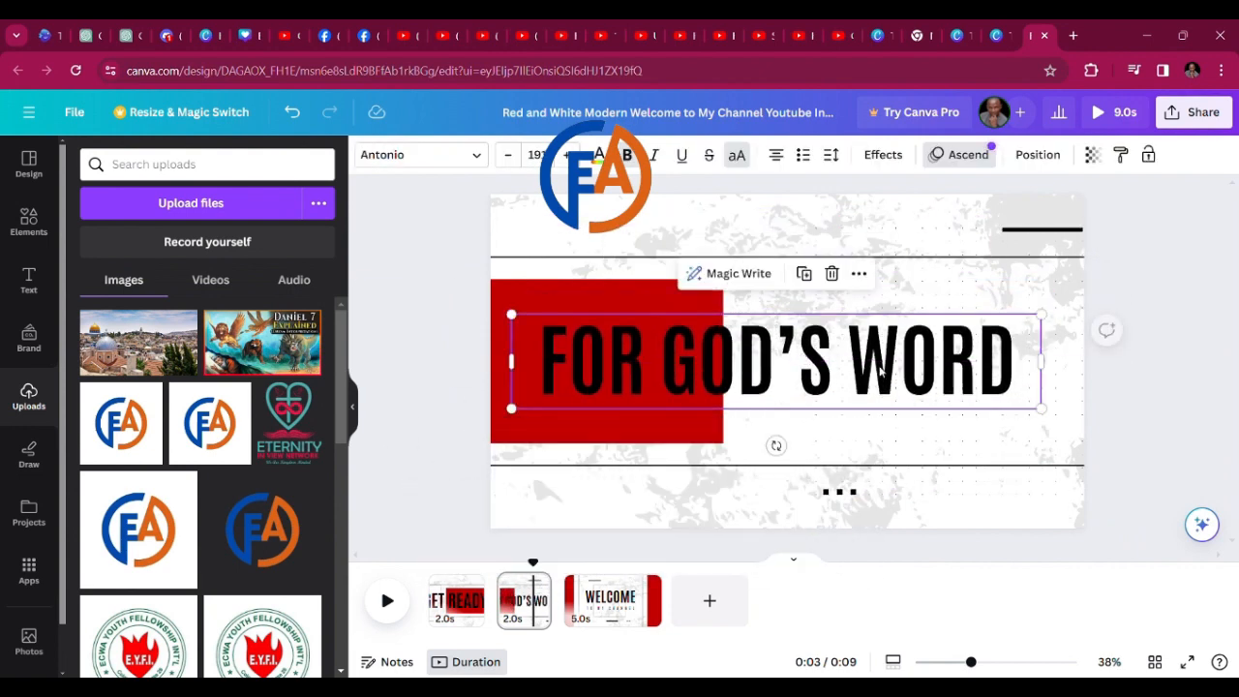
left_click_drag(1050, 419, 1084, 425)
left_click(1116, 402)
left_click_drag(1026, 392, 1005, 392)
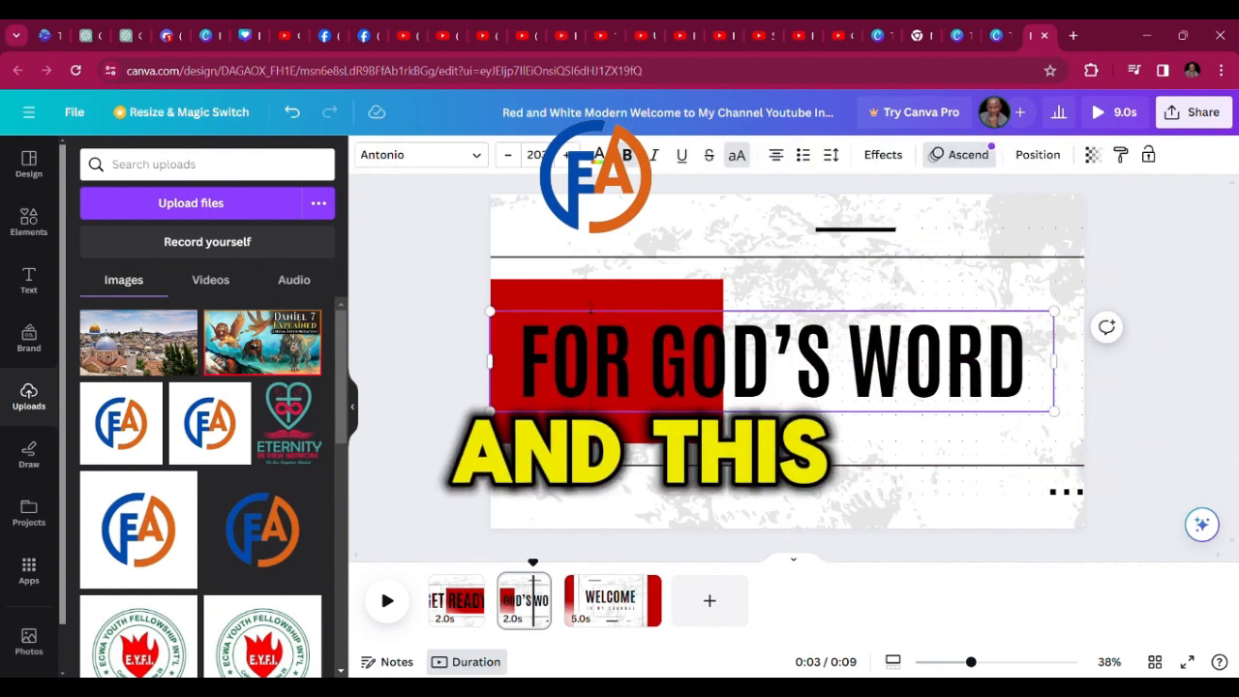
Narrow the red rectangle on page 2 so that it only backs the word FOR
left_click(583, 294)
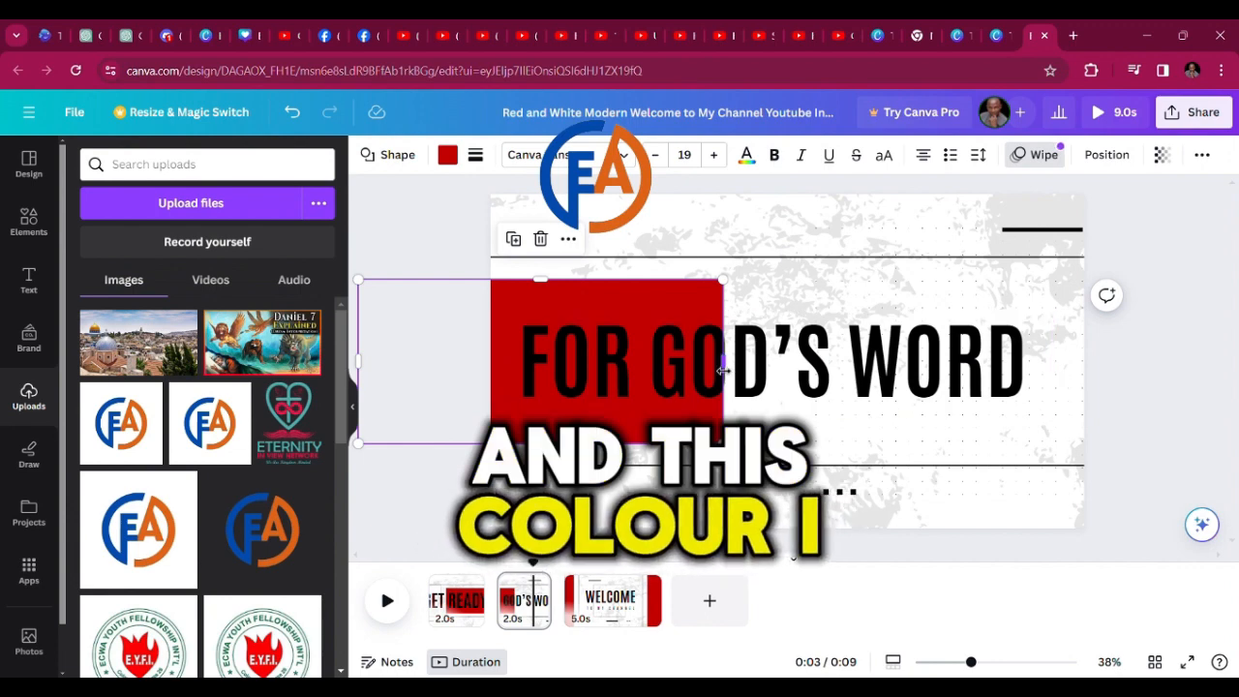
left_click_drag(723, 369, 653, 369)
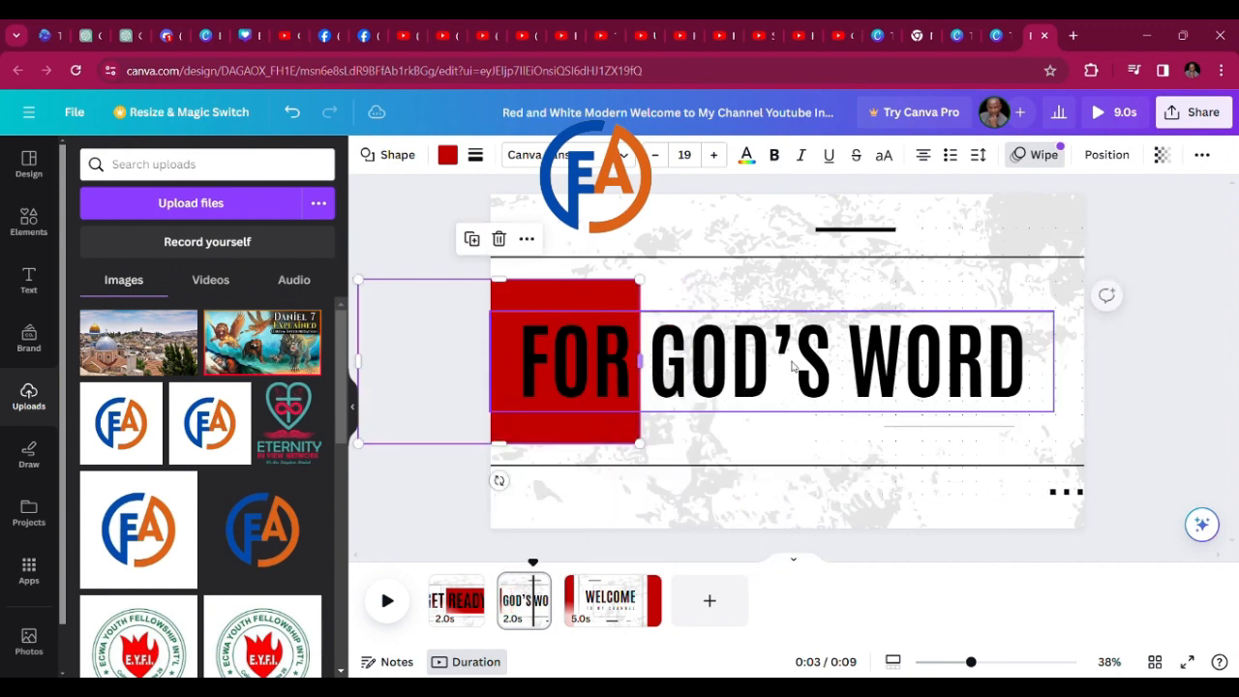
left_click(1126, 350)
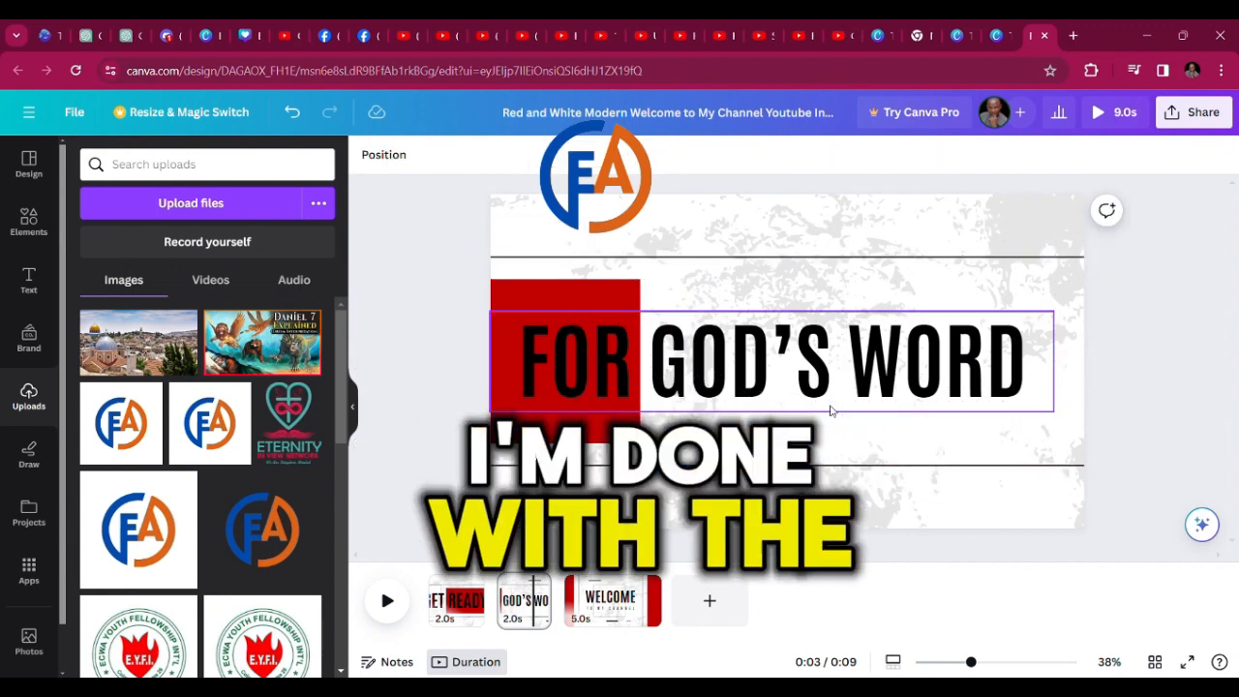
Change the subtitle below WELCOME on page 3 to TO ETERNITY IN VIEW ACADEMY
left_click(603, 598)
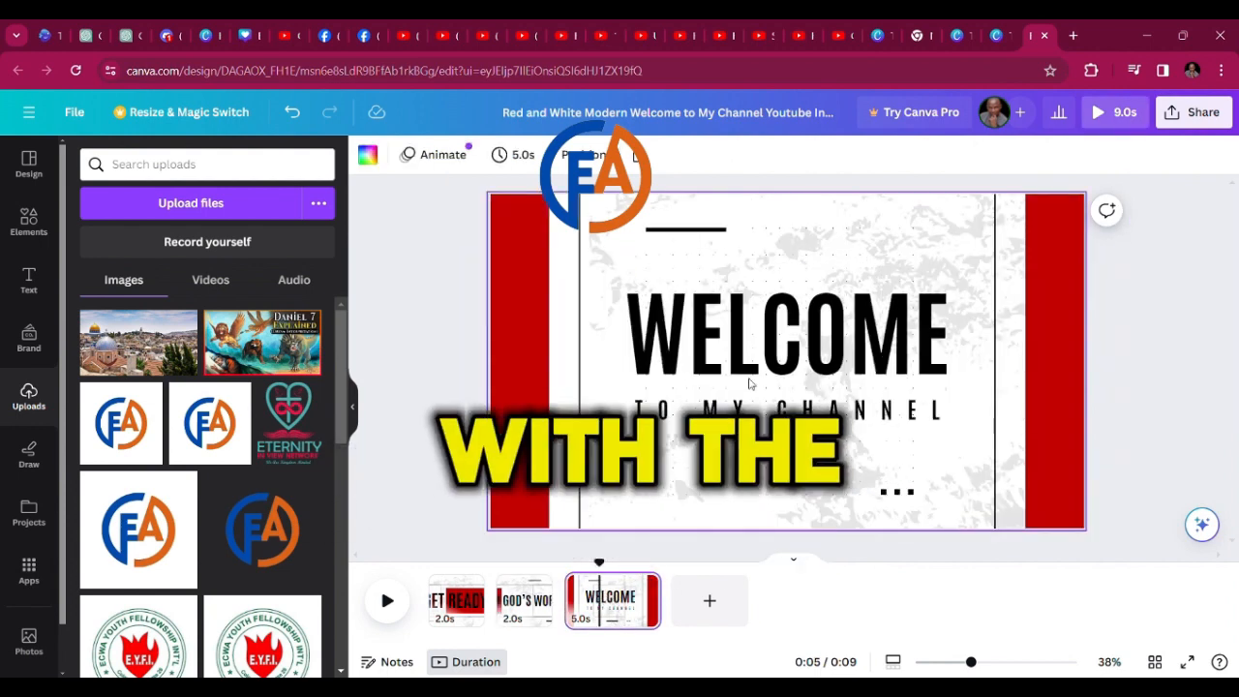
left_click(839, 414)
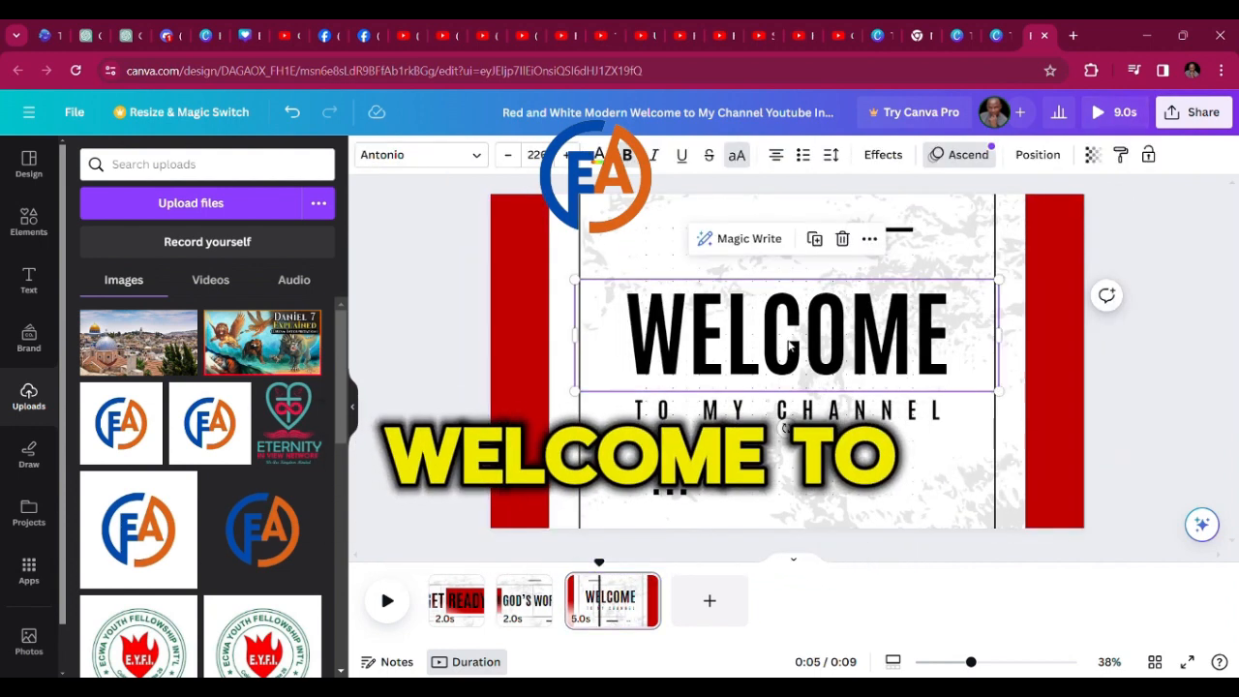
double_click(839, 415)
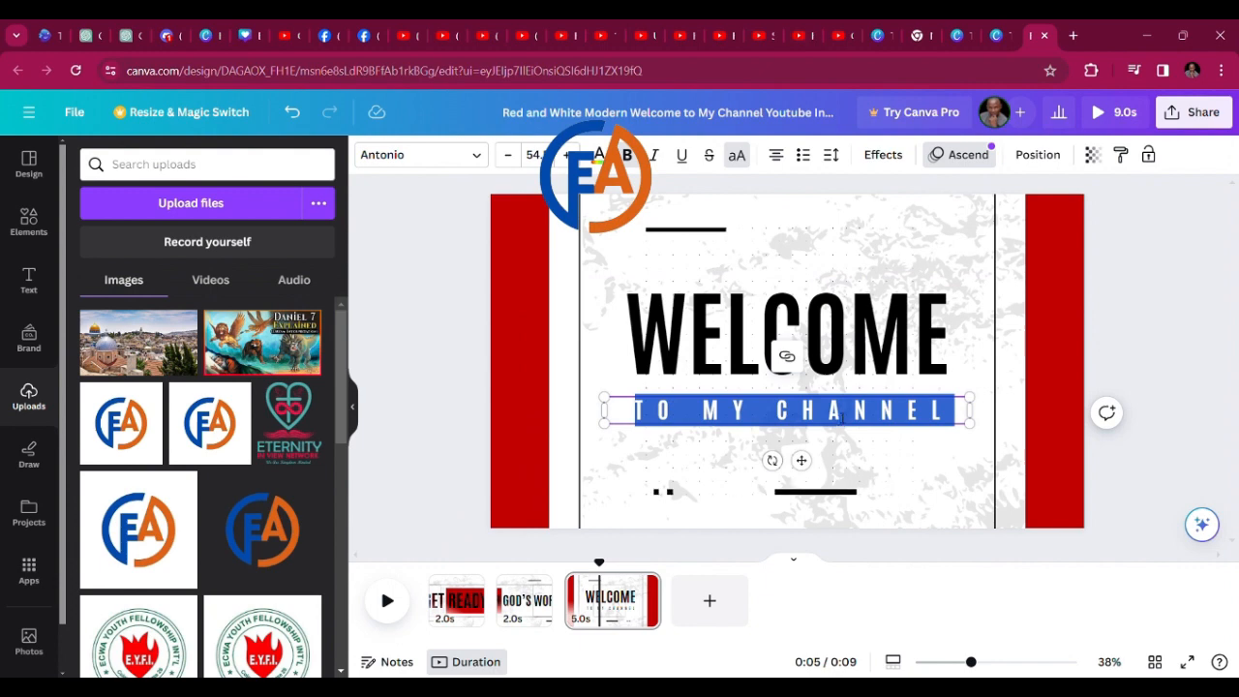
double_click(848, 414)
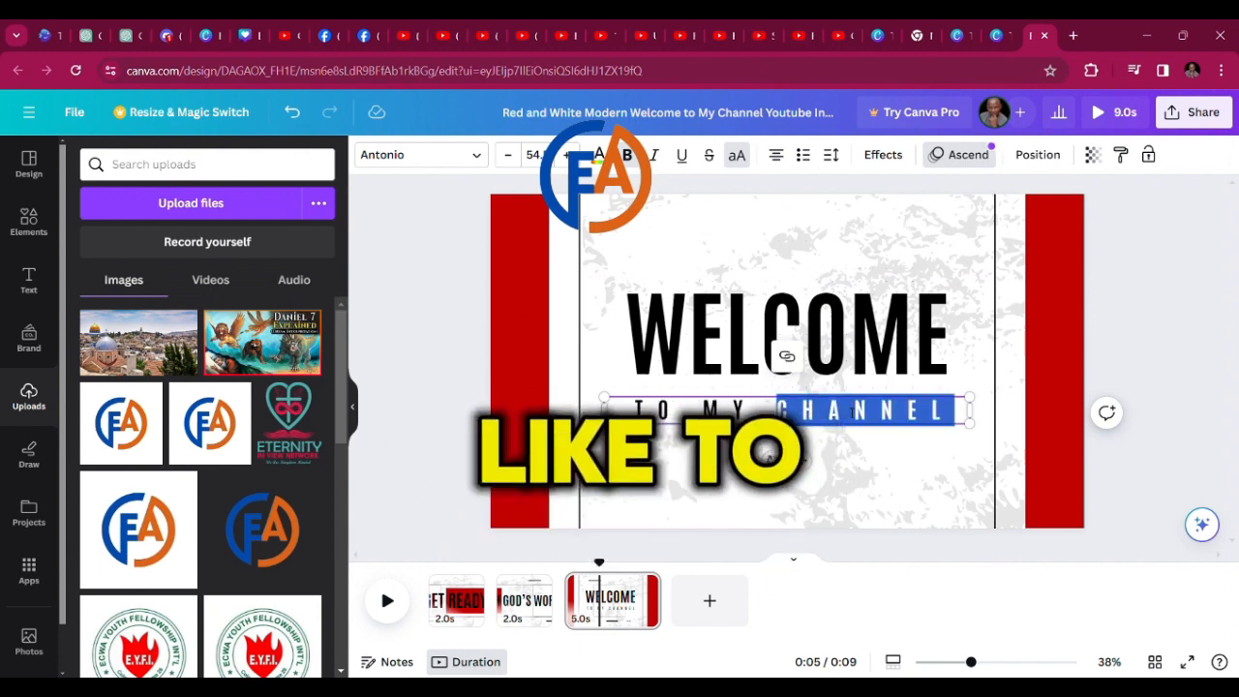
key("BackSpace")
key("BackSpace")
type("ETERNITY IN")
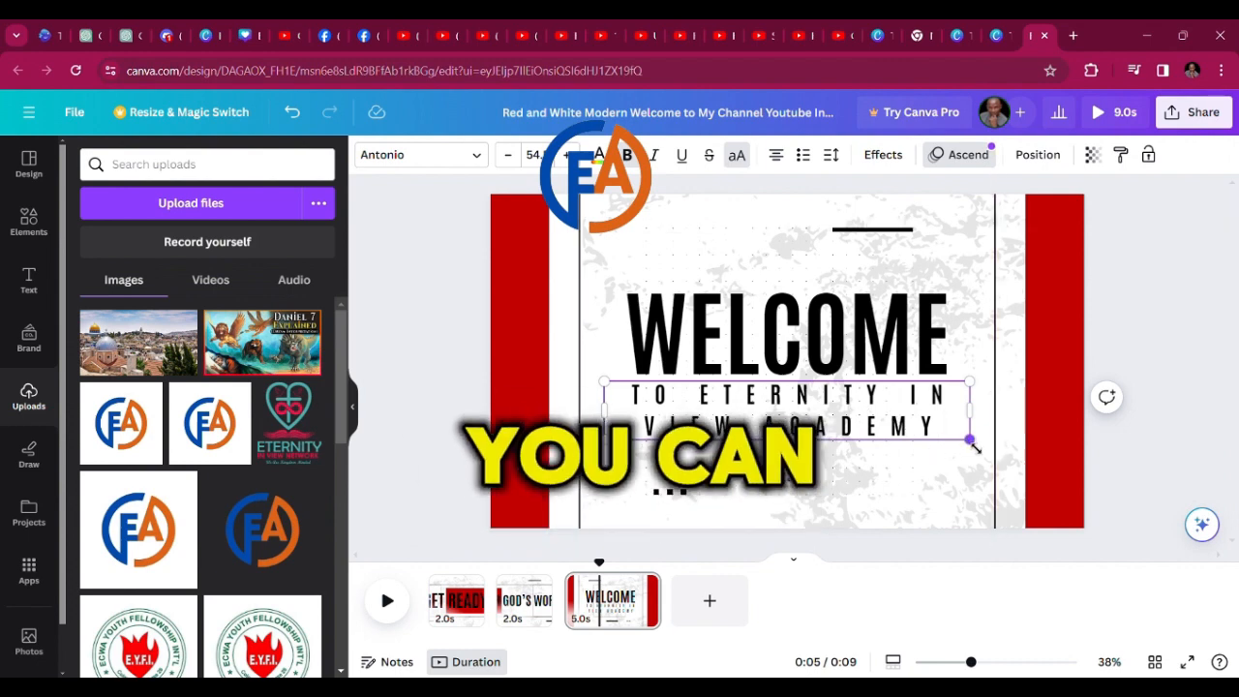
Scale down the two-line subtitle on page 3 and center it just below WELCOME
left_click_drag(970, 440, 914, 429)
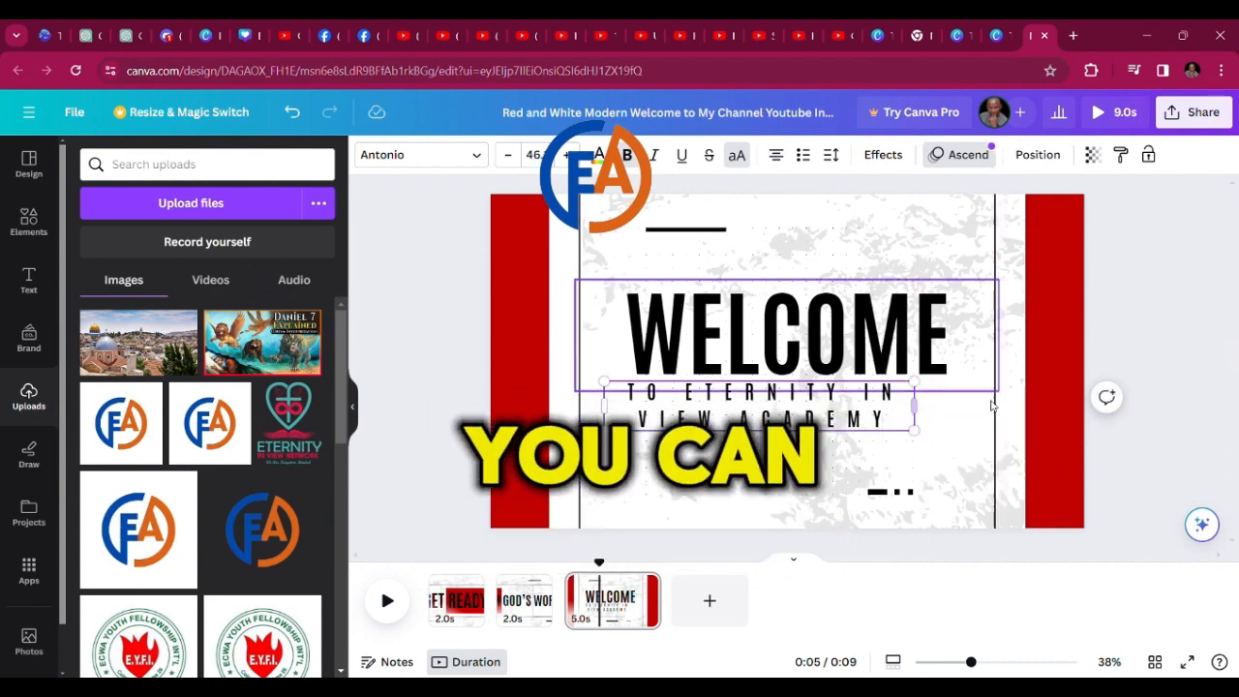
left_click(1170, 369)
left_click_drag(799, 422, 853, 449)
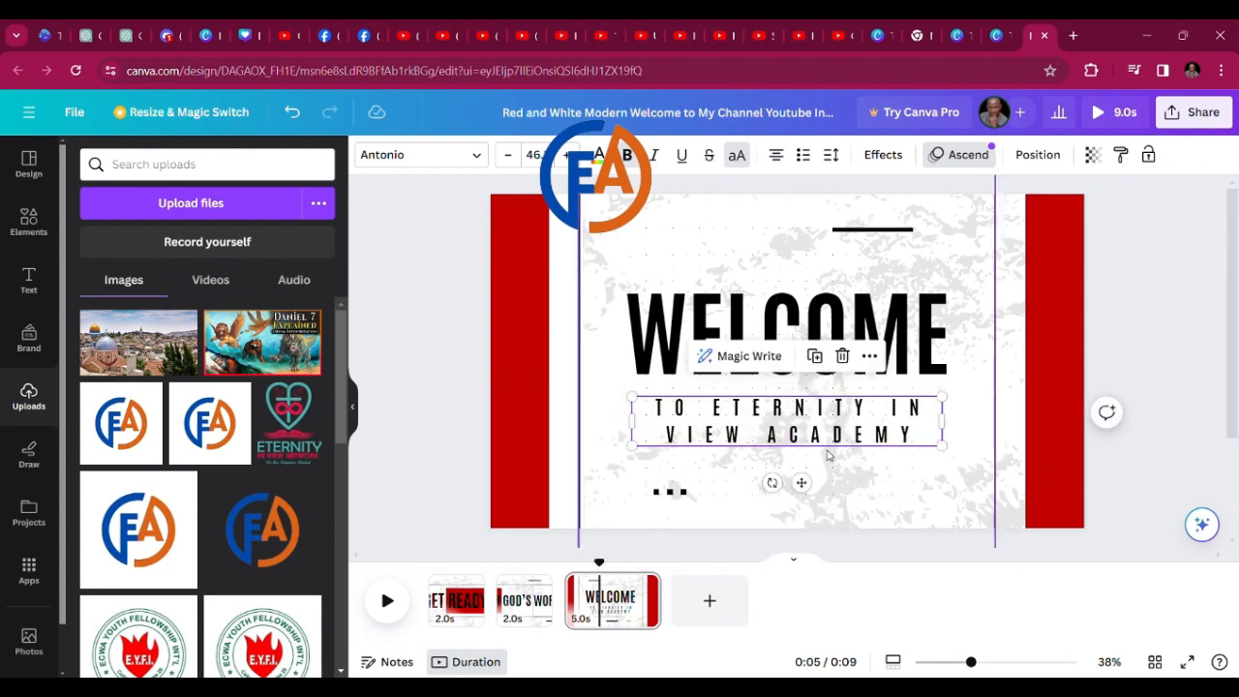
Play the edited intro through from page 1
left_click(423, 420)
left_click(455, 599)
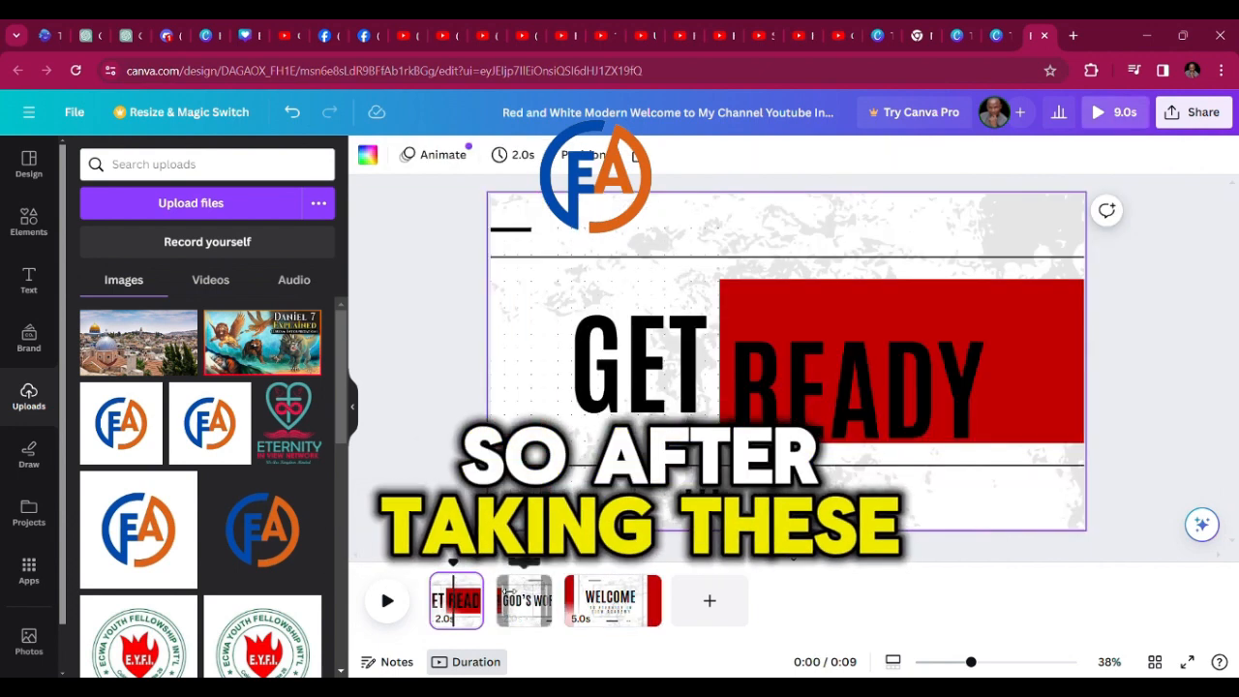
left_click(395, 605)
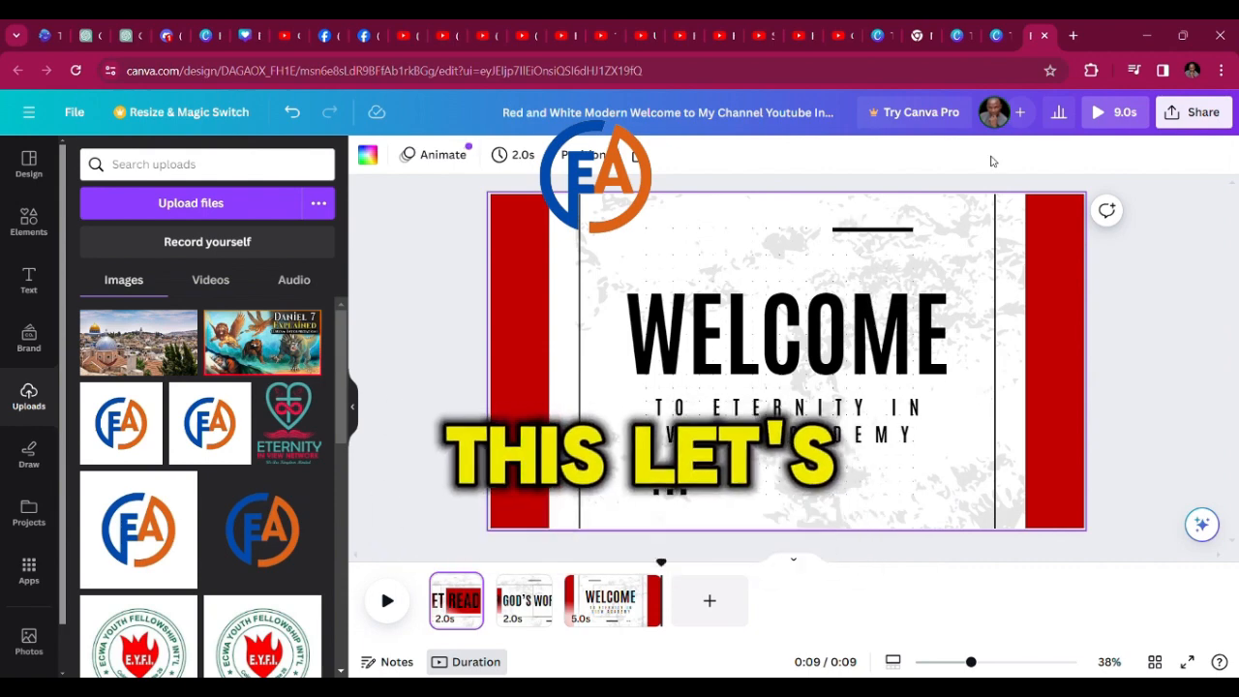
Browse the church YouTube video intro templates for another free design suited to carrying a logo
left_click(997, 36)
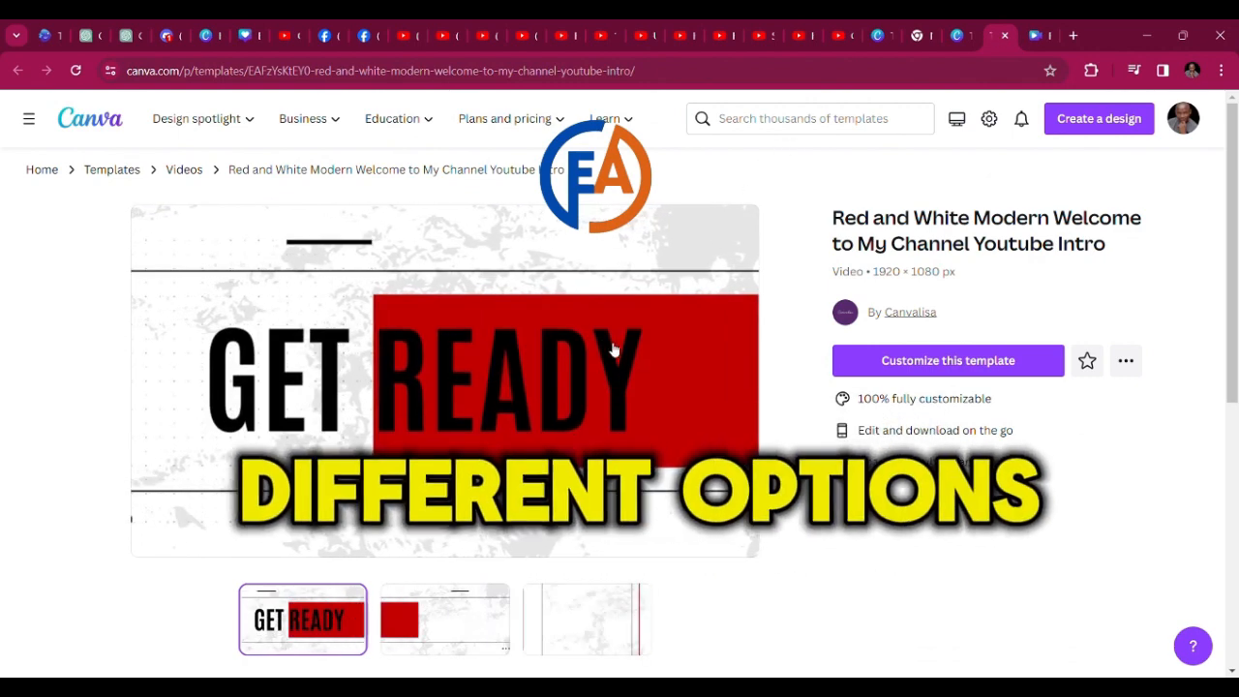
left_click(952, 39)
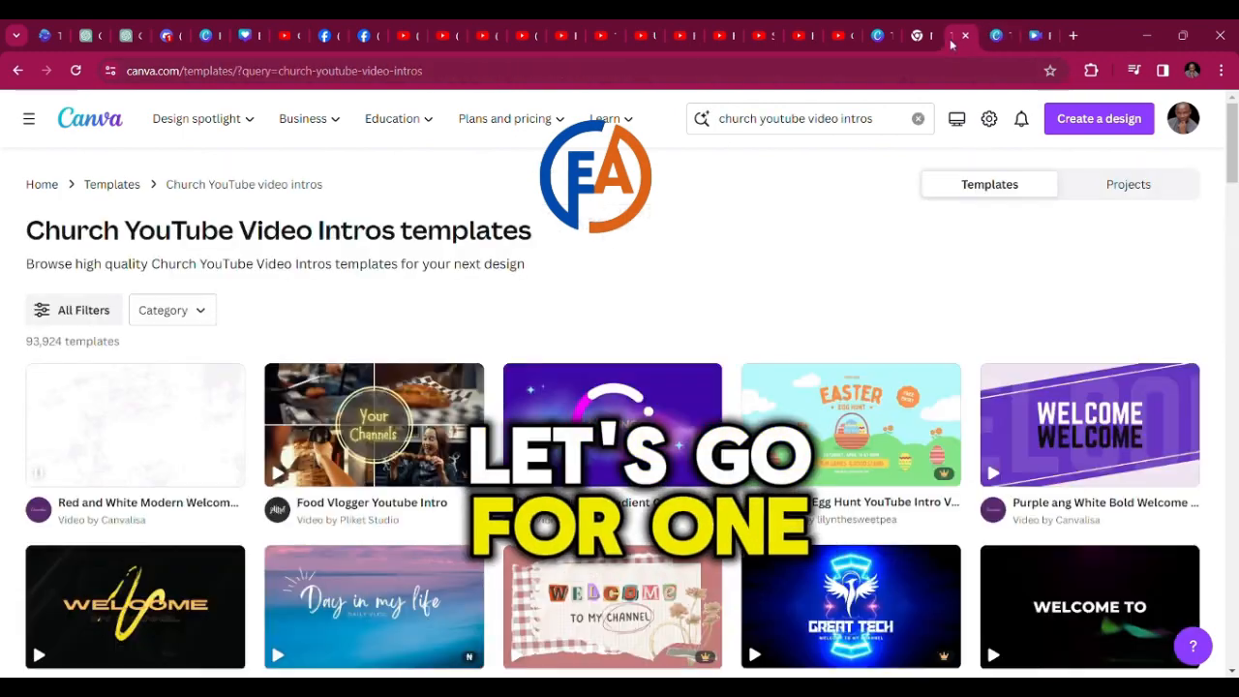
scroll(705, 452, "down", 8)
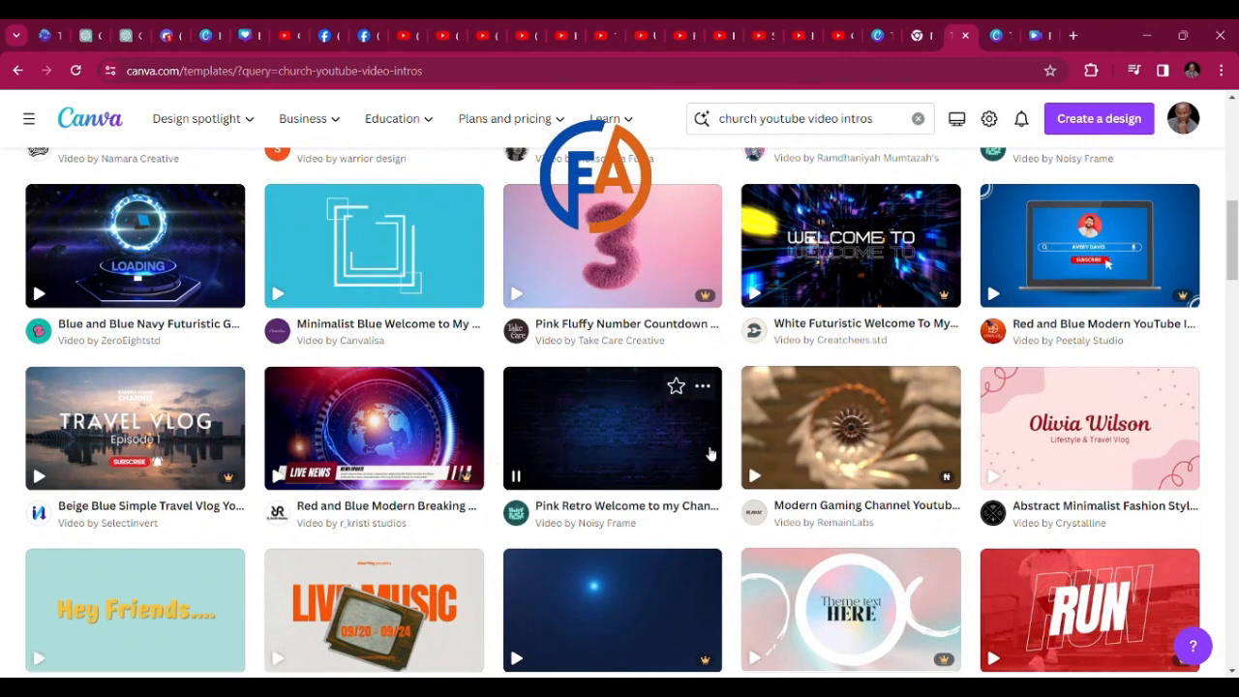
scroll(806, 472, "up", 1)
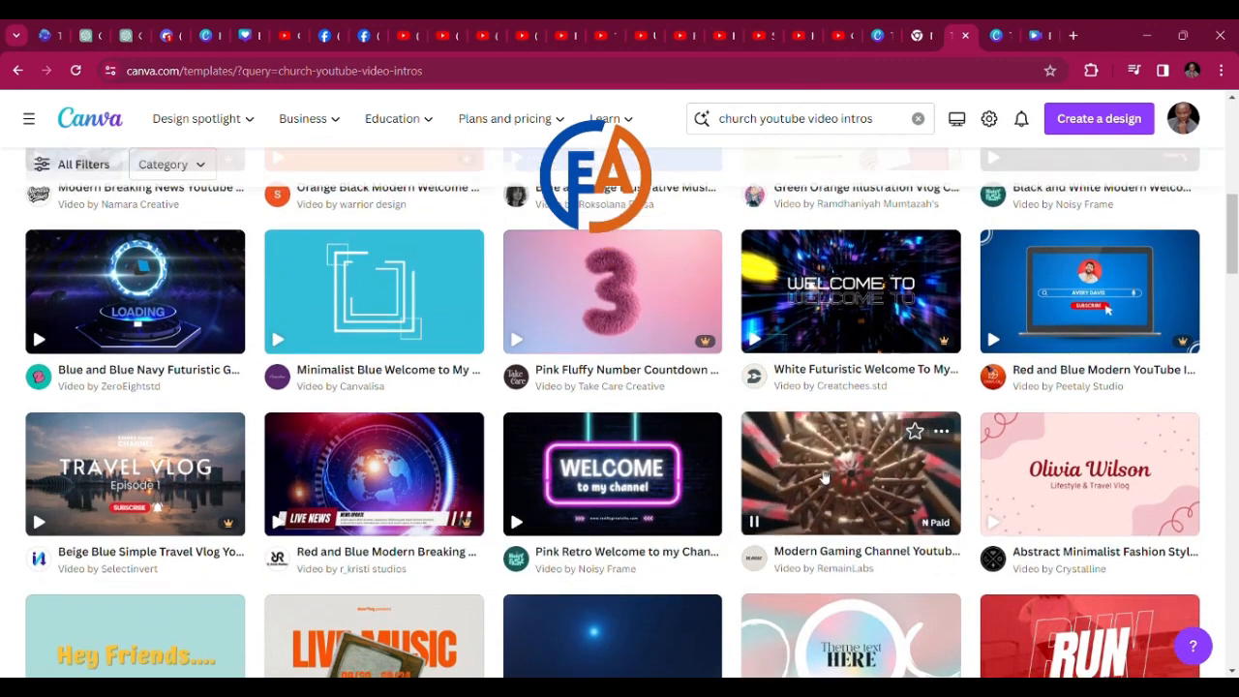
scroll(824, 480, "down", 4)
scroll(826, 480, "up", 2)
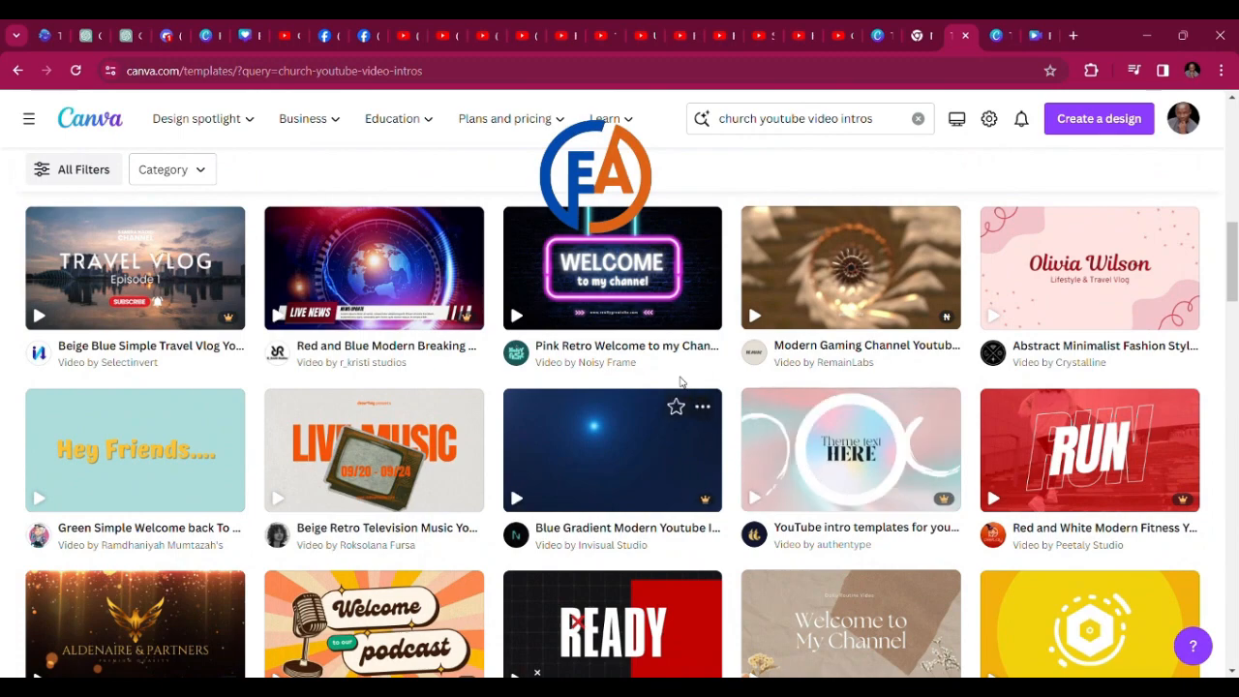
scroll(729, 452, "down", 7)
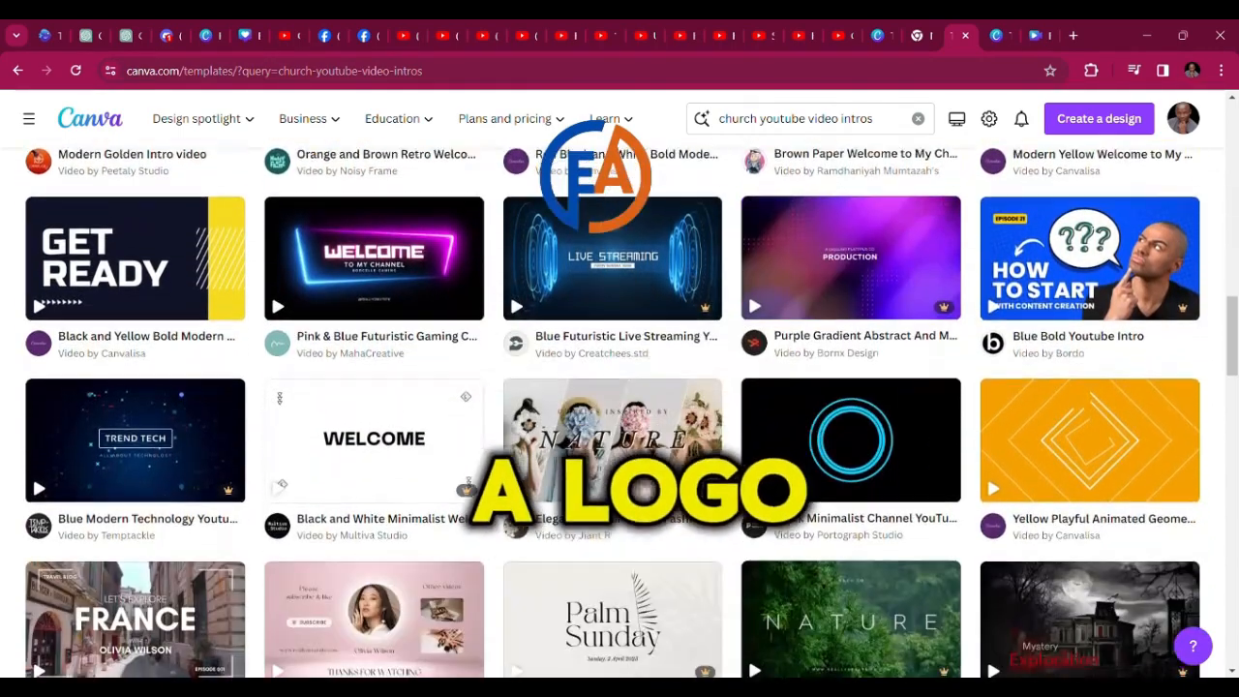
scroll(746, 469, "down", 7)
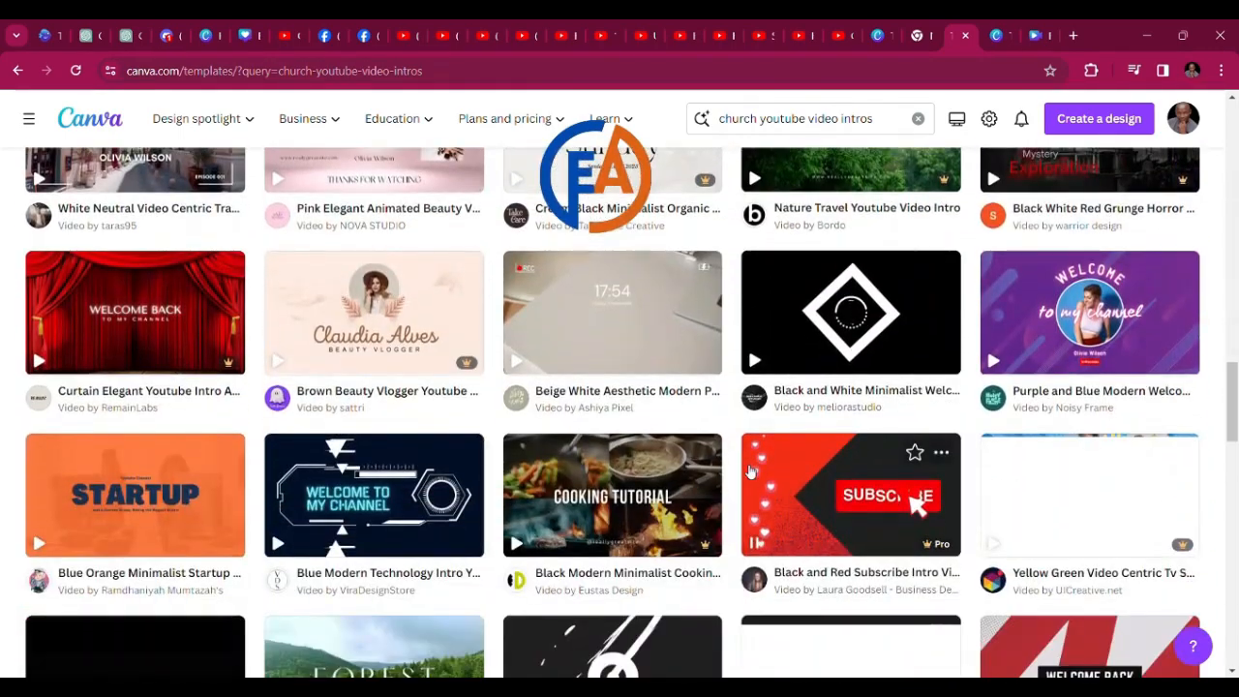
scroll(745, 469, "down", 3)
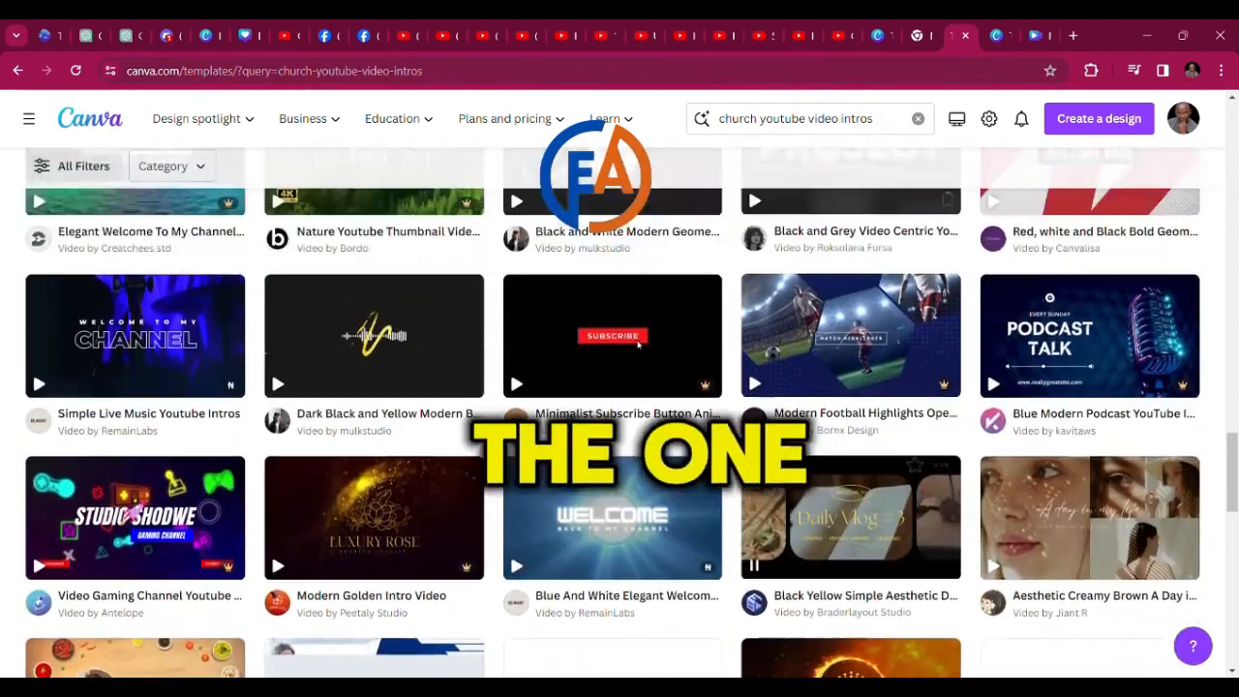
scroll(639, 343, "down", 3)
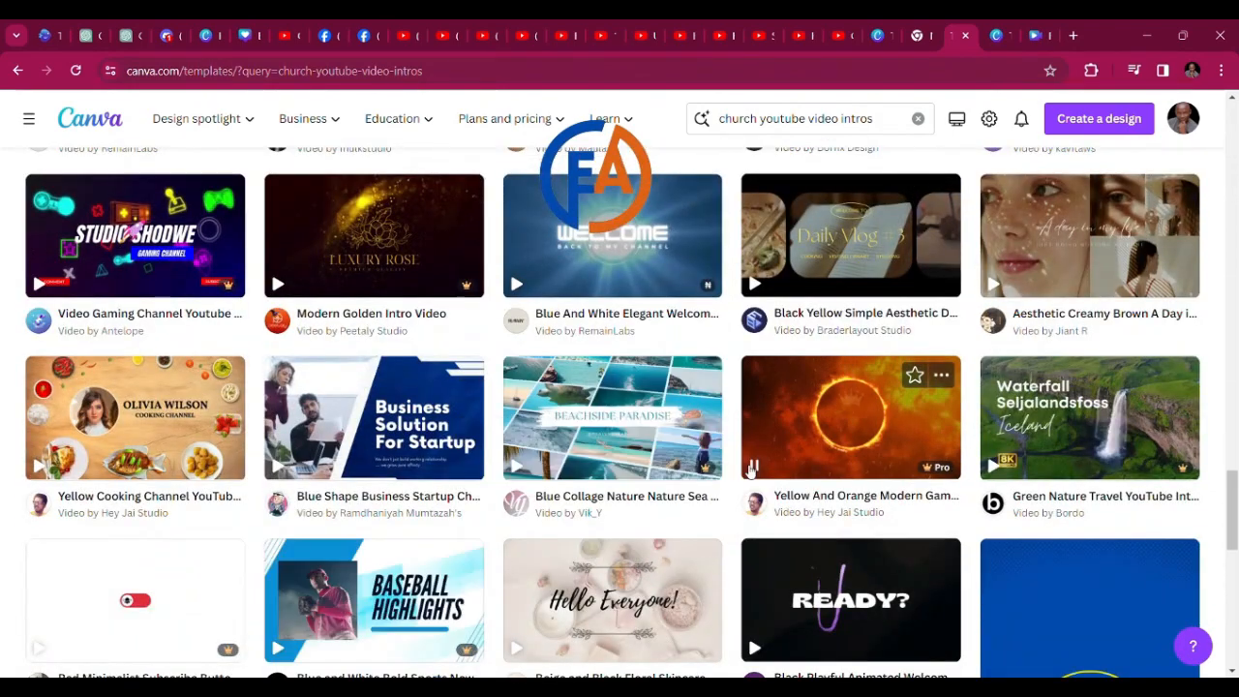
scroll(651, 427, "down", 2)
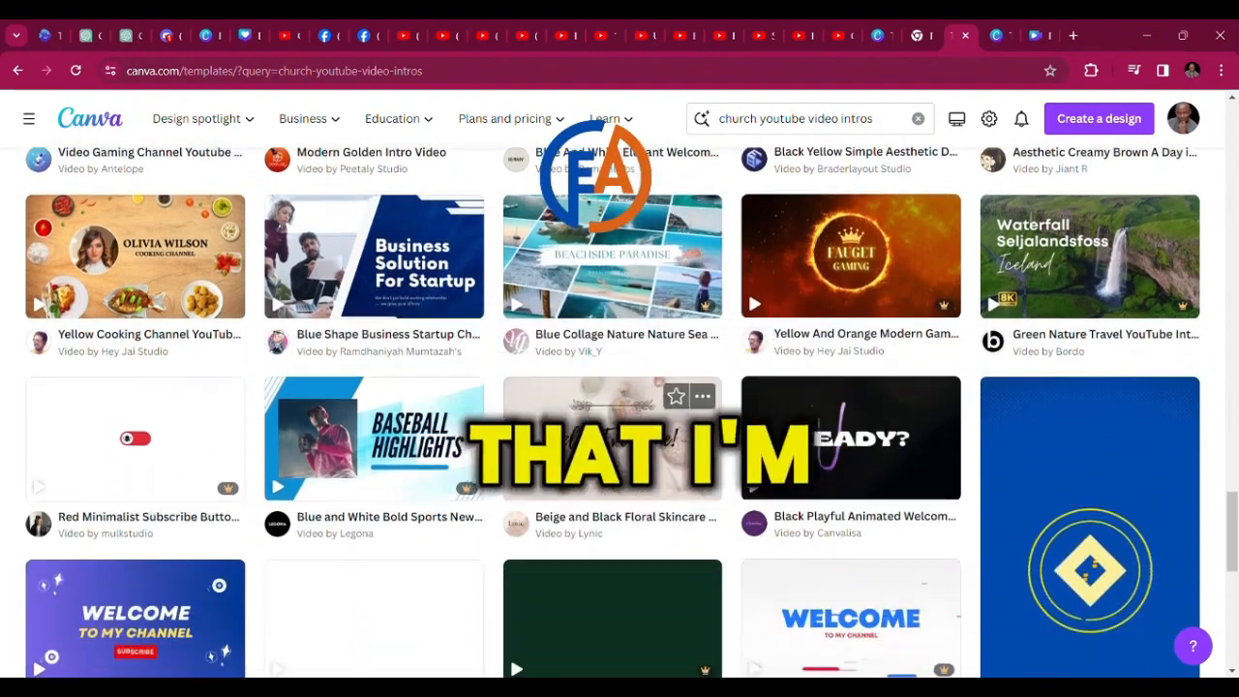
scroll(655, 429, "down", 3)
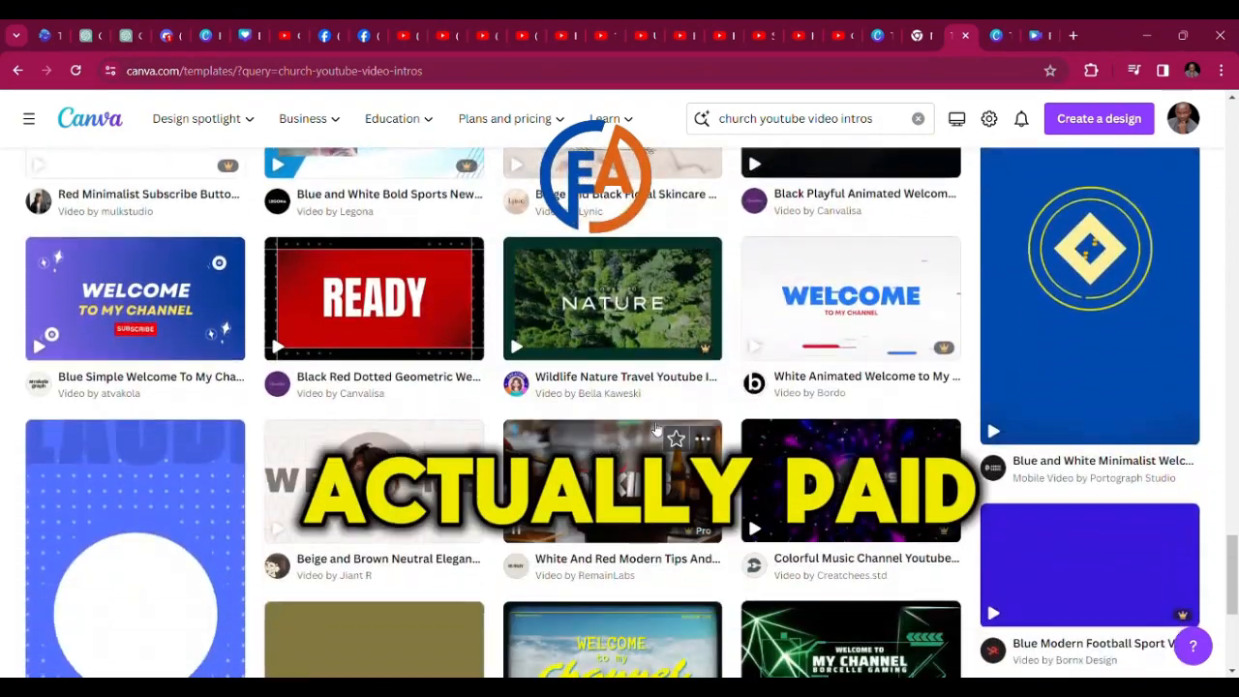
scroll(657, 430, "down", 2)
scroll(657, 430, "up", 4)
scroll(657, 429, "down", 1)
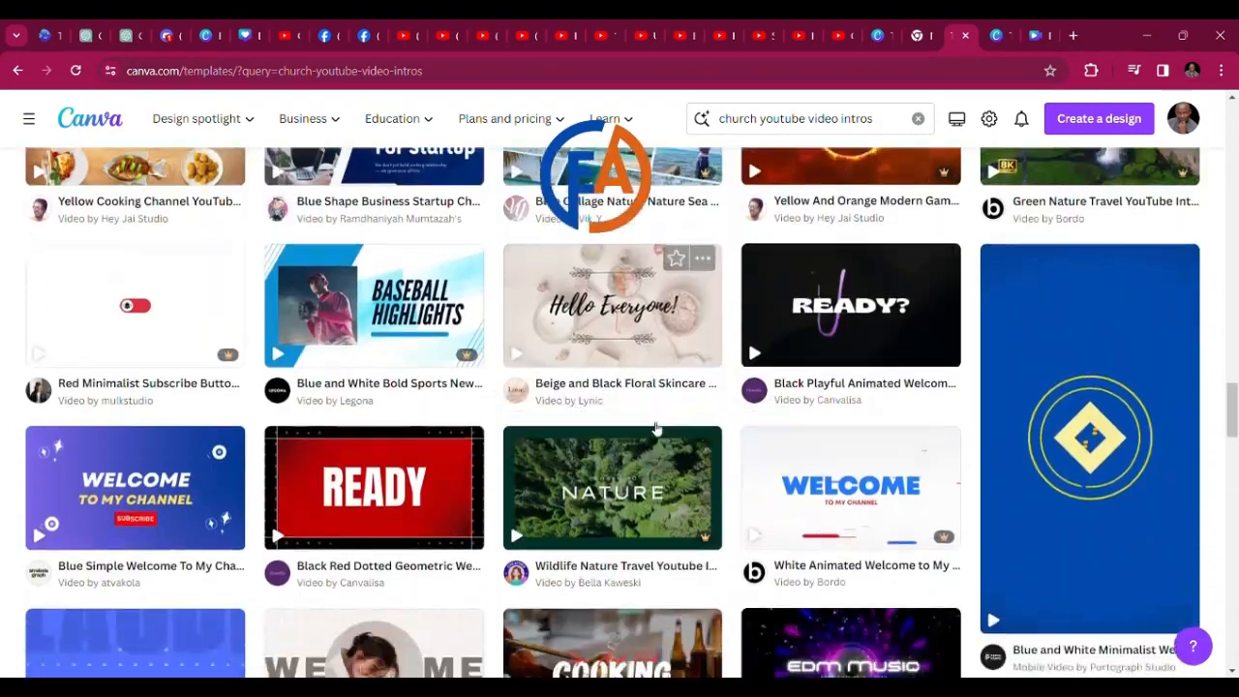
scroll(657, 429, "up", 7)
scroll(656, 429, "up", 7)
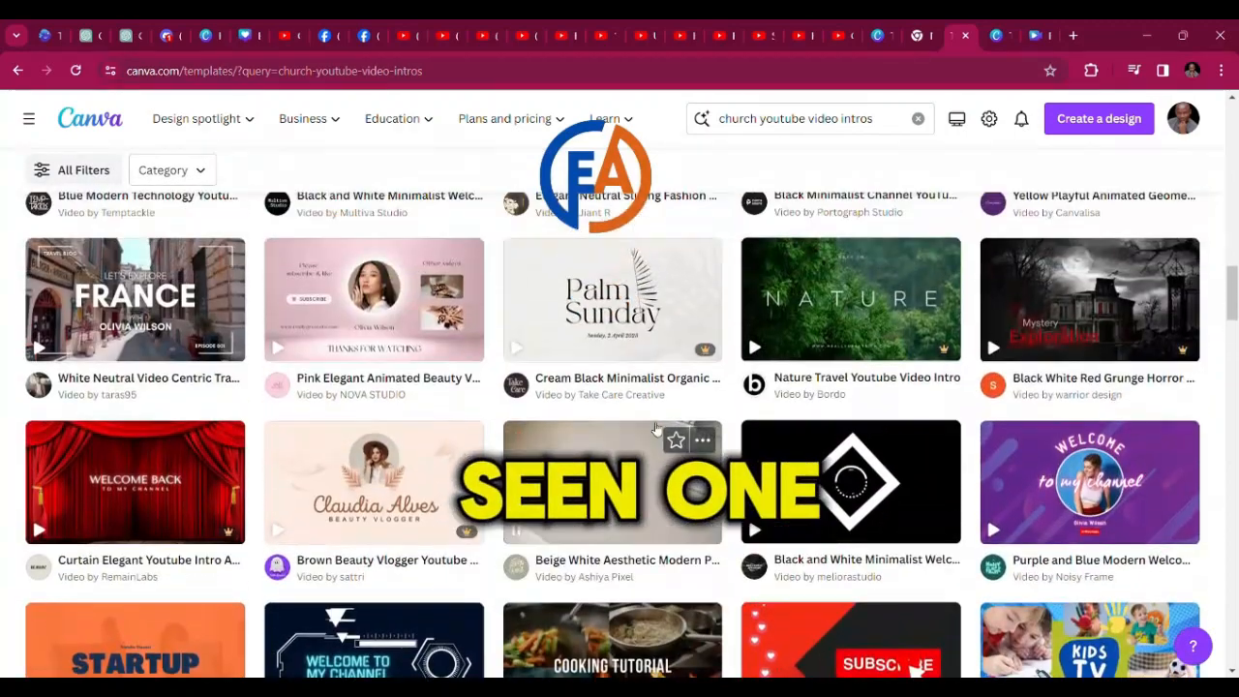
scroll(655, 429, "up", 6)
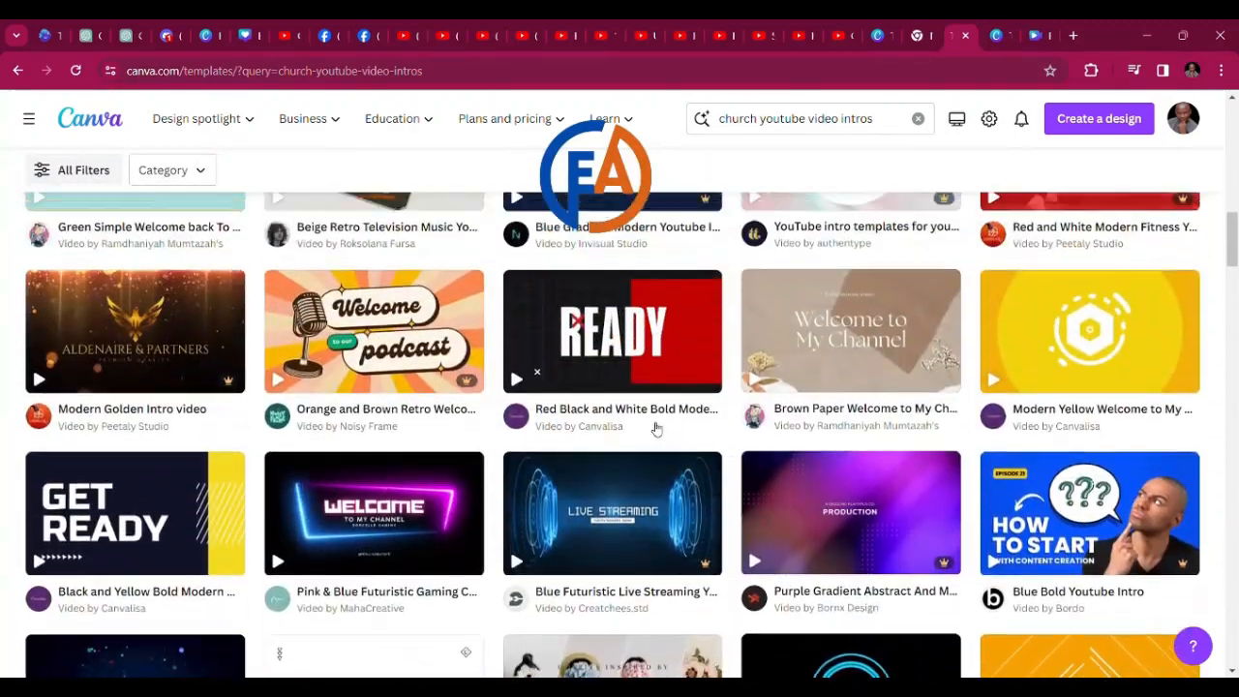
scroll(656, 429, "down", 3)
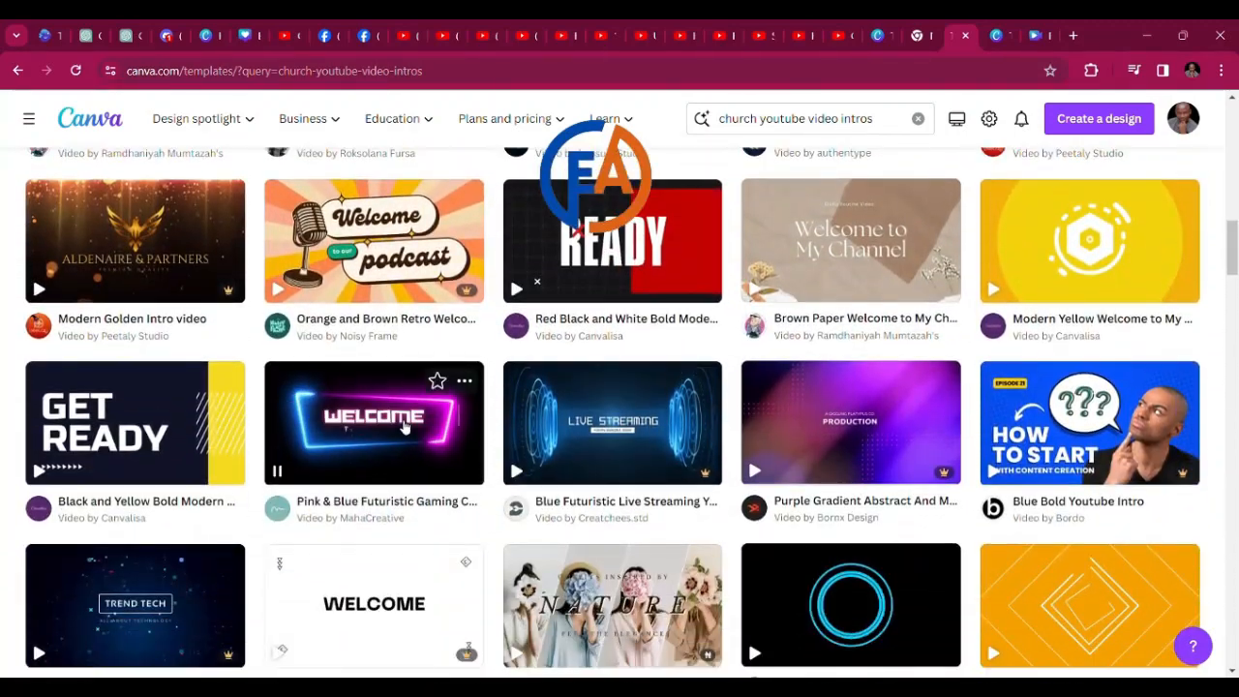
Open the Pink & Blue Futuristic Gaming Channel Youtube Intro template for customizing and duplicate its only page
left_click(405, 426)
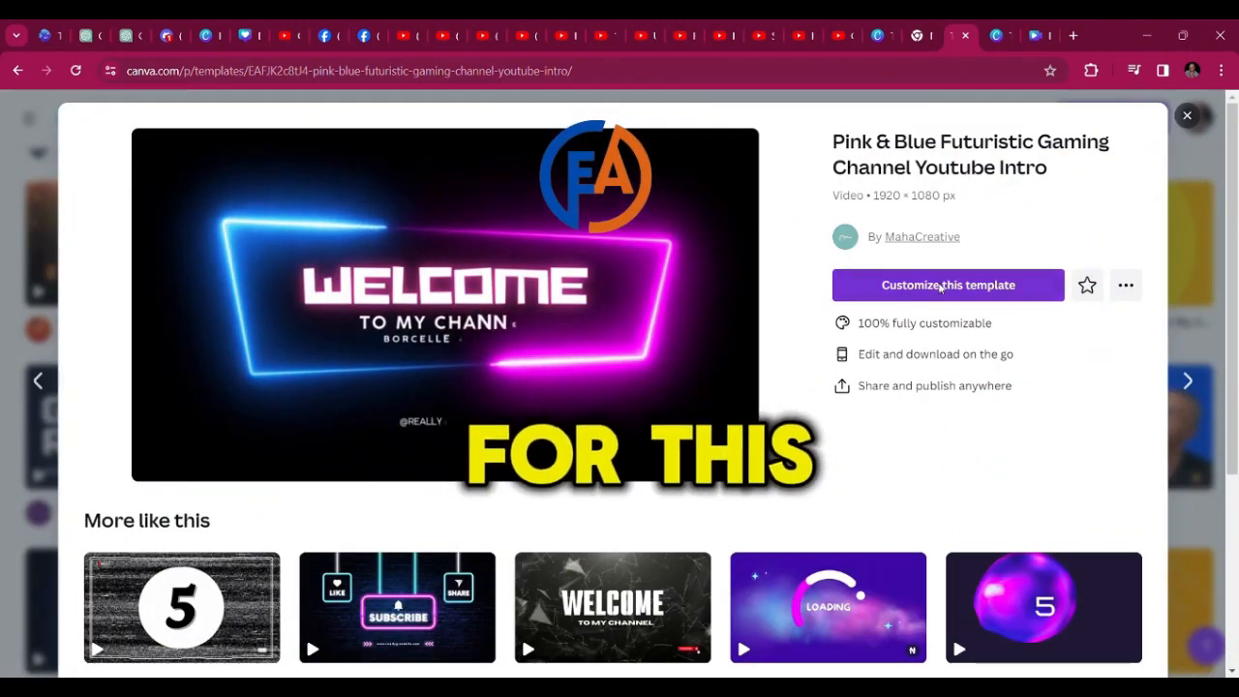
left_click(939, 285)
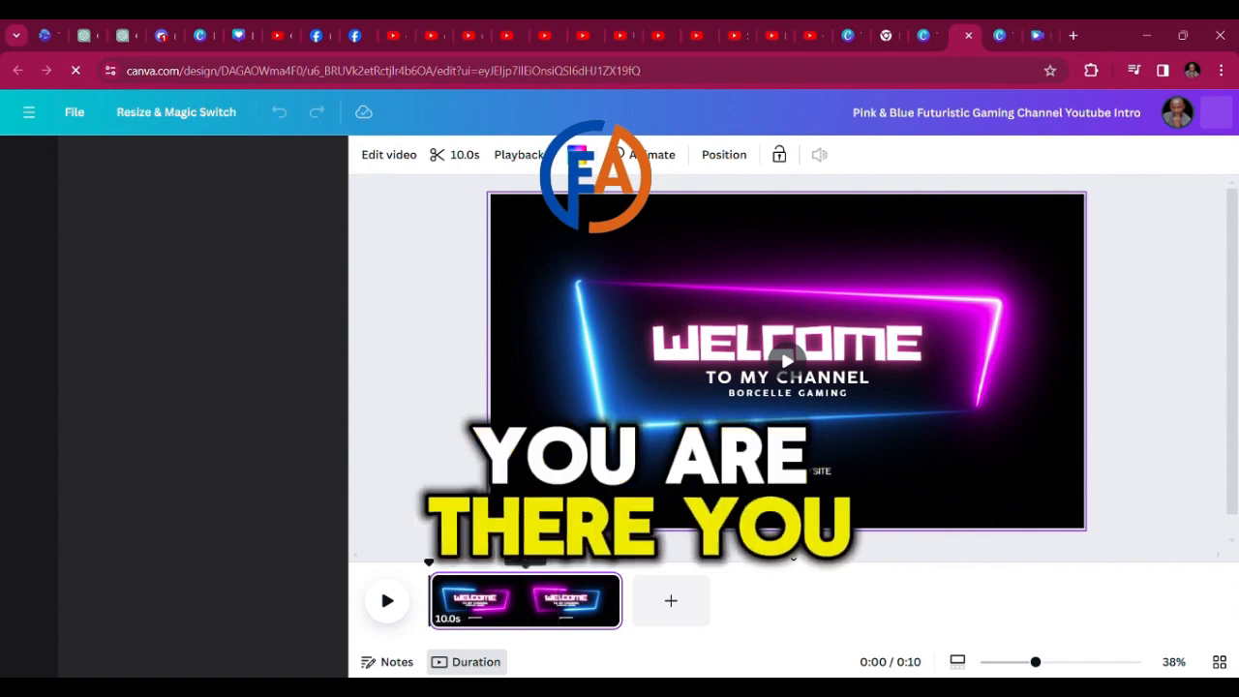
left_click(577, 603)
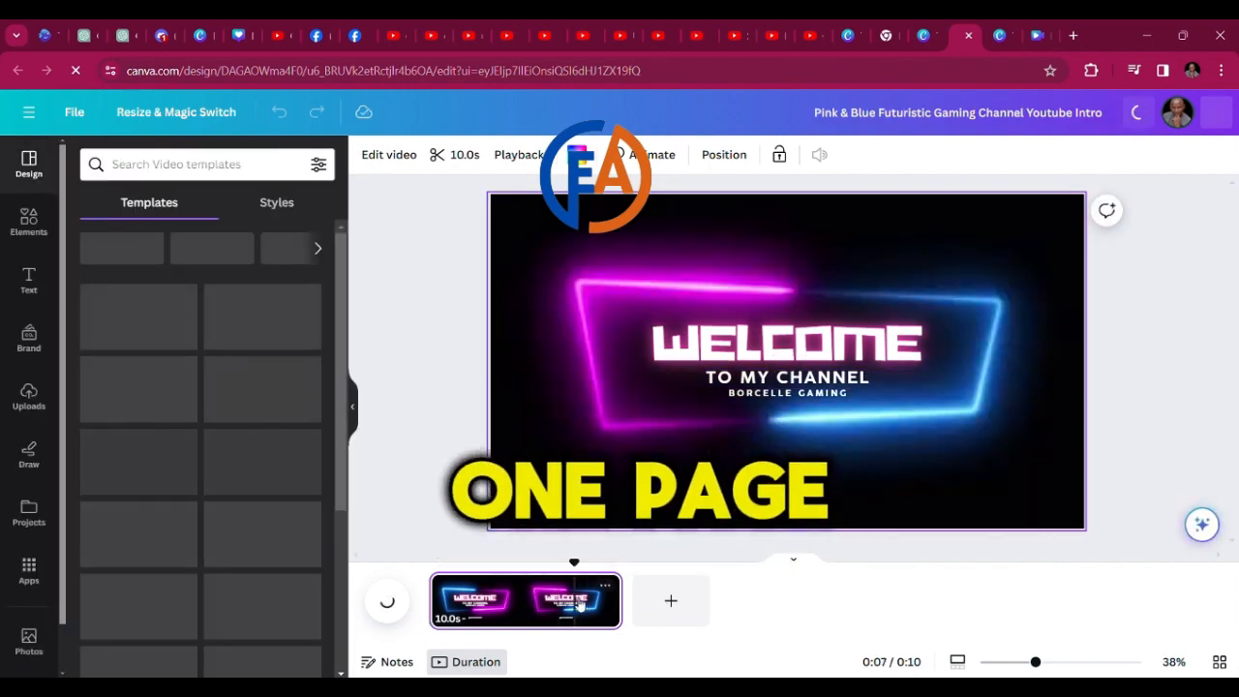
key("ctrl+d")
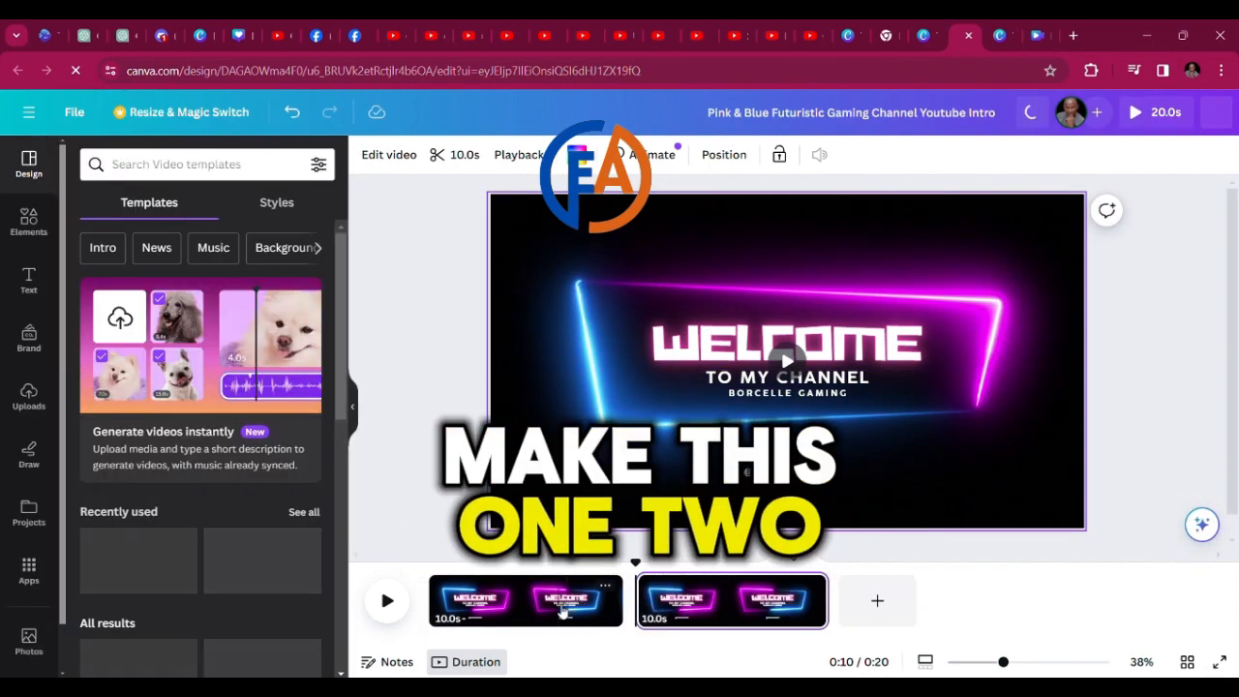
Clear the BORCELLE GAMING line below TO MY CHANNEL on page 1
left_click(529, 608)
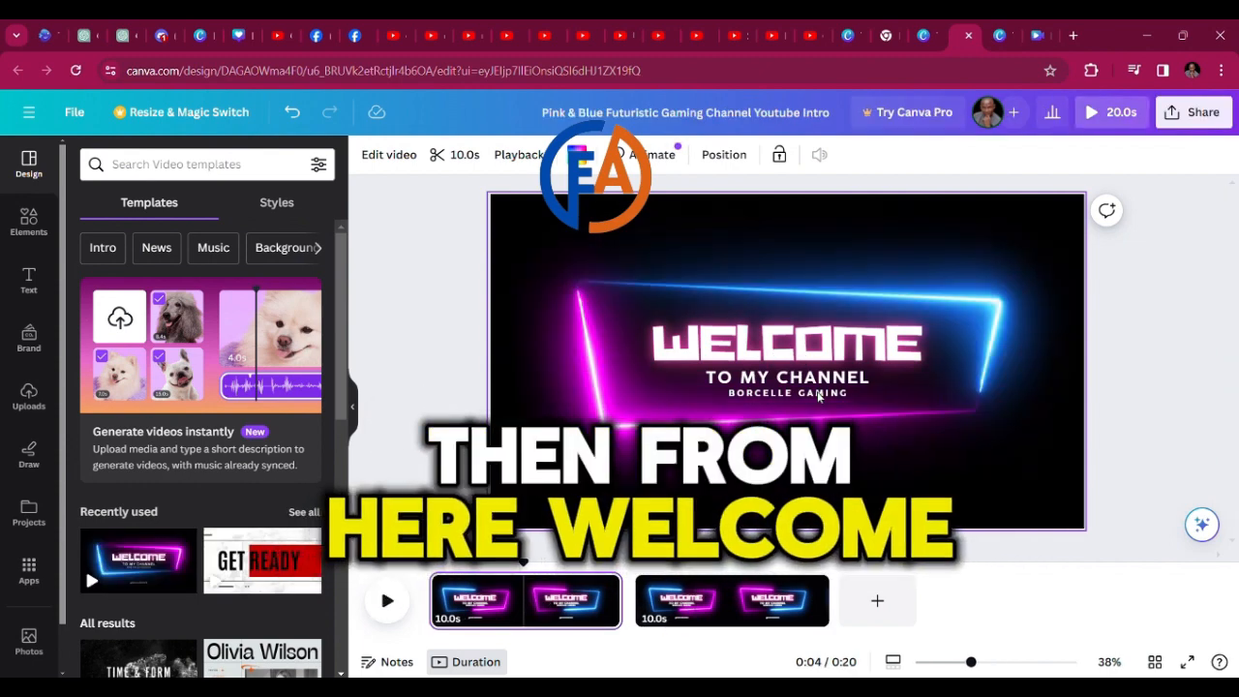
left_click(716, 393)
key("BackSpace")
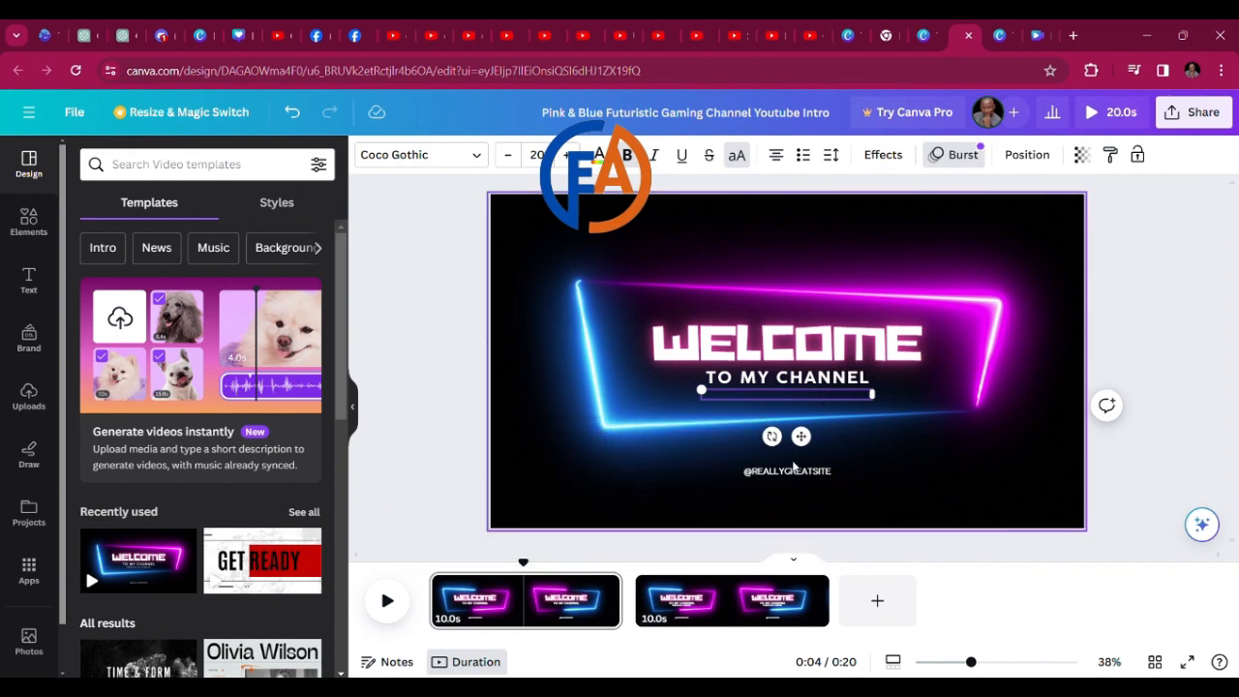
left_click(794, 471)
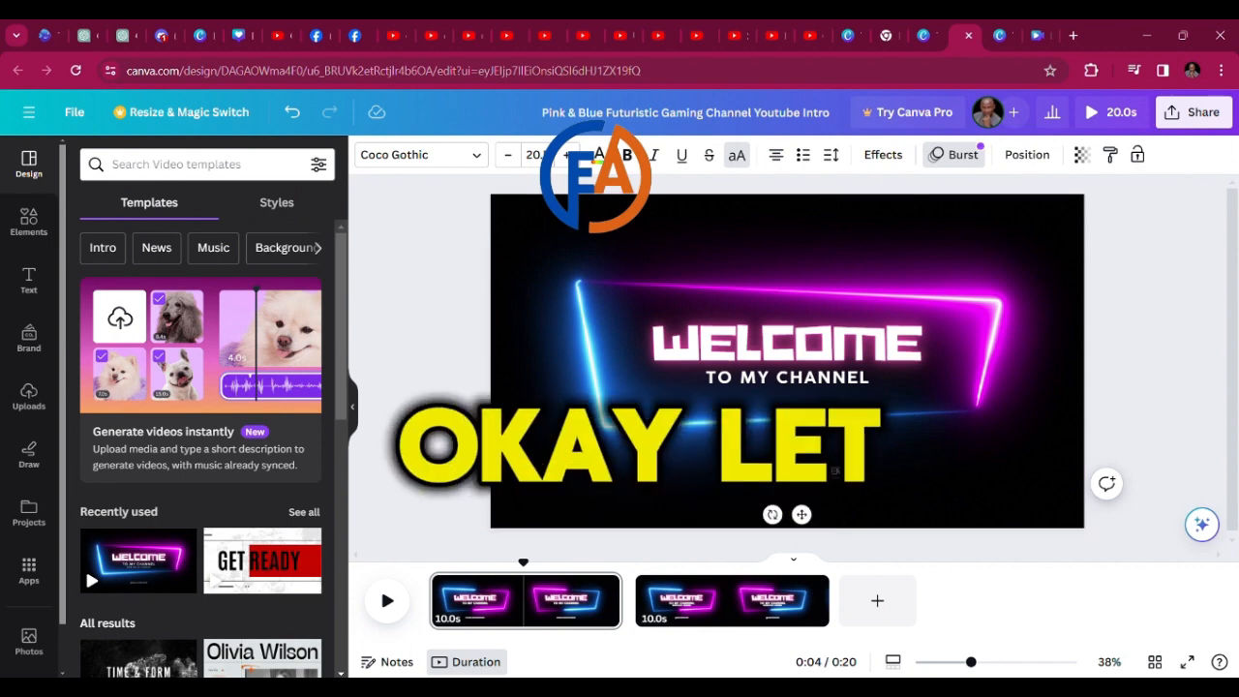
left_click_drag(722, 469, 529, 410)
left_click(452, 435)
left_click_drag(648, 464, 753, 470)
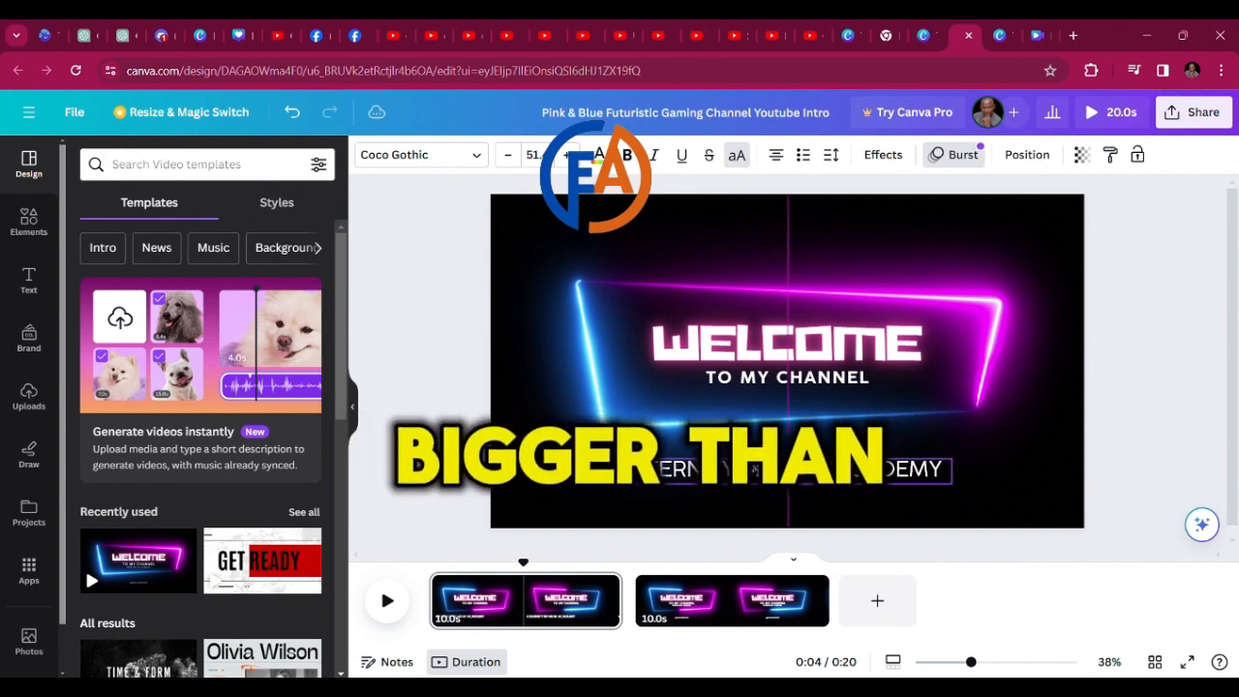
Shorten page 2 to 3.1 seconds and change its WELCOME heading to WE ARE KINGDOM MINDED
left_click(729, 593)
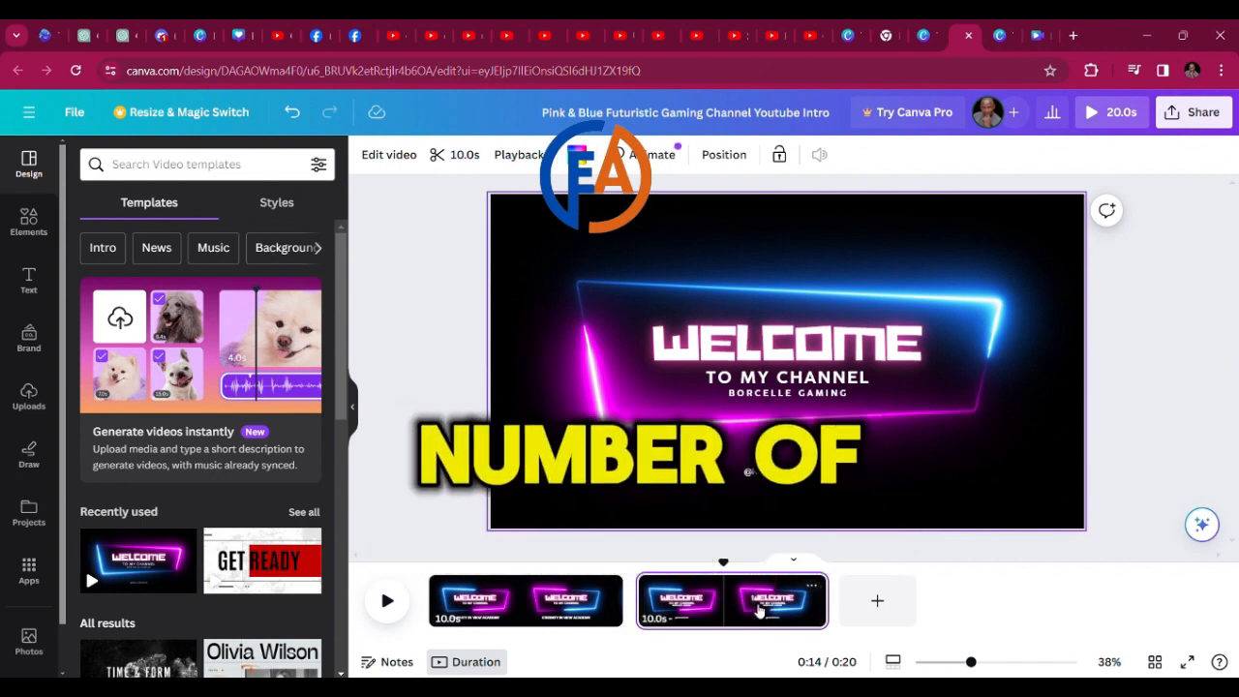
left_click_drag(835, 600, 699, 608)
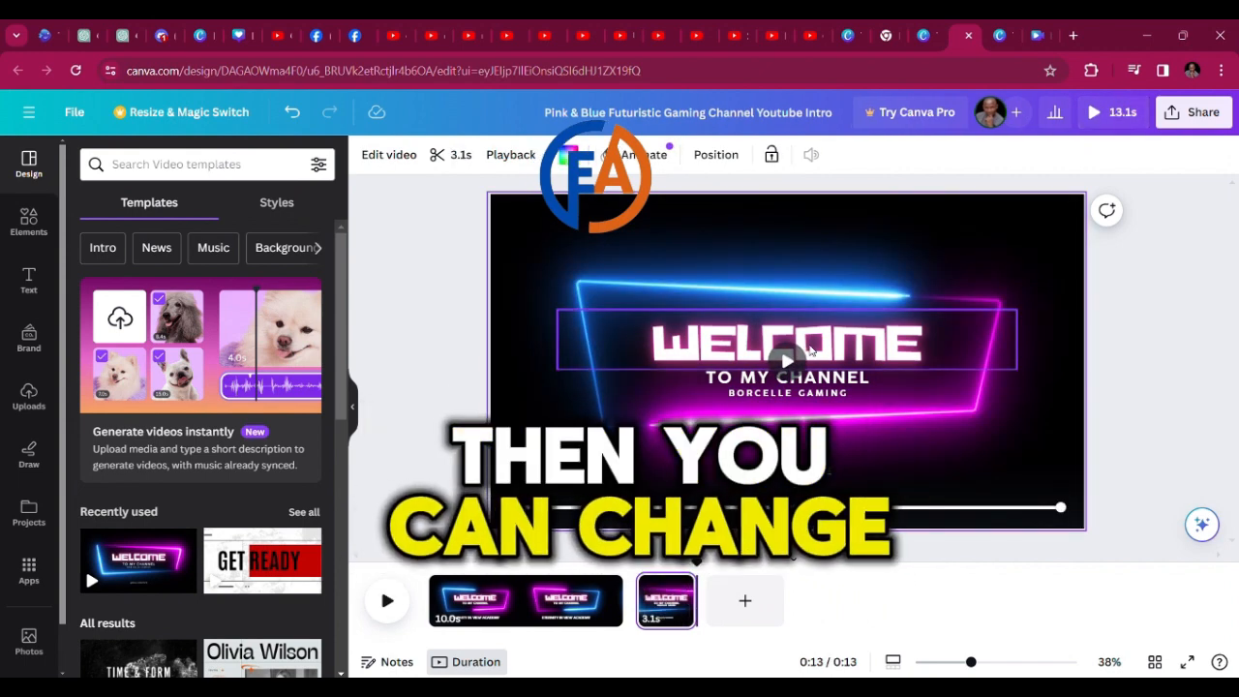
left_click(810, 350)
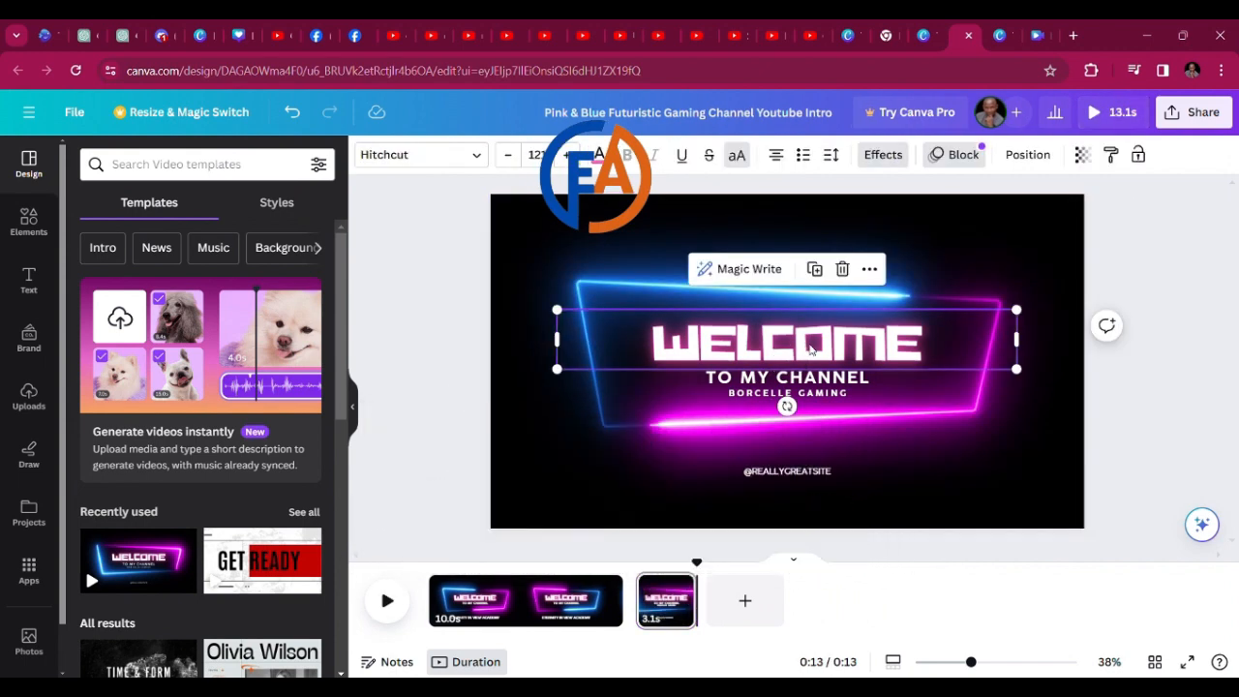
double_click(811, 350)
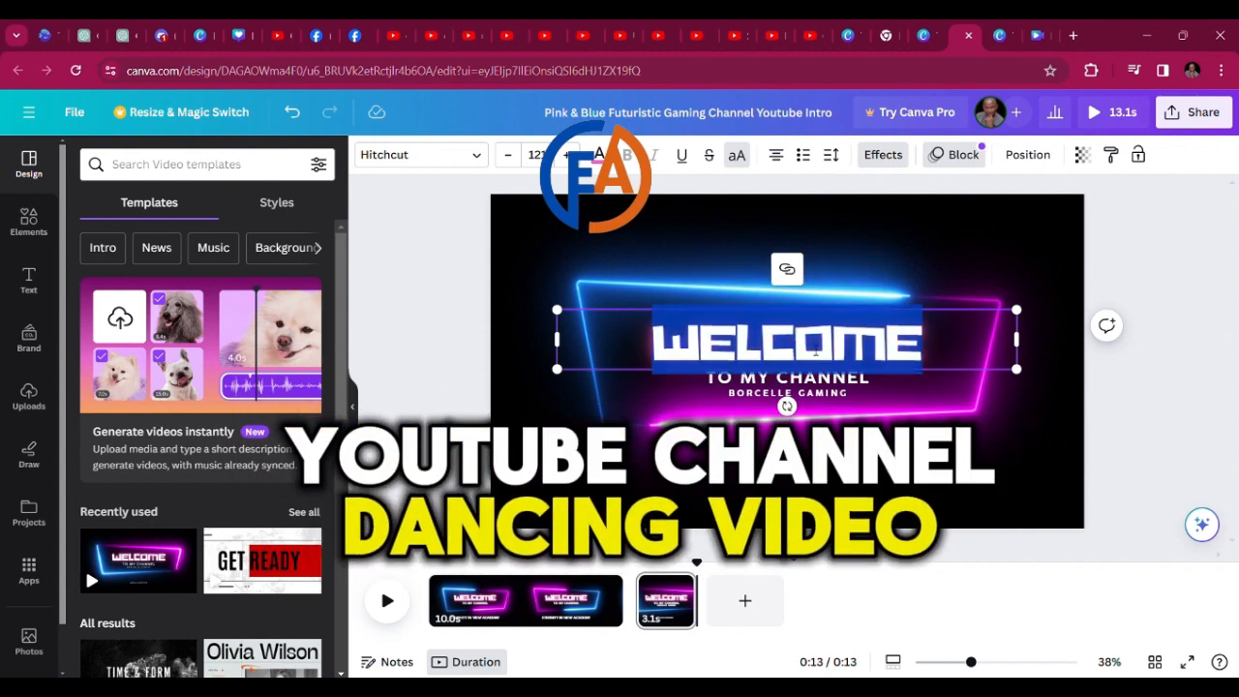
type("WE ARE")
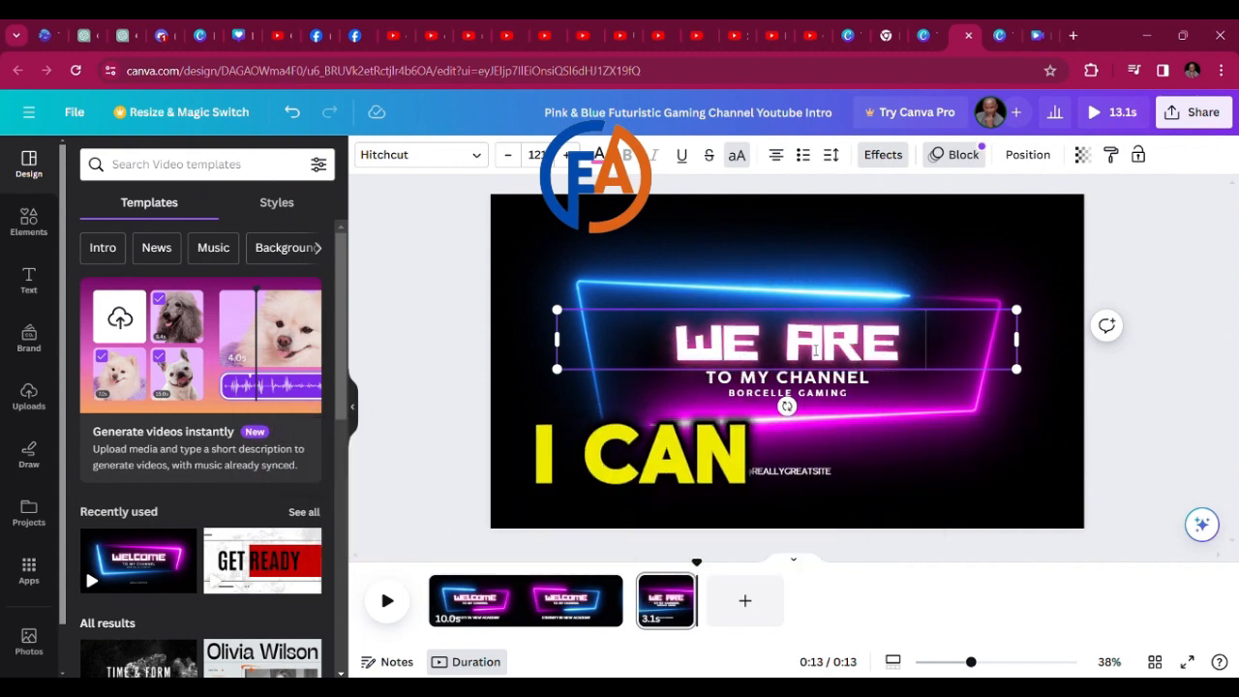
type(" KINGDOM MI")
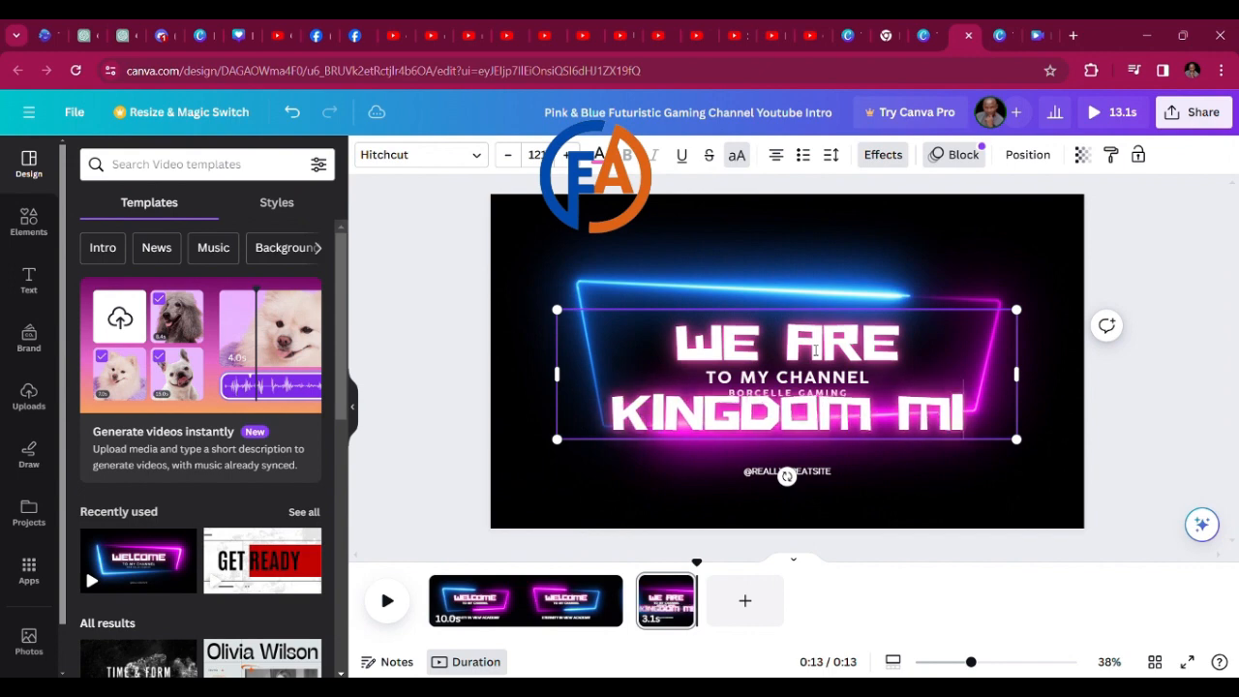
type("NDED")
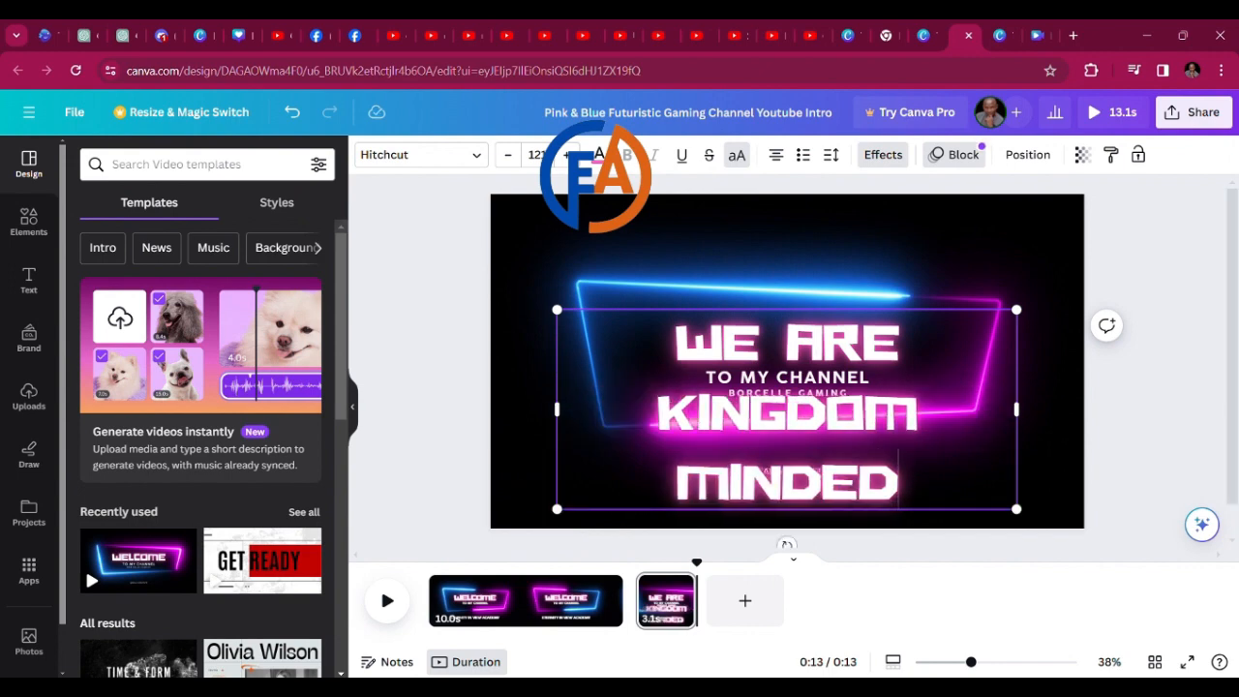
left_click(442, 384)
Delete the TO MY CHANNEL and BORCELLE GAMING lines overlapping the heading on page 2
left_click(789, 385)
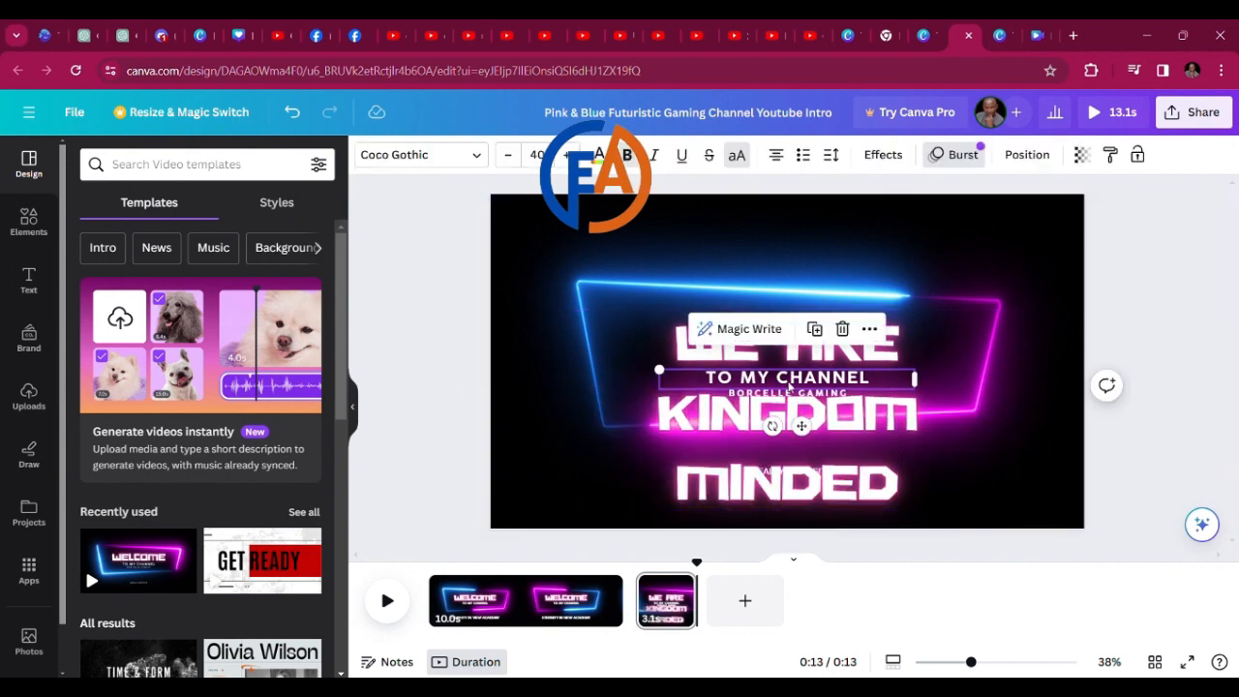
key("Delete")
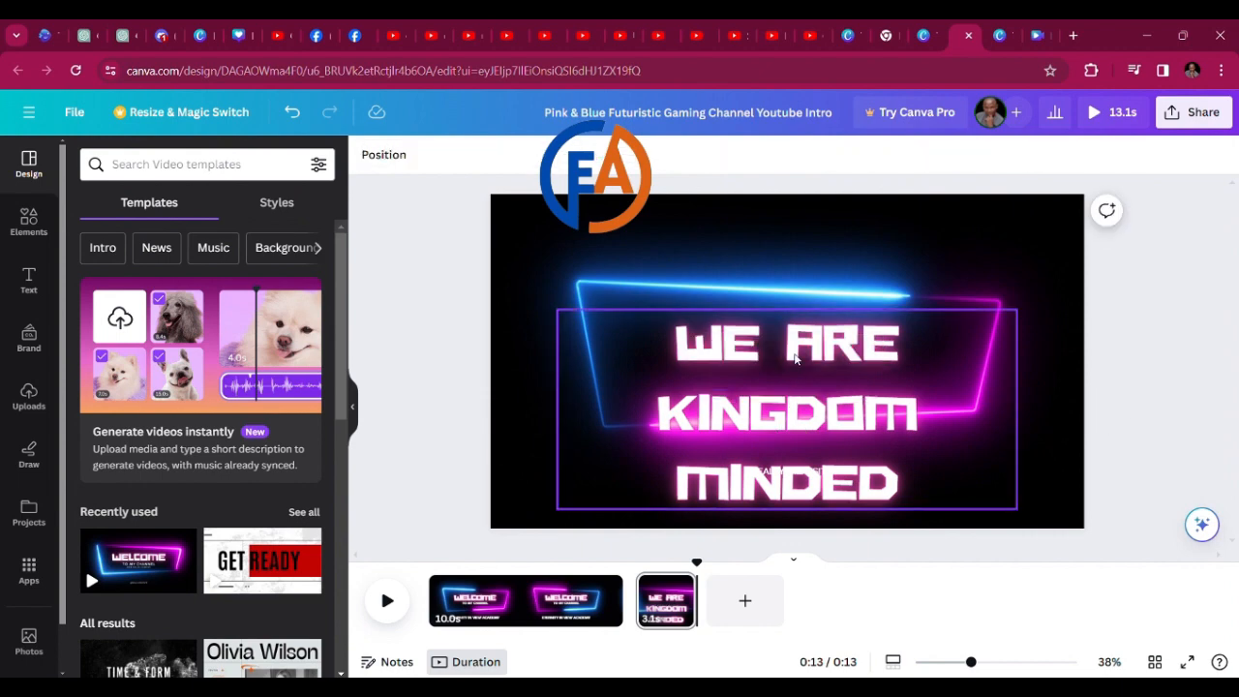
Scale the page 2 heading down to fit inside the neon frame and break the line after WE ARE
left_click(796, 358)
left_click_drag(1005, 509, 862, 442)
left_click_drag(876, 390, 893, 372)
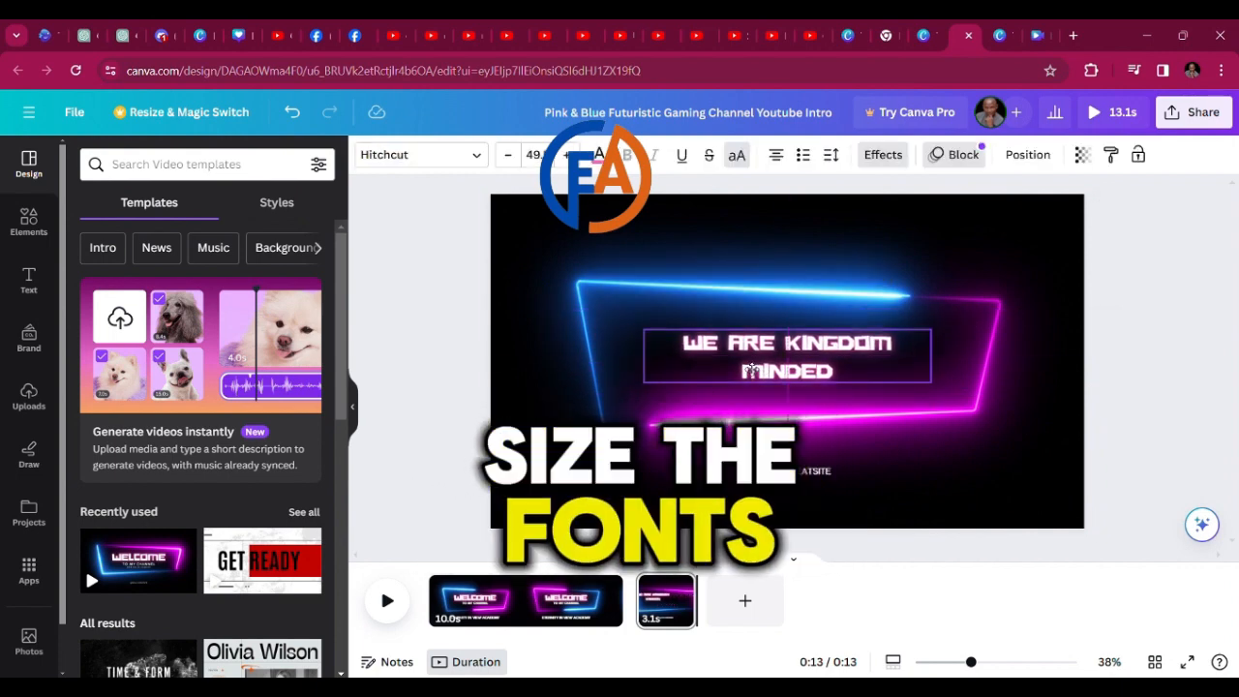
left_click(803, 353)
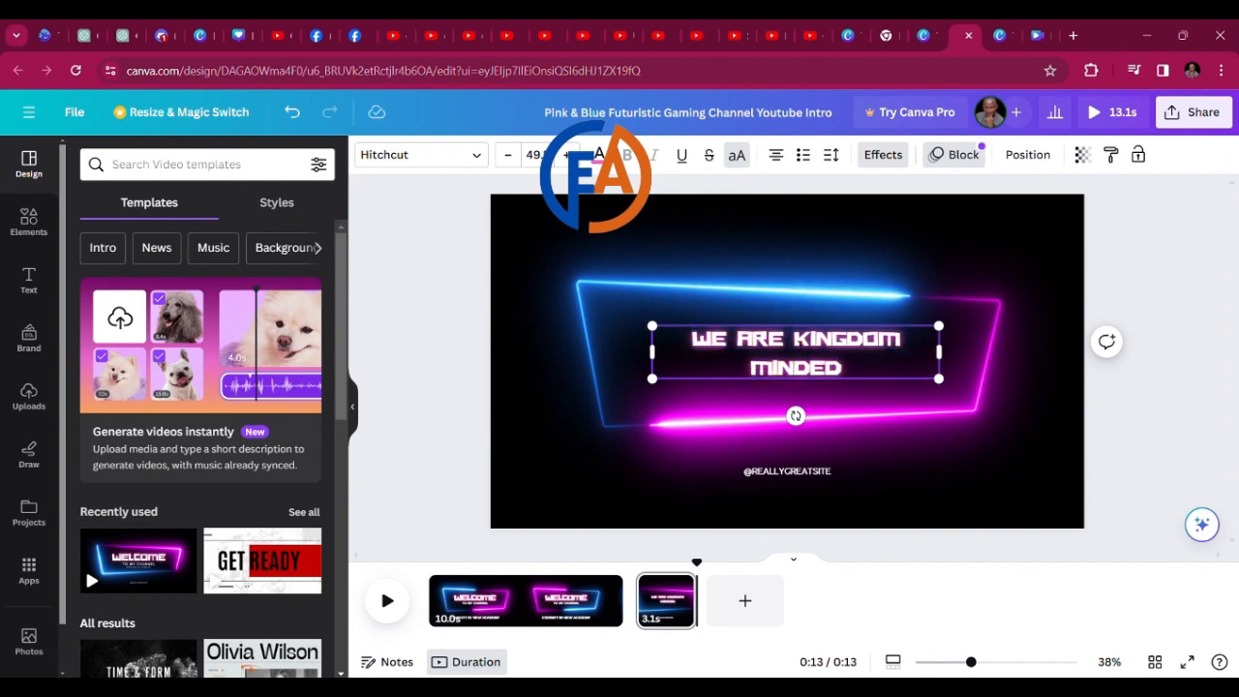
key("Return")
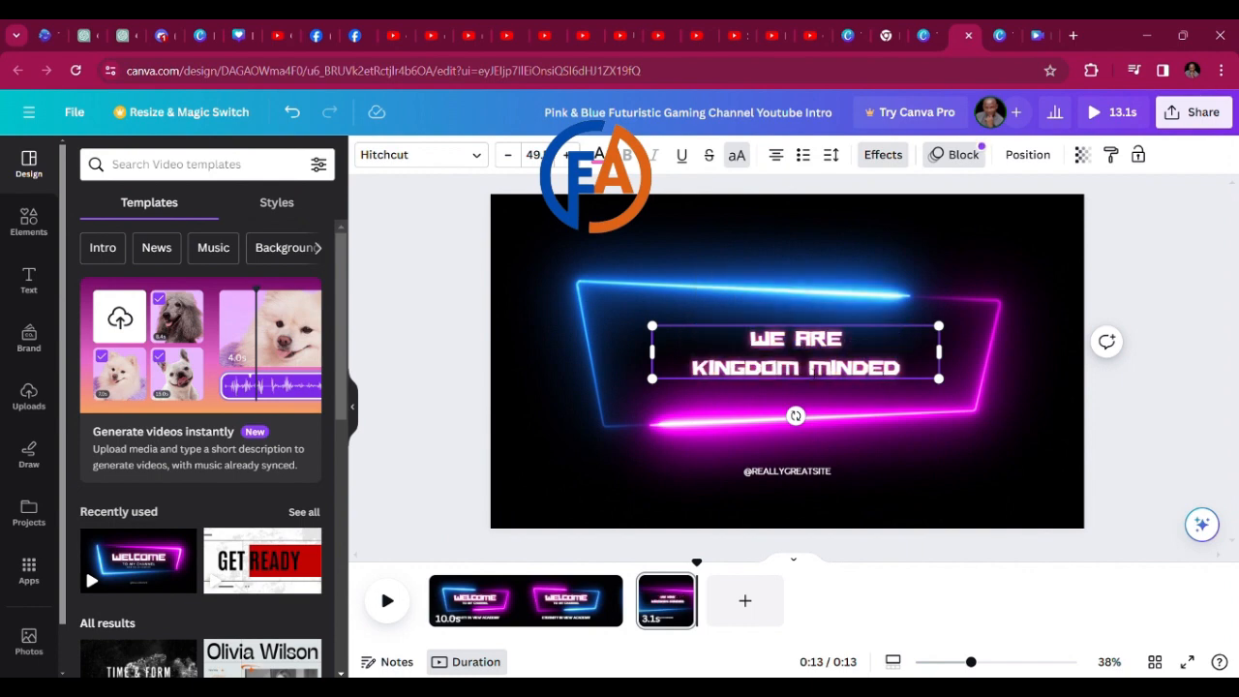
key("Return")
left_click(790, 477)
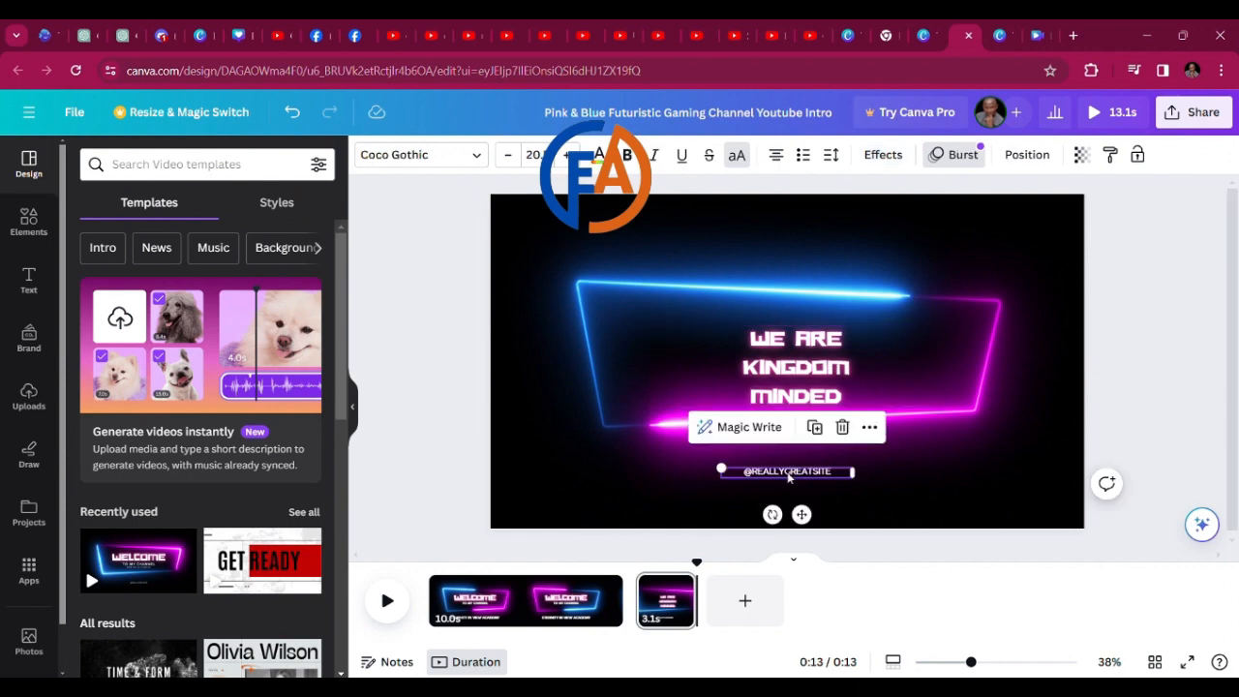
key("Delete")
Add the white-background EA logo from the uploads to page 2 and enlarge it well beyond its inserted size
left_click(552, 396)
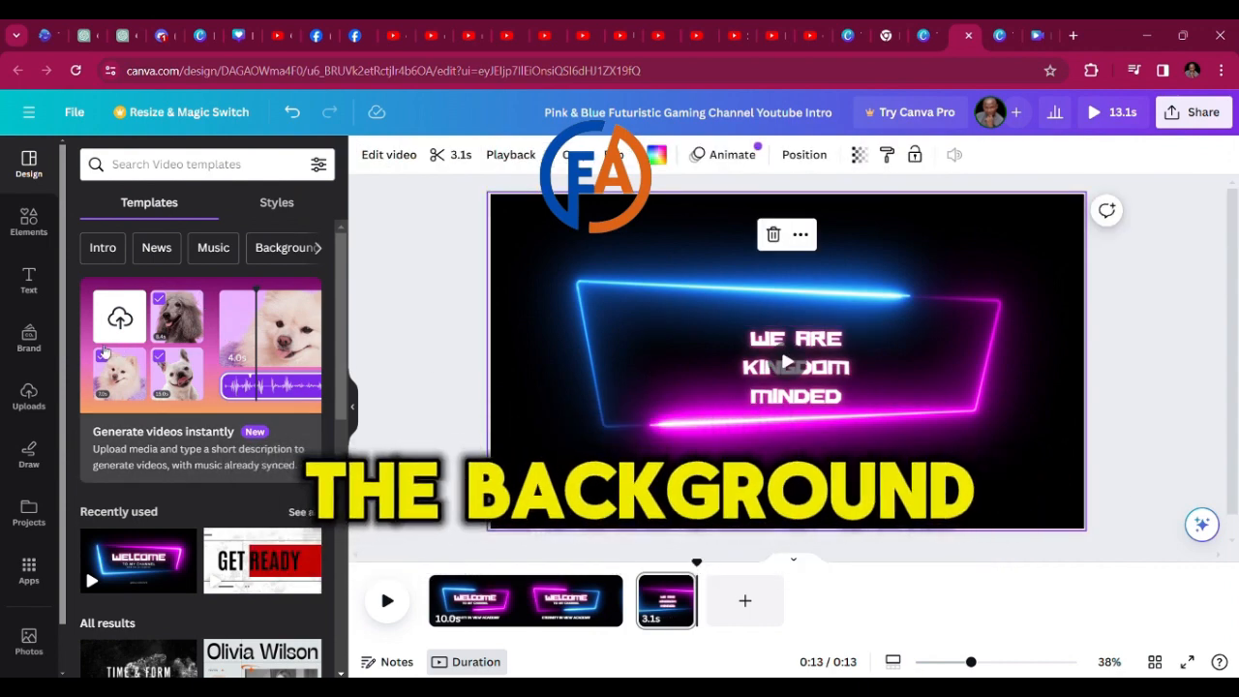
left_click(28, 395)
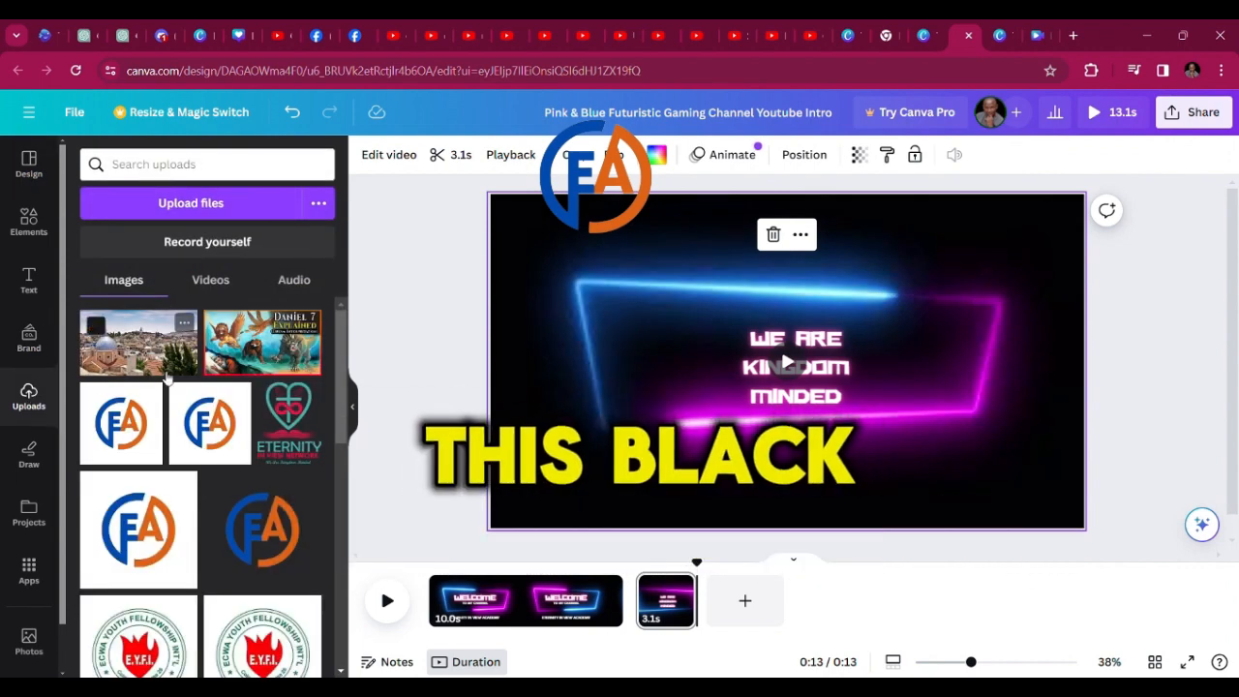
left_click(123, 426)
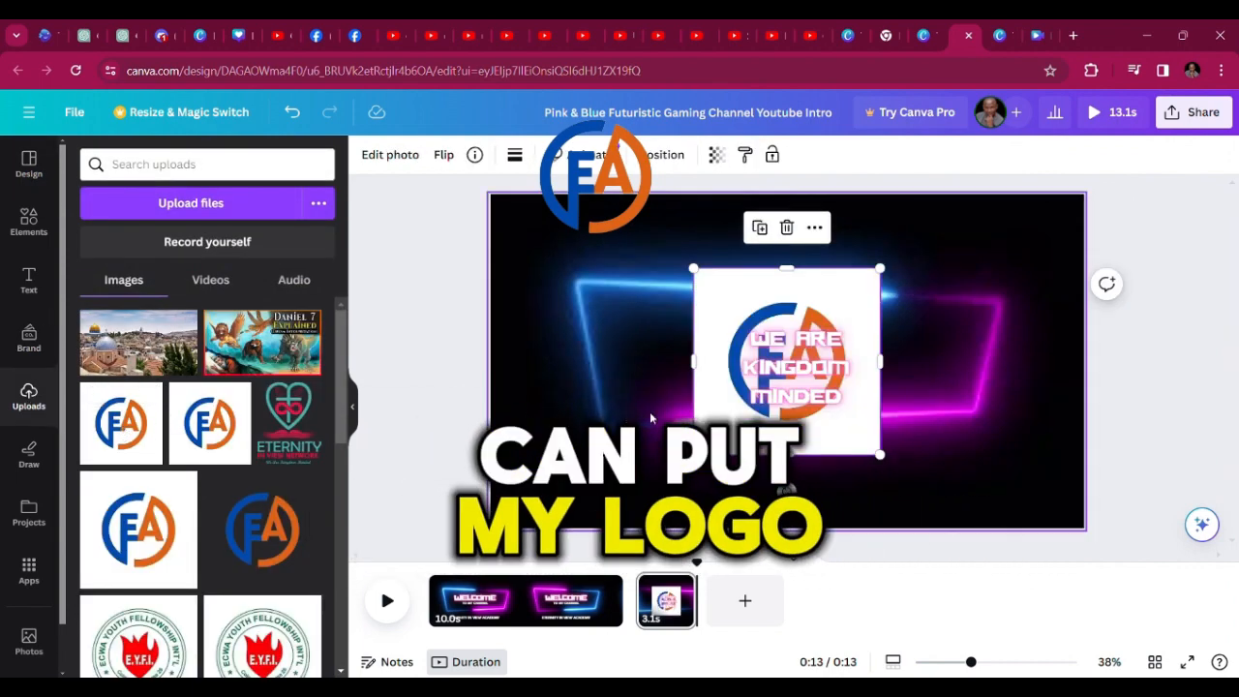
left_click_drag(887, 465, 1238, 576)
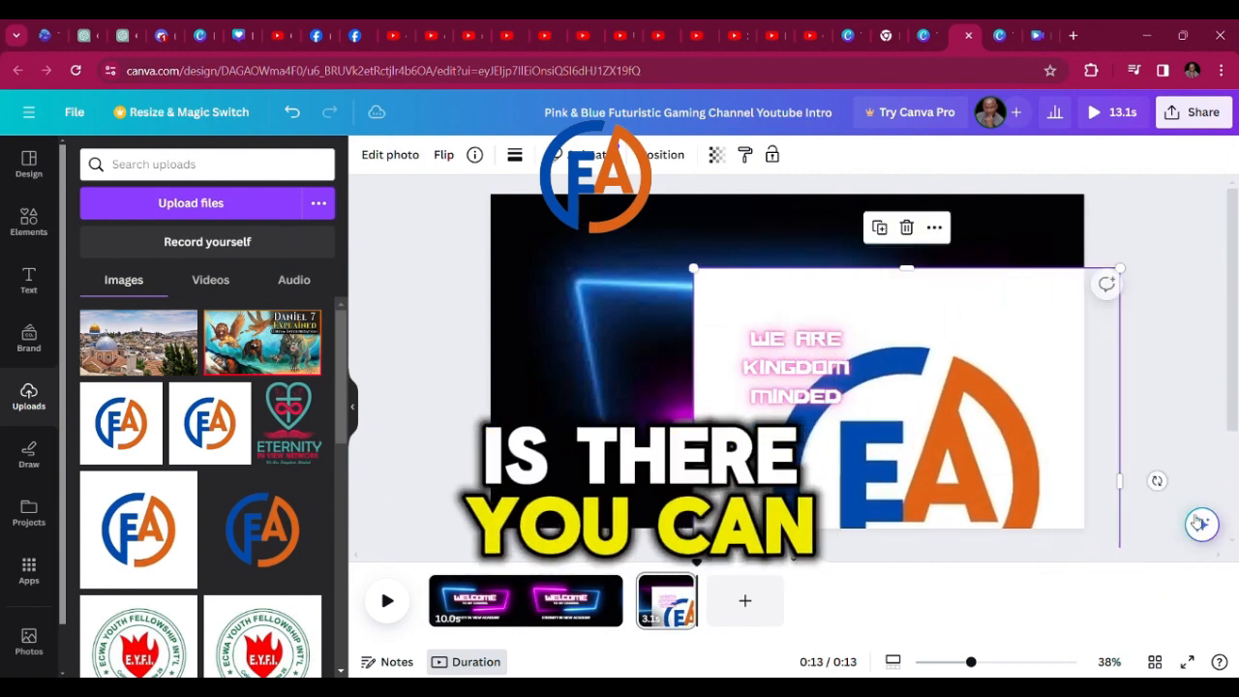
Scale the logo to about 1152 px square and place two copies side by side so they cover page 2
left_click_drag(976, 397, 771, 326)
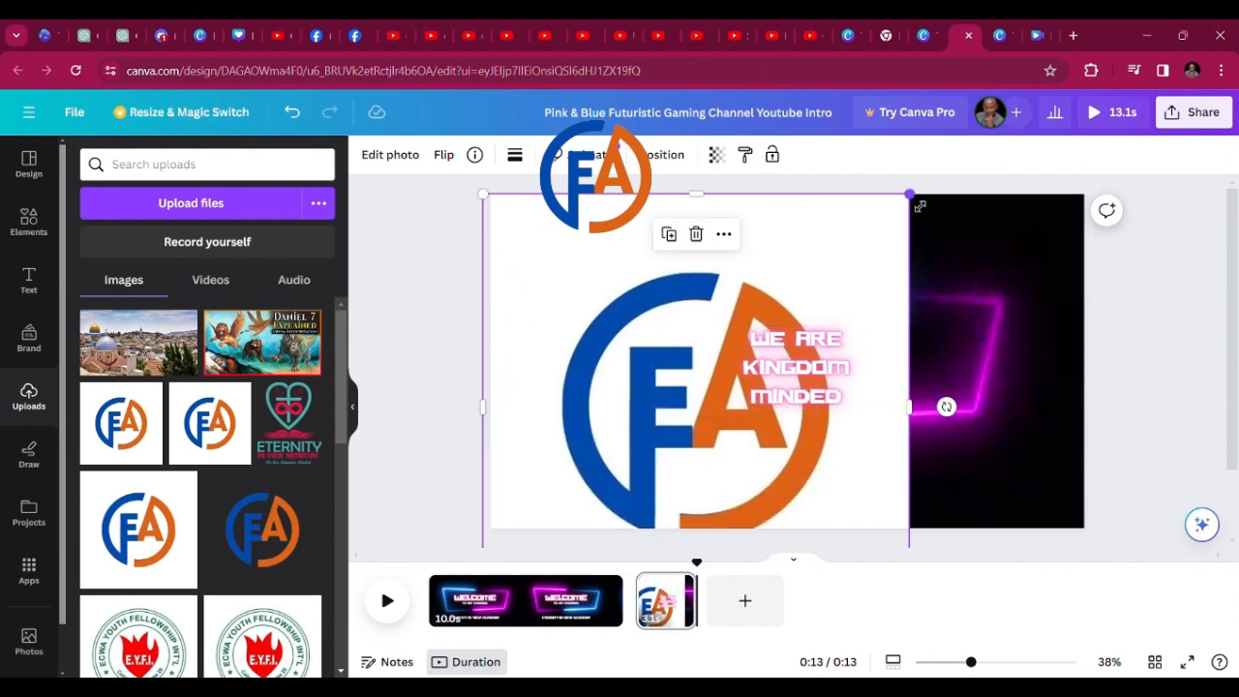
left_click_drag(918, 205, 838, 264)
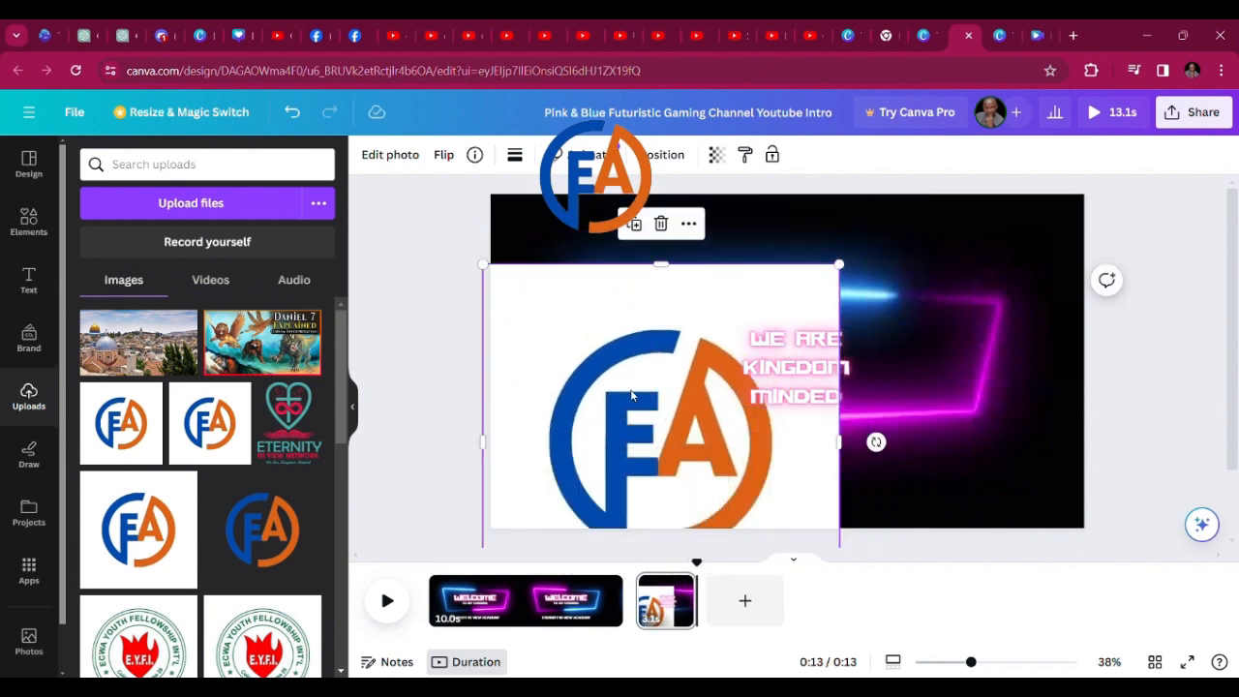
mouse_move(631, 395)
left_mouse_down()
mouse_move(627, 319)
mouse_move(602, 331)
mouse_move(679, 364)
mouse_move(947, 369)
left_mouse_up()
key("ctrl+v")
Send the right-hand logo one layer backward so it sits behind the WE ARE KINGDOM MINDED heading
left_click(745, 379)
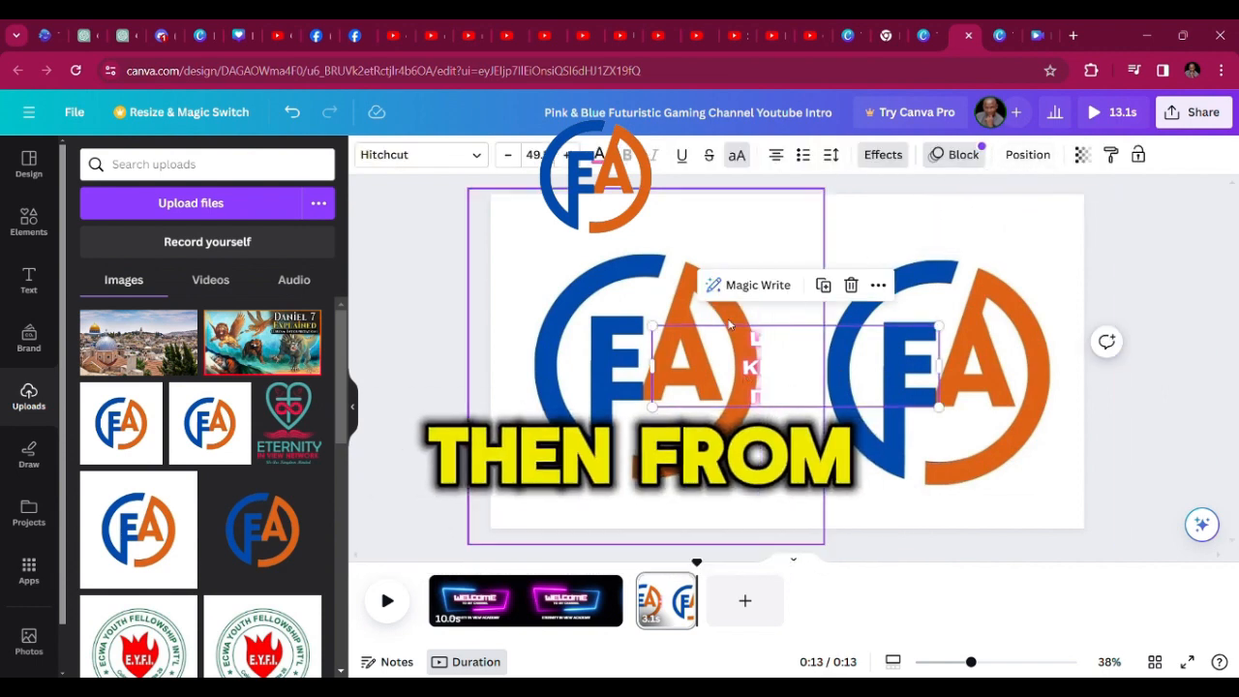
left_click(878, 285)
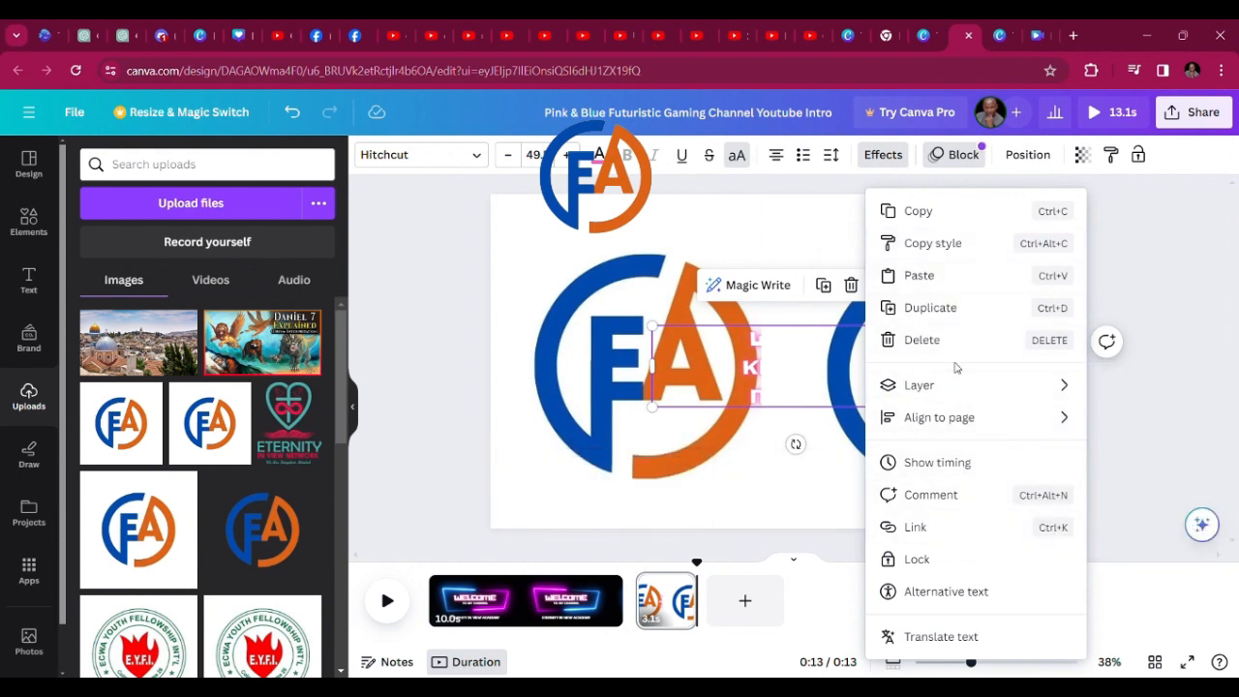
left_click(423, 247)
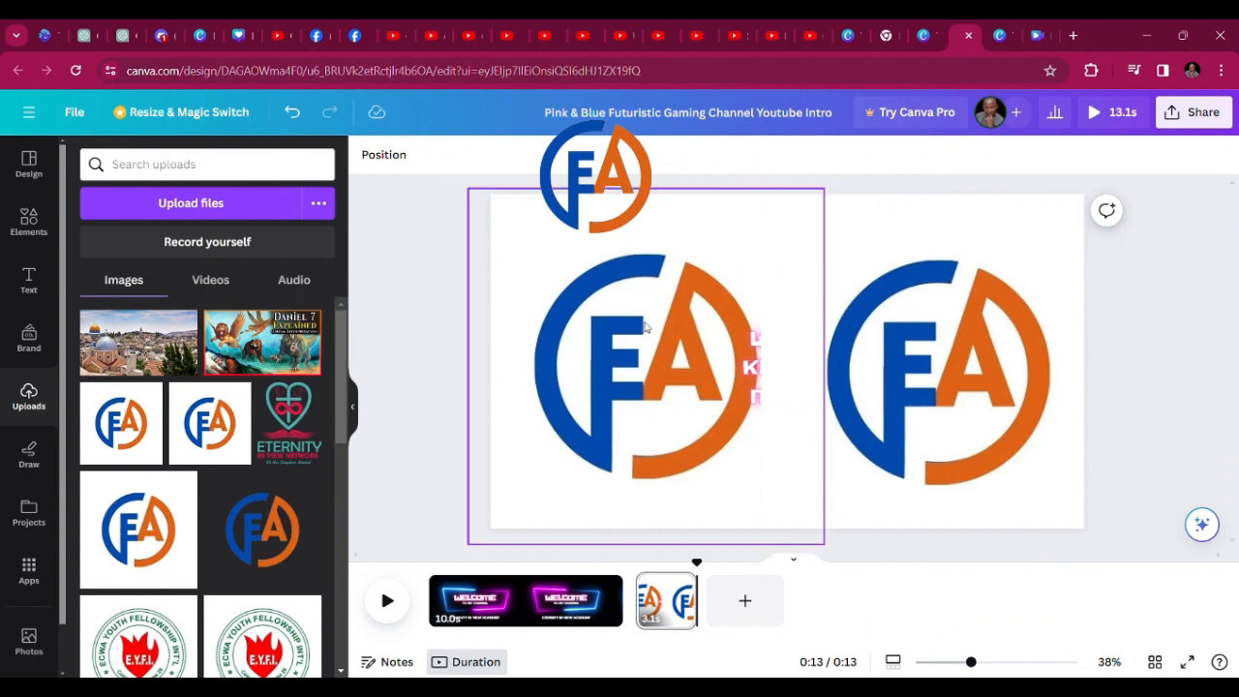
left_click(951, 342)
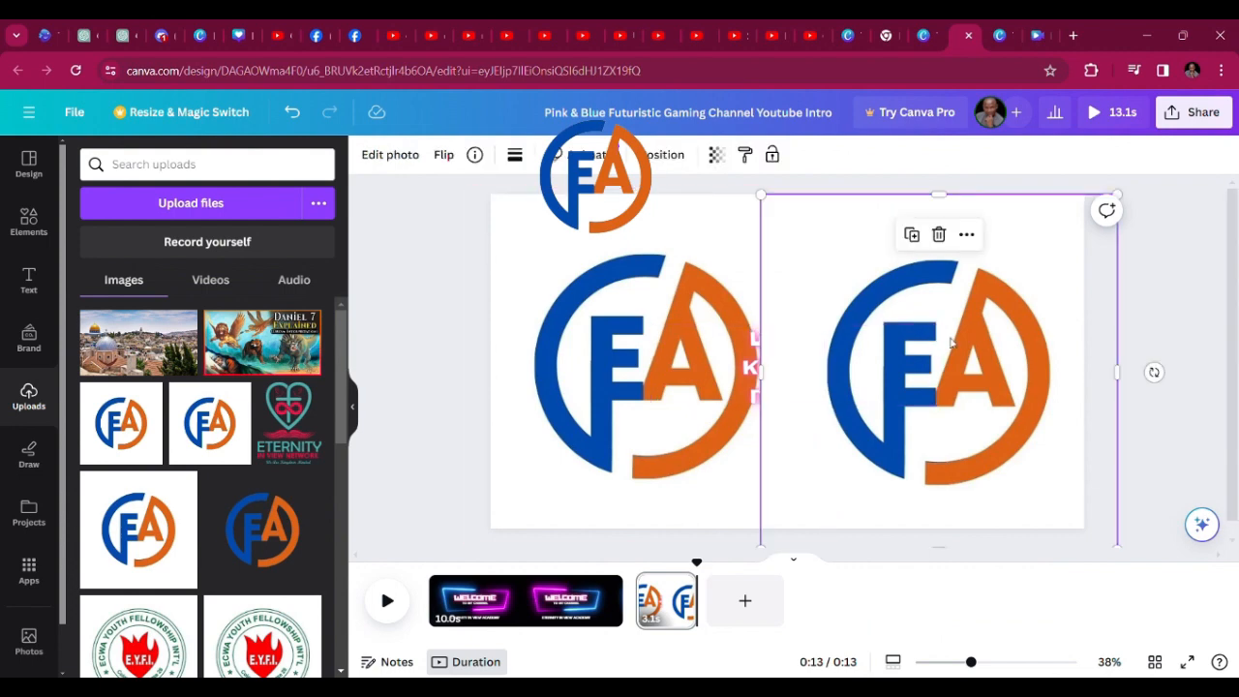
left_click(663, 157)
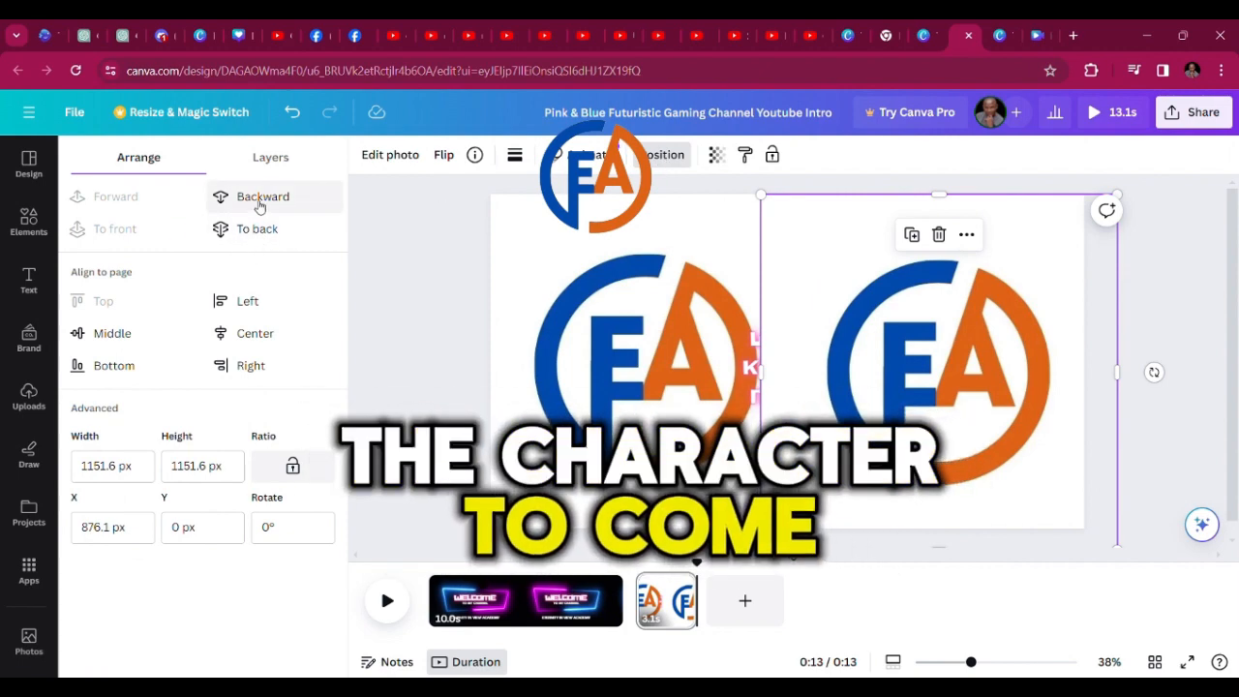
left_click(268, 199)
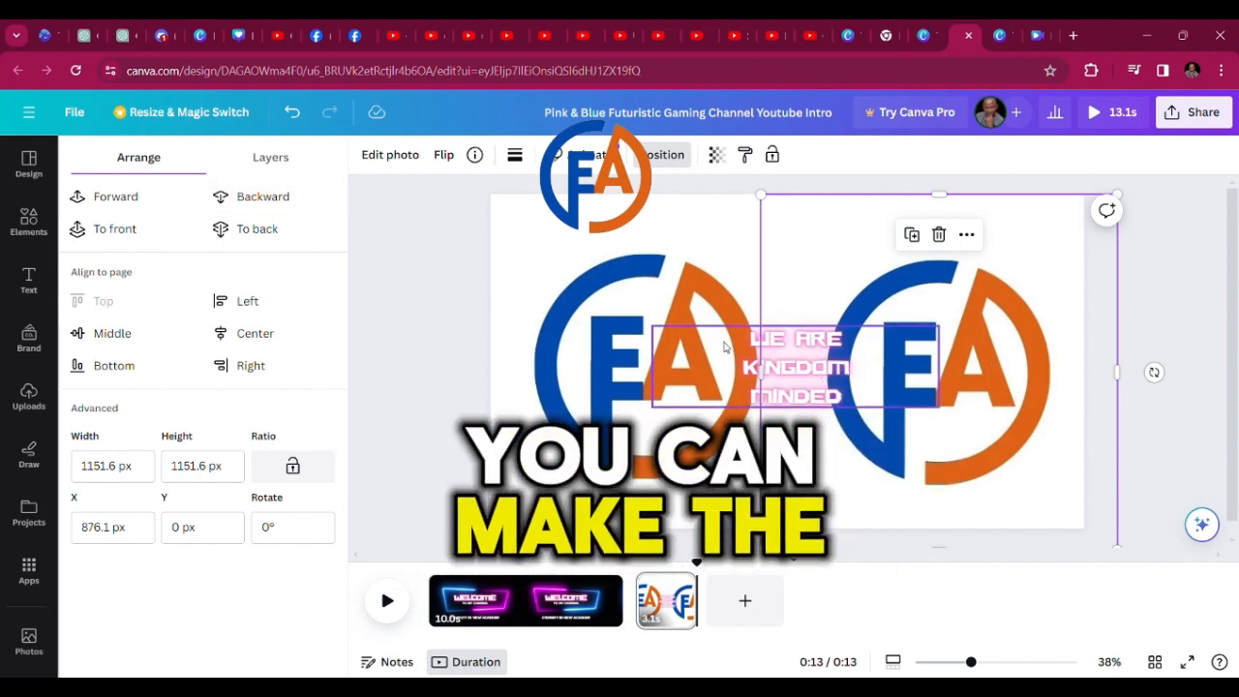
Set the transparency of the left-hand logo to 24 and of the right-hand logo to 15
left_click(695, 233)
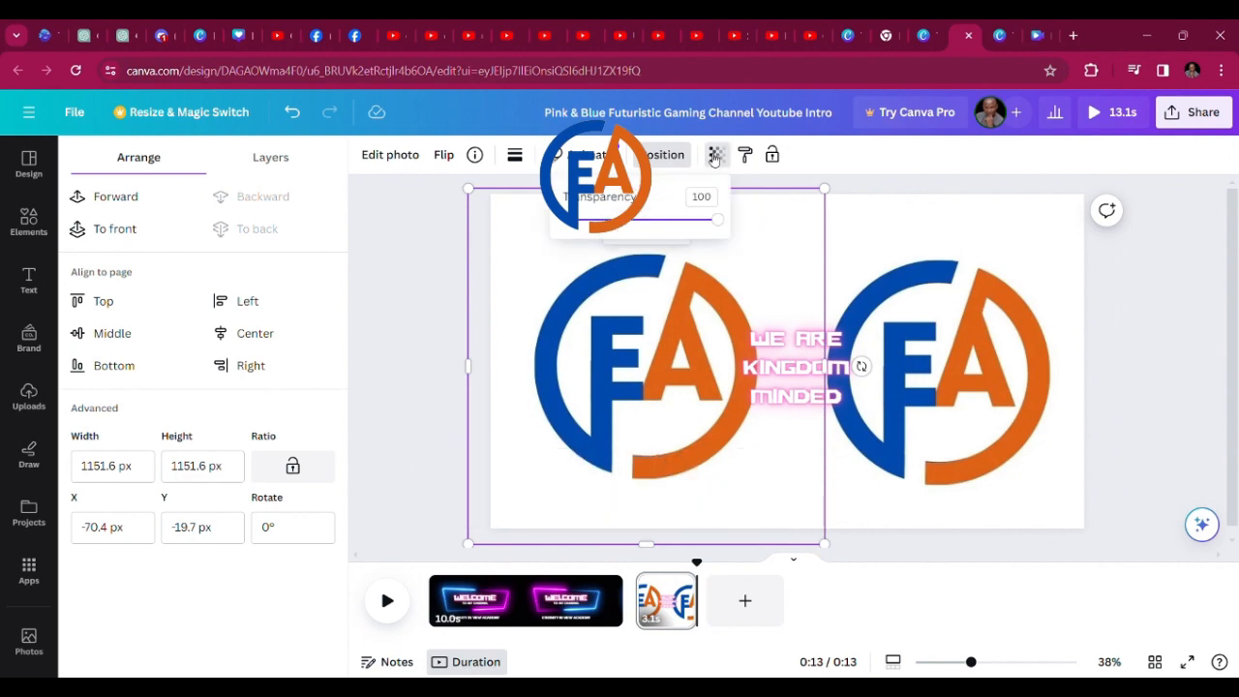
left_click_drag(714, 220, 606, 230)
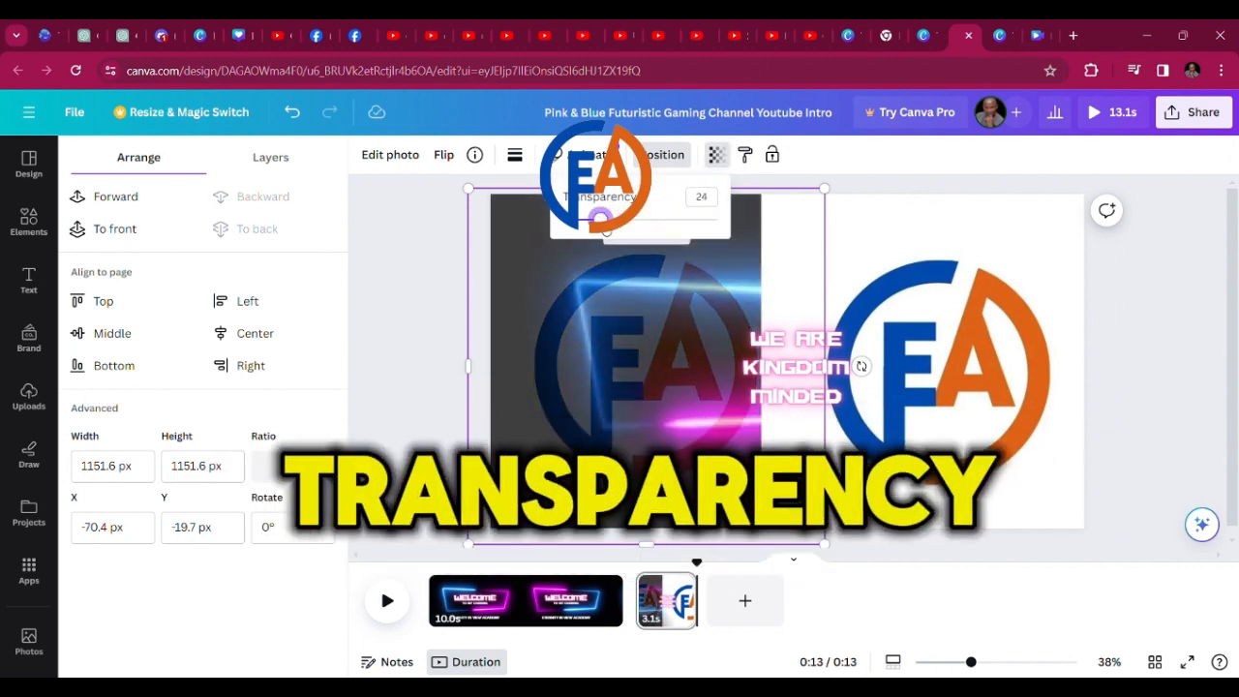
left_click(968, 290)
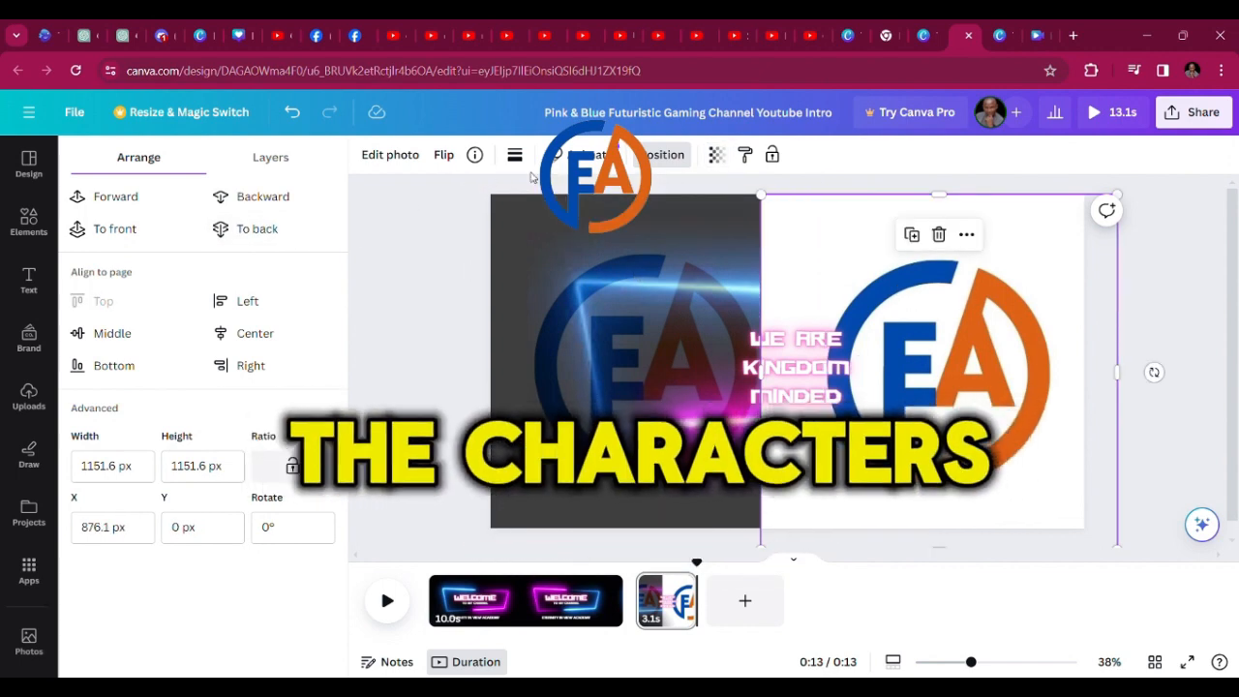
left_click(724, 163)
left_click_drag(718, 222, 587, 224)
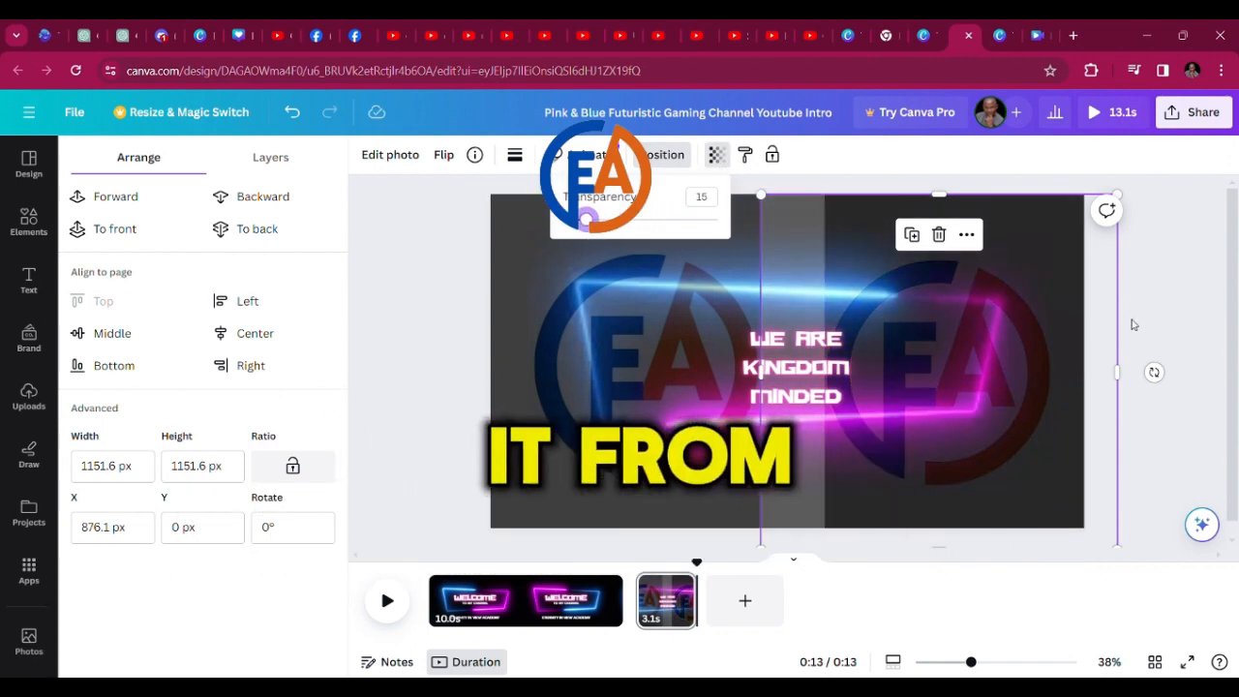
Move the right-hand logo further right so its edge meets the left-hand logo without overlapping
left_click(955, 346)
left_click(29, 397)
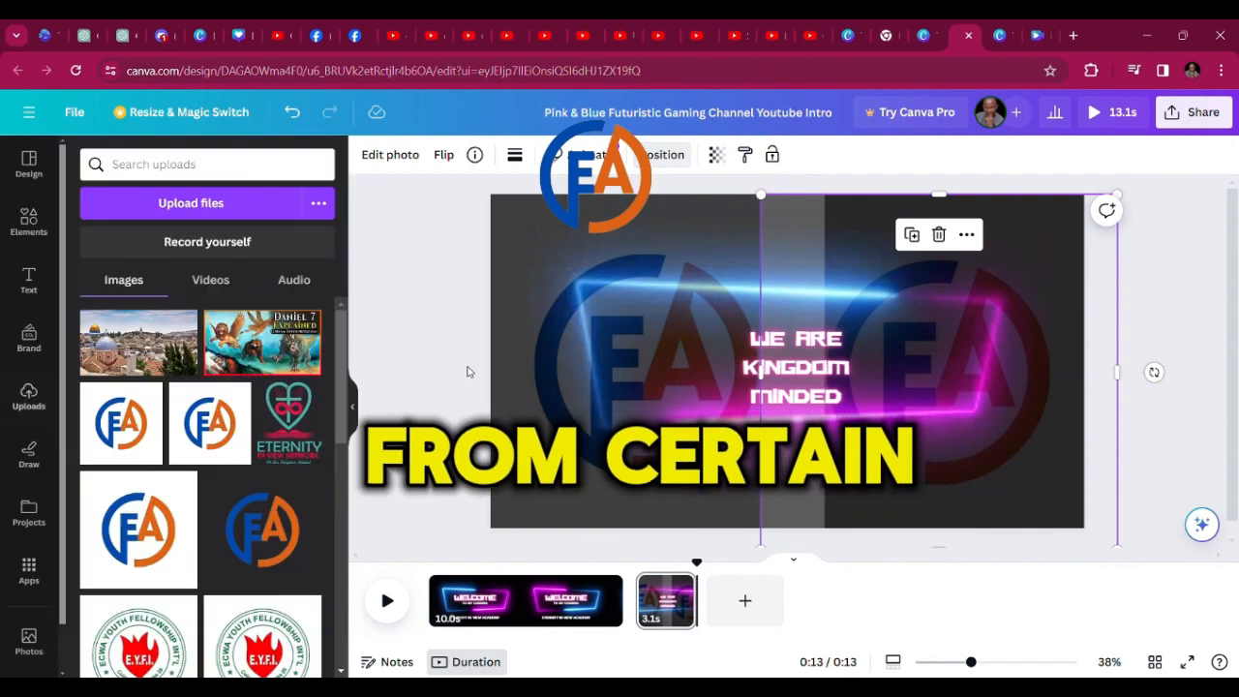
left_click(898, 354)
left_click(926, 290)
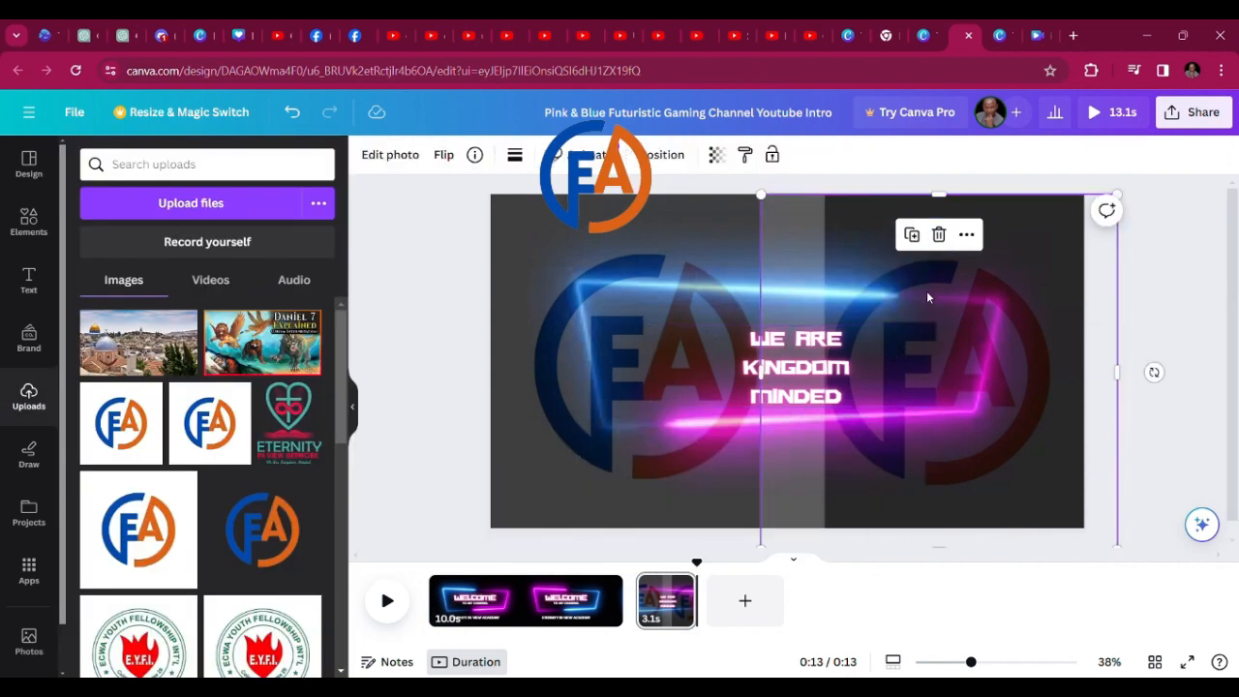
left_click_drag(927, 290, 1024, 306)
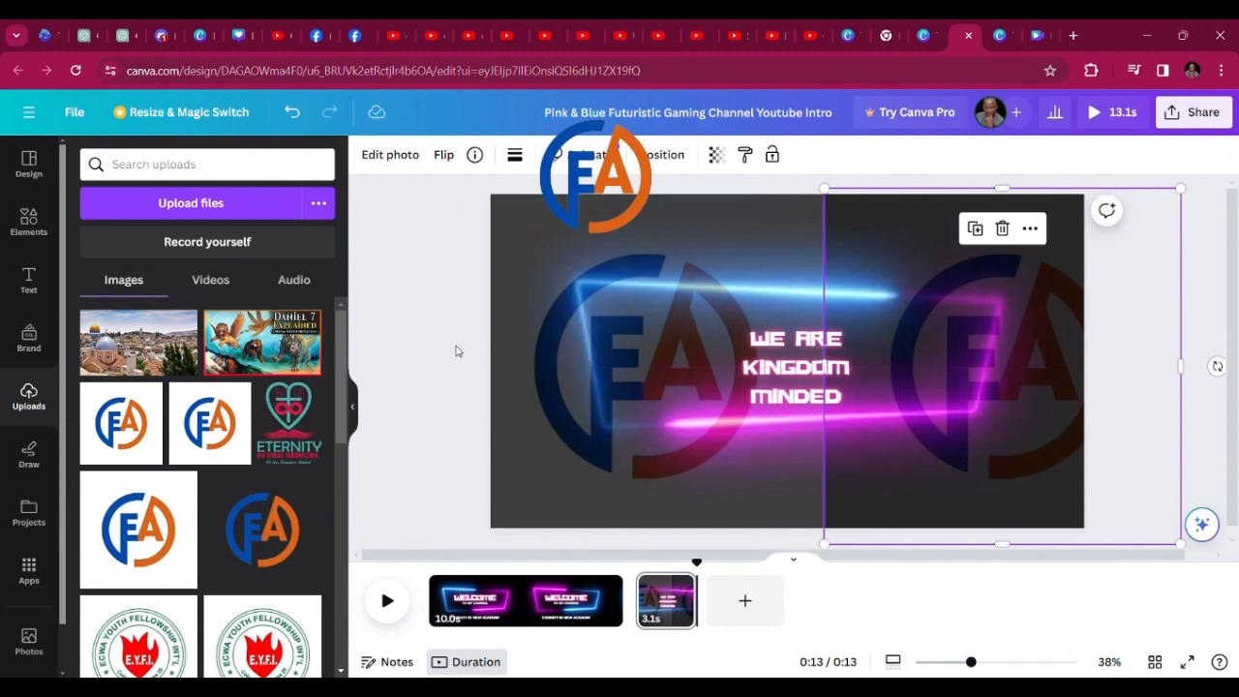
left_click(542, 346)
Enlarge the WE ARE KINGDOM MINDED heading to a font size of about 77 and position it inside the neon frame
left_click(808, 356)
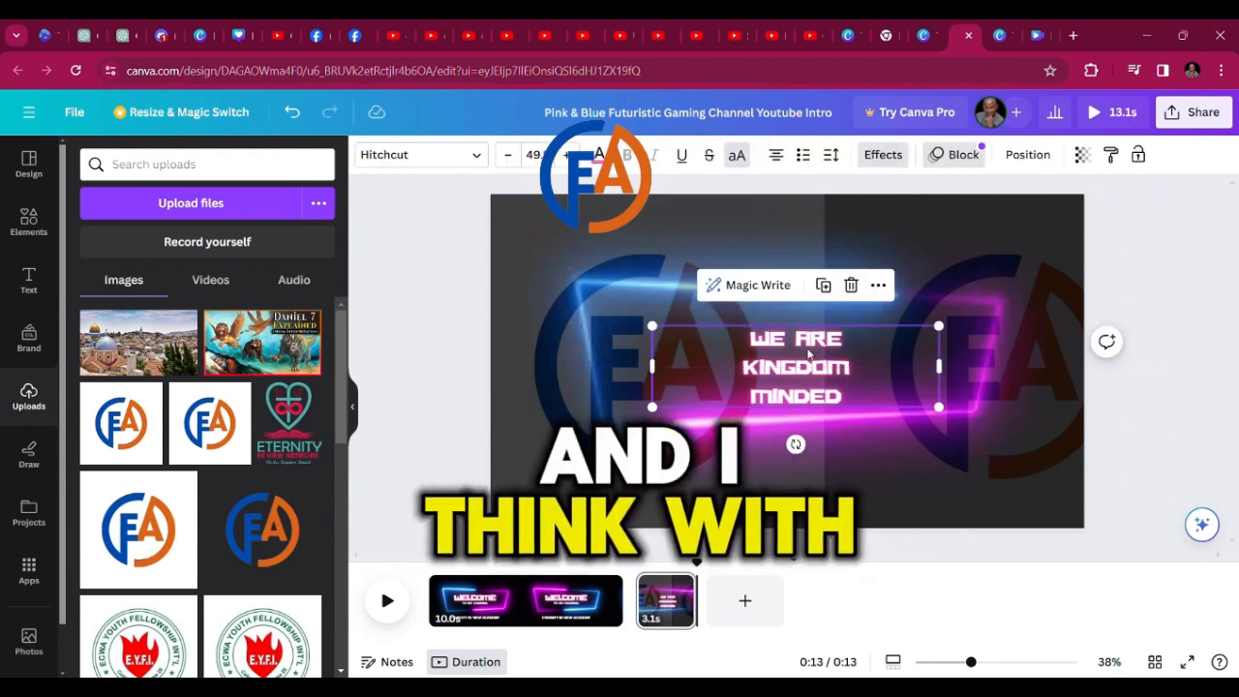
left_click_drag(936, 406, 1077, 573)
left_click(1107, 367)
left_click_drag(915, 411, 782, 376)
Play back the two-page intro and pause on page 2 to review the heading and faded logos
left_click(391, 602)
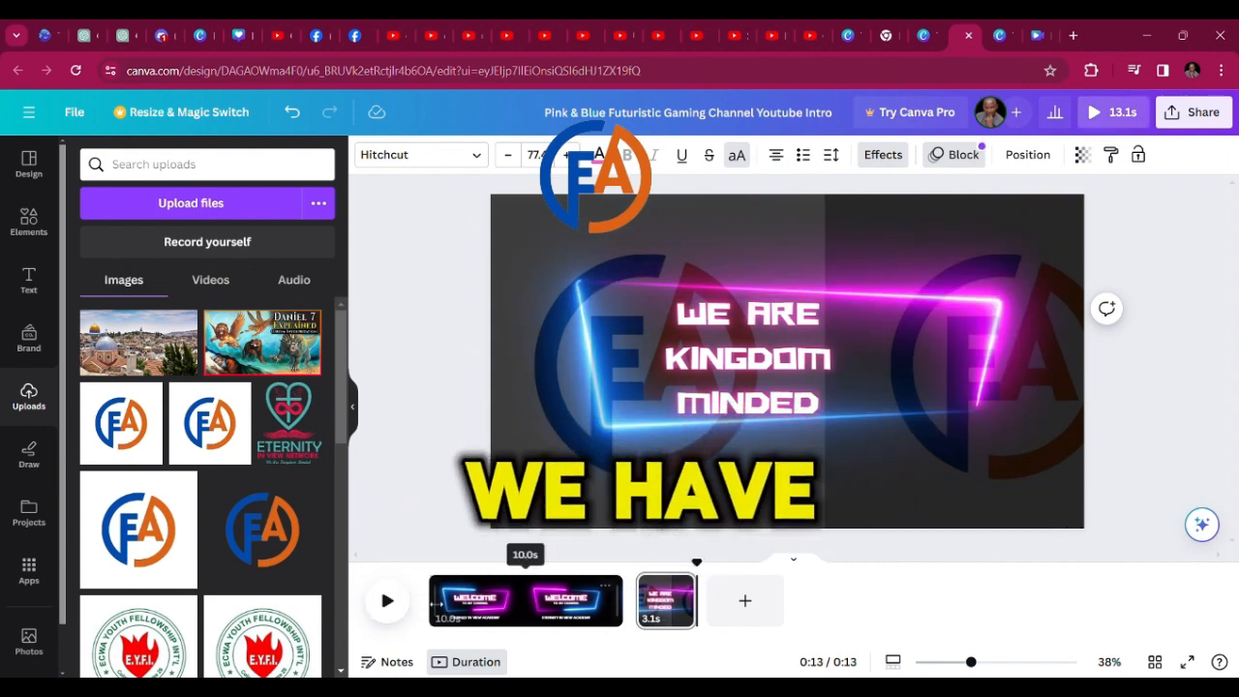
left_click(385, 601)
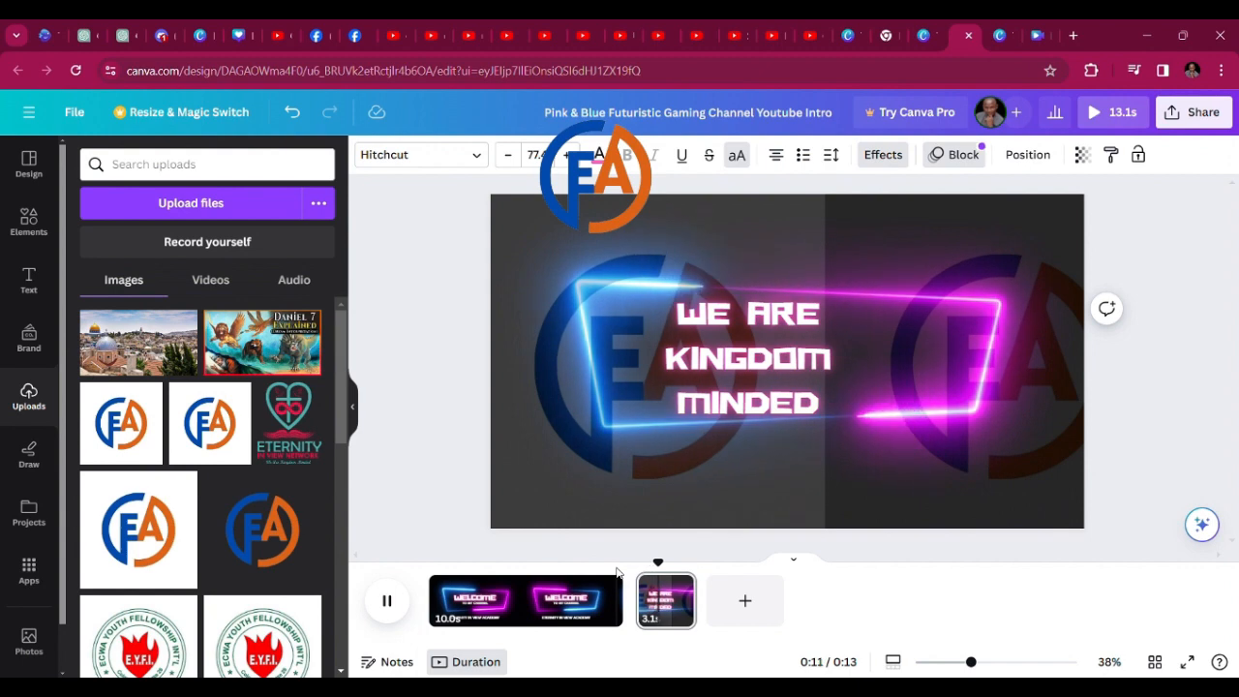
key("space")
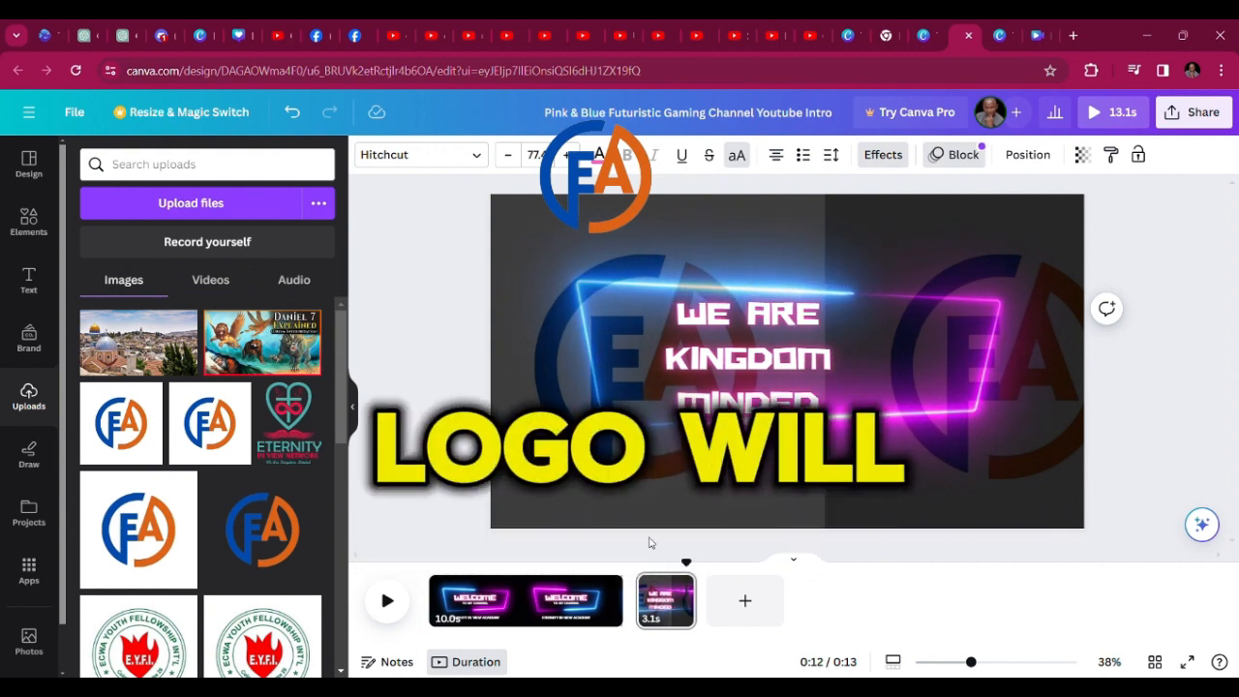
left_click(408, 308)
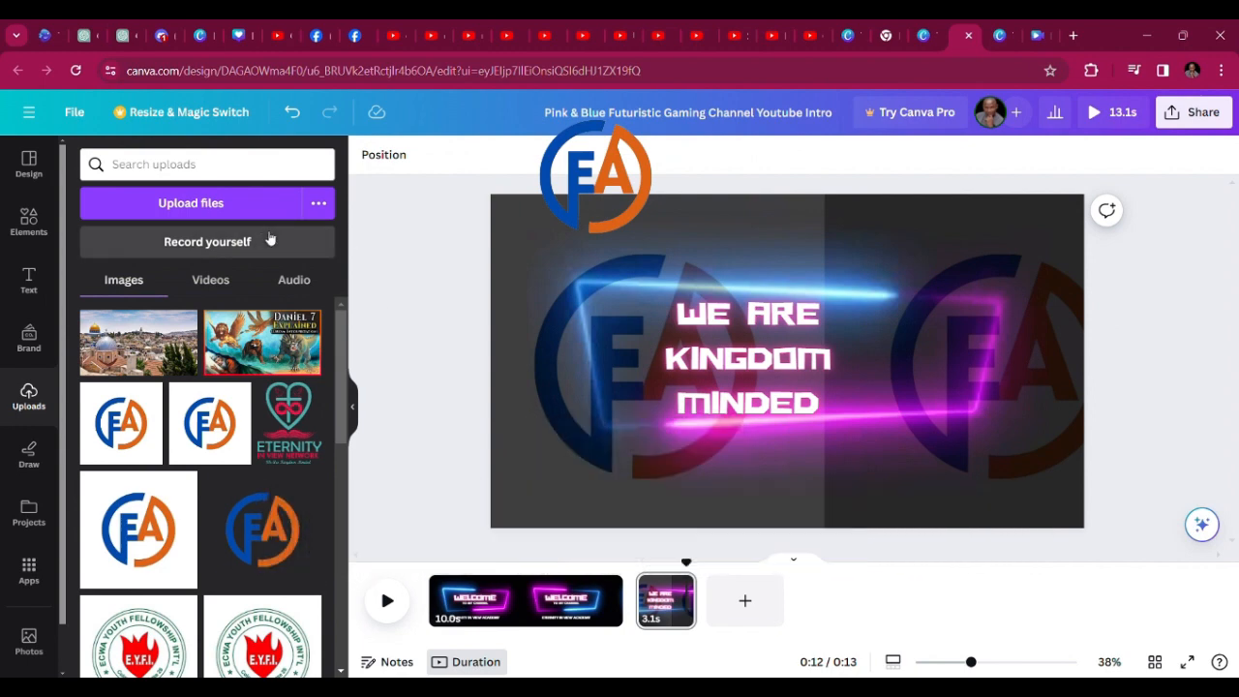
Download both pages of the Pink & Blue intro as an MP4 video at 1080p
left_click(74, 113)
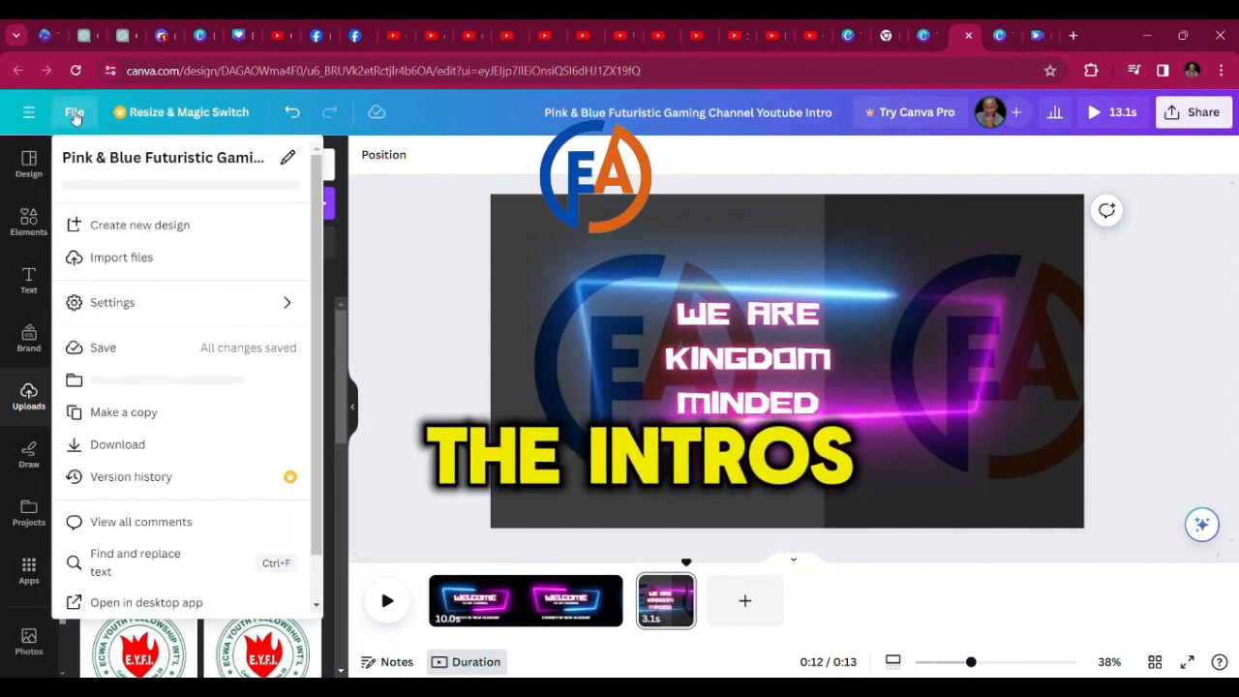
left_click(152, 445)
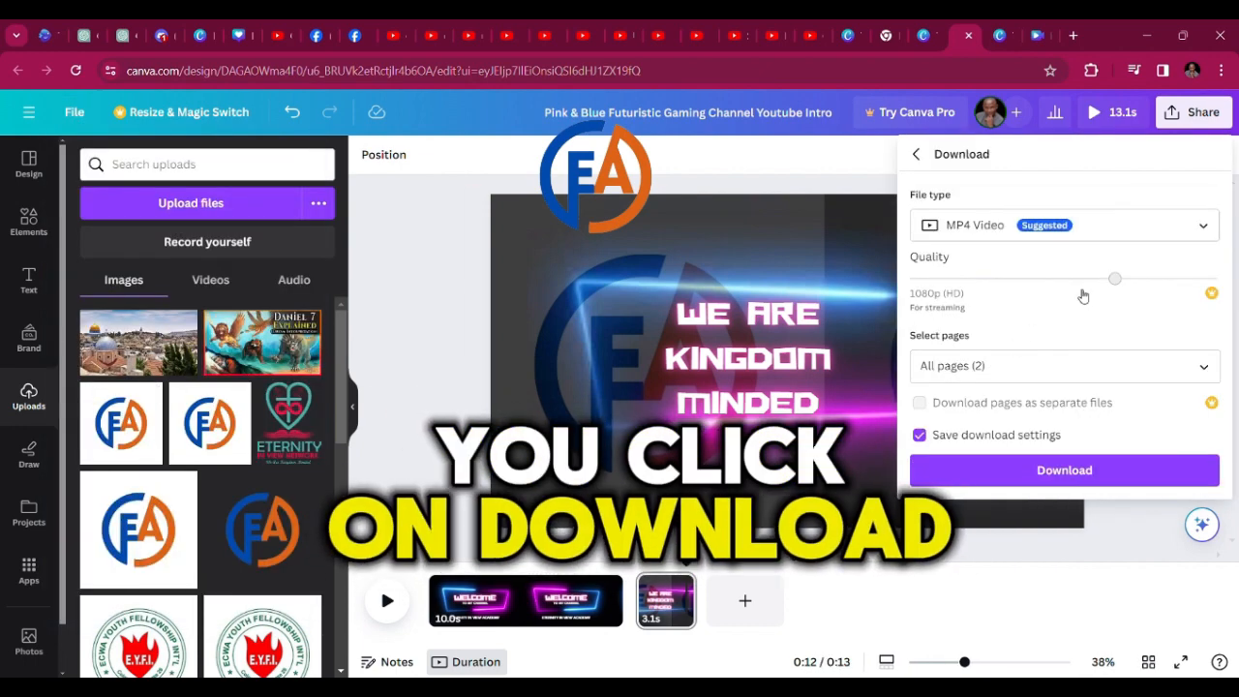
left_click(1085, 470)
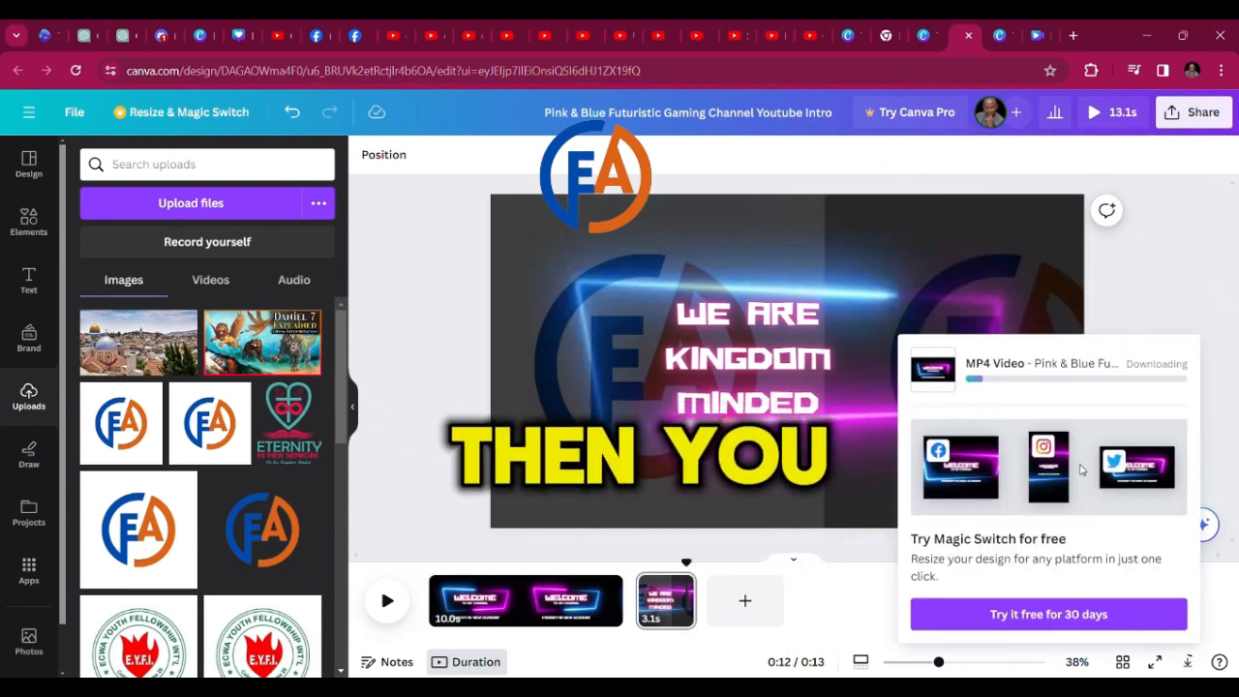
Switch to the Red and White Modern Welcome intro design and download all three pages as an MP4 video at 1080p
left_click(997, 41)
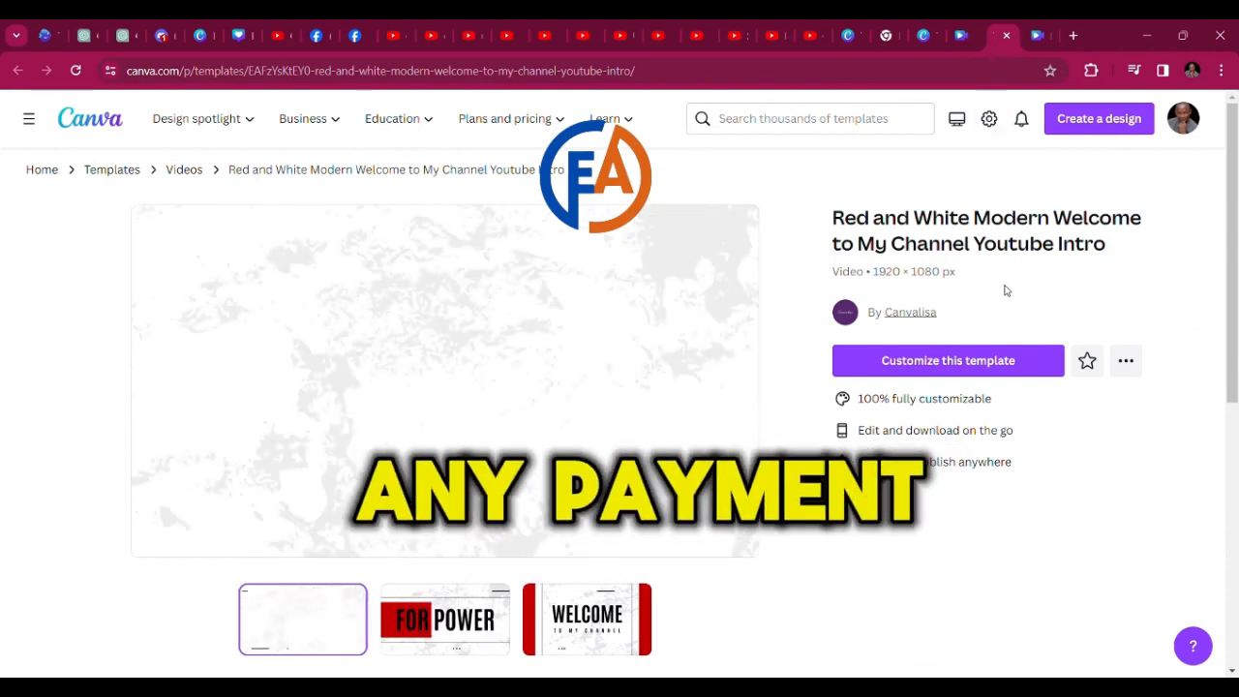
left_click(1036, 38)
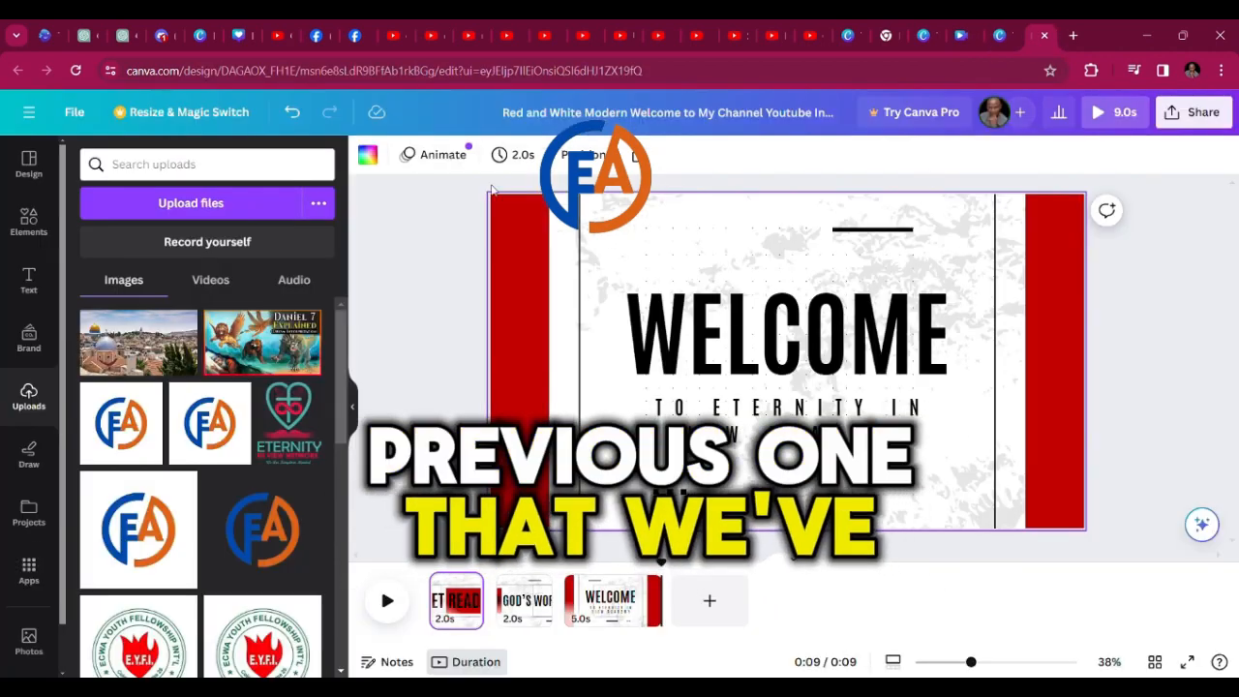
left_click(69, 117)
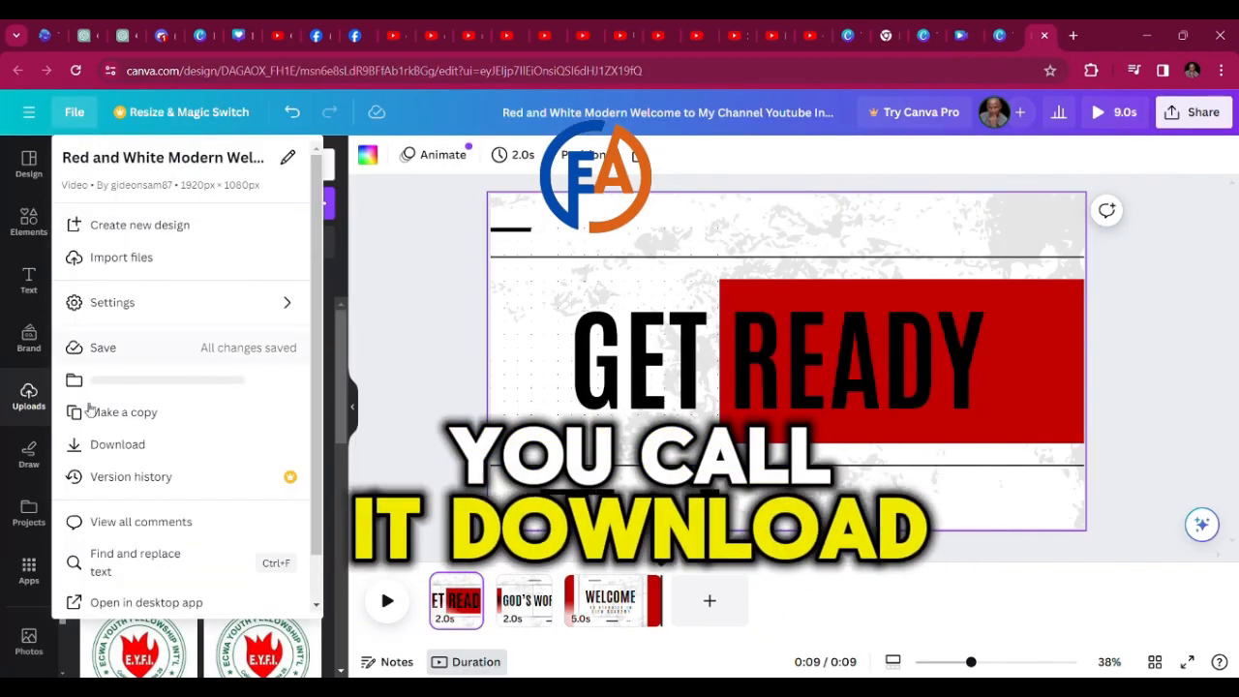
left_click(124, 443)
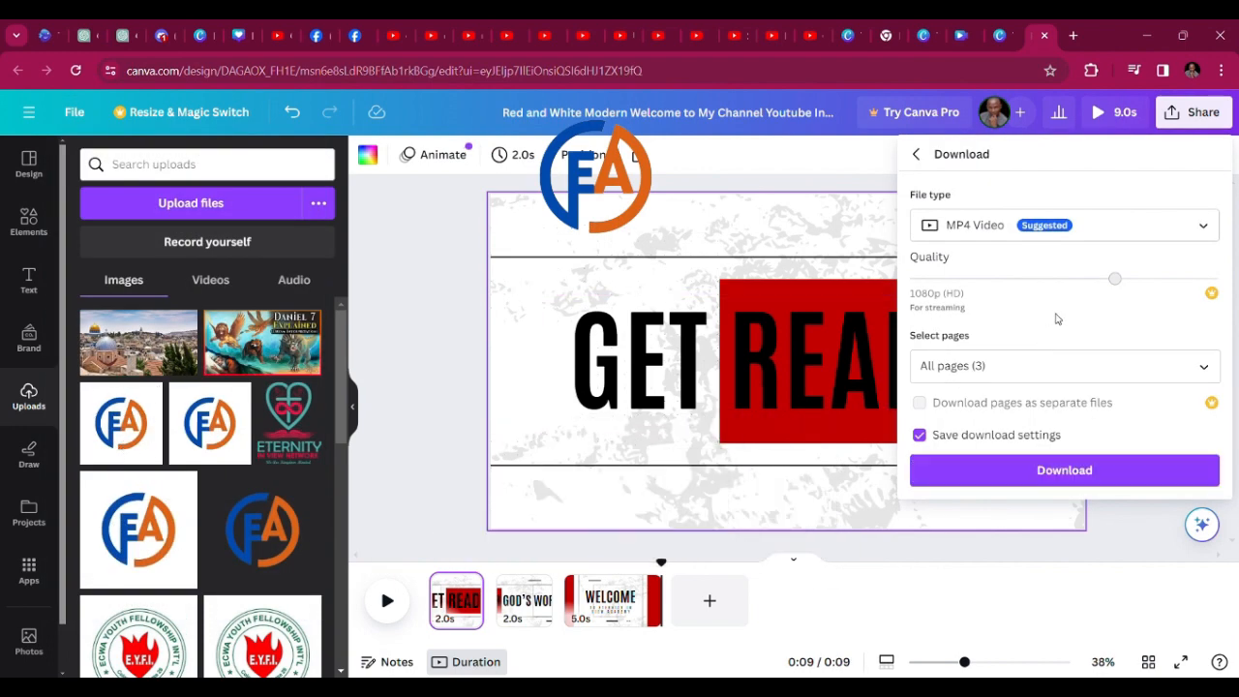
left_click(1072, 473)
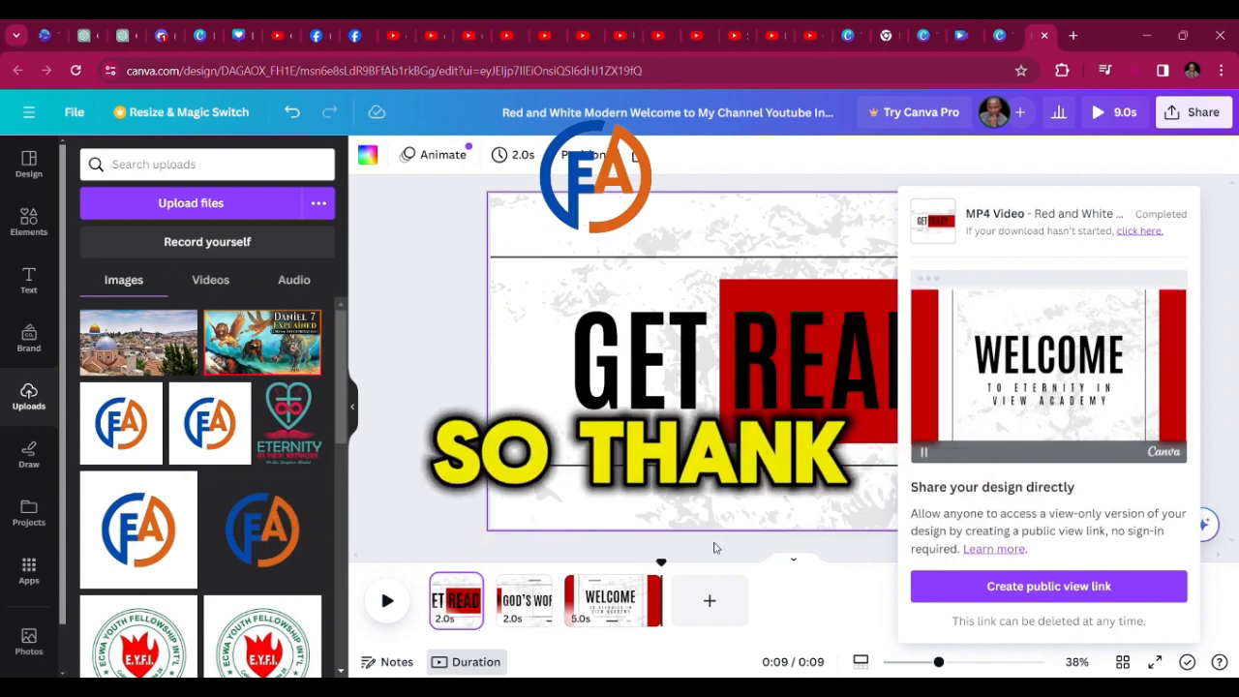
left_click(431, 334)
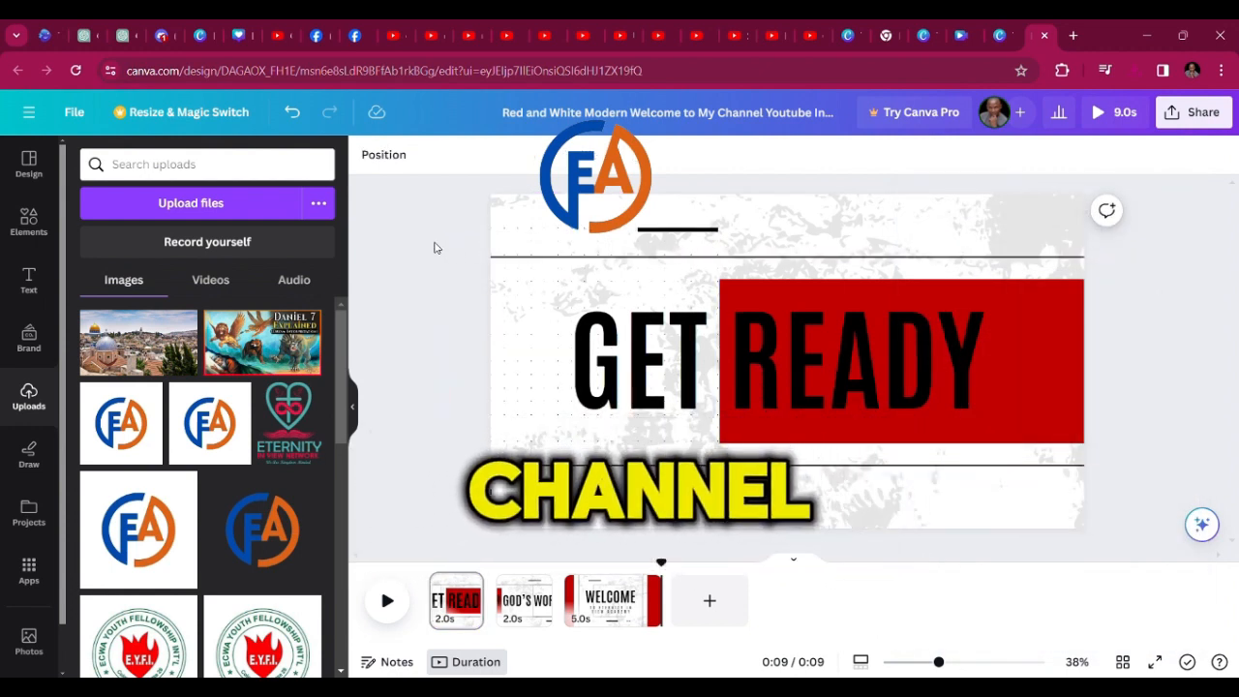
left_click(1075, 36)
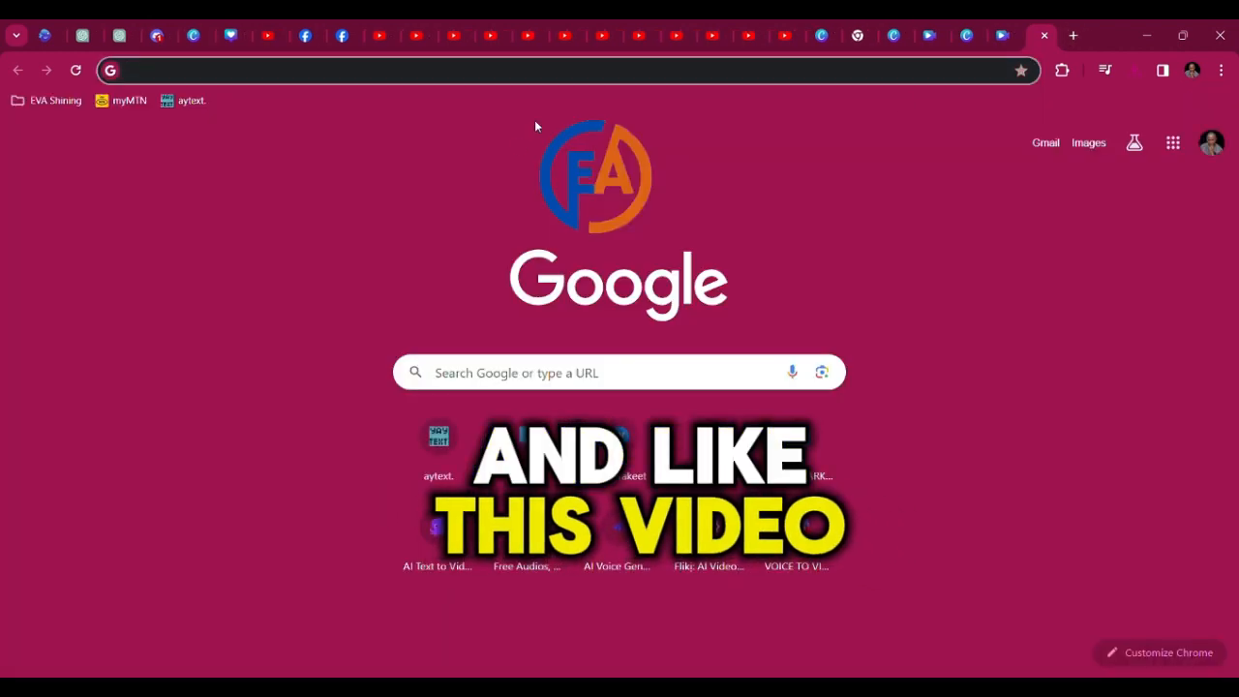
left_click(977, 37)
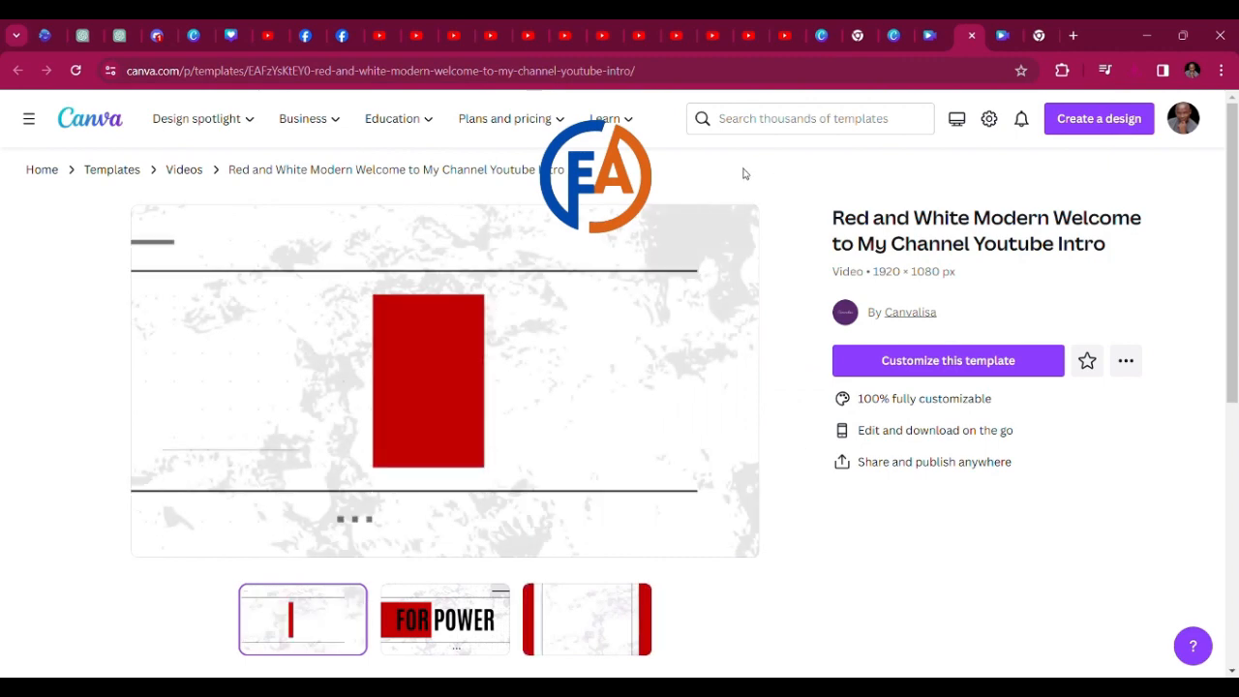